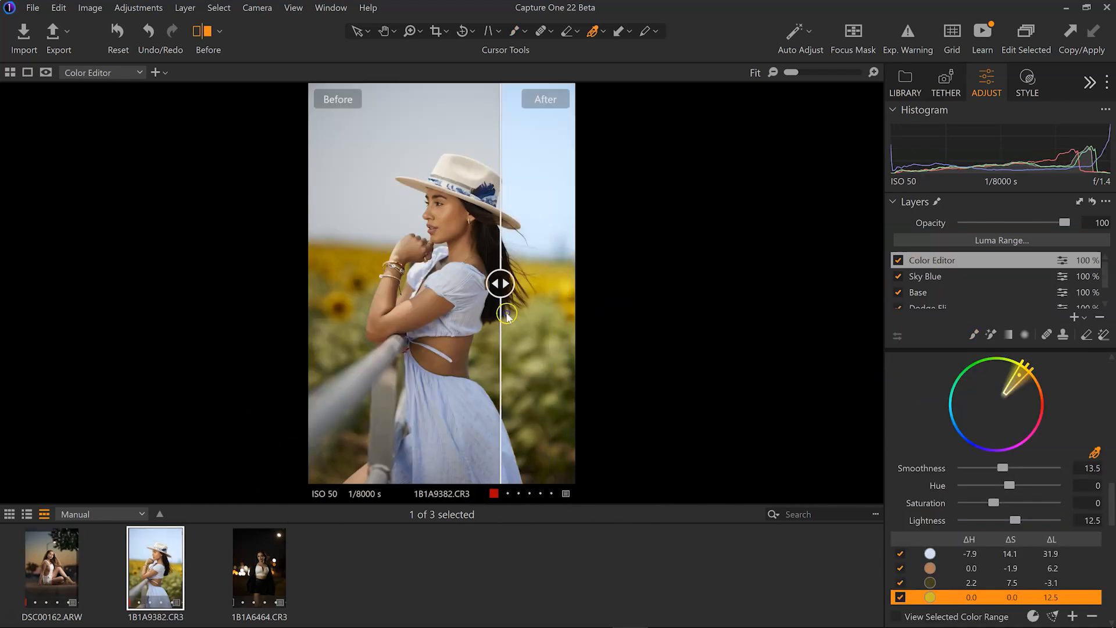
Step: Compare the before and after versions of the sunflower-field portrait with the split view
left_click_drag(498, 281, 441, 316)
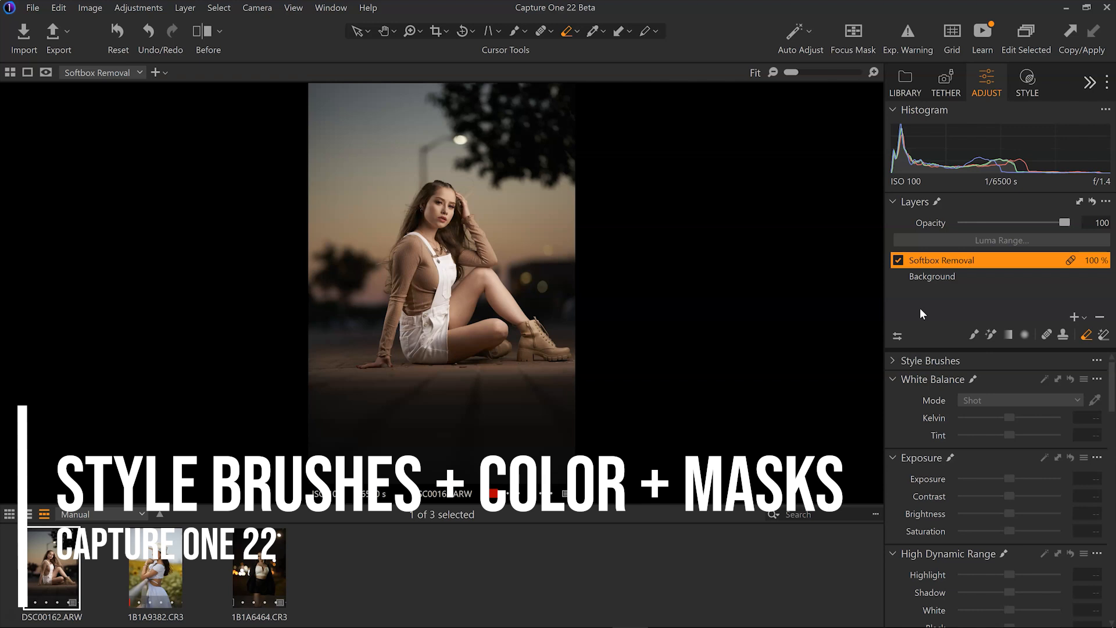
Step: Turn the Softbox Removal layer off and back on to compare the seated portrait without and with it
left_click(918, 262)
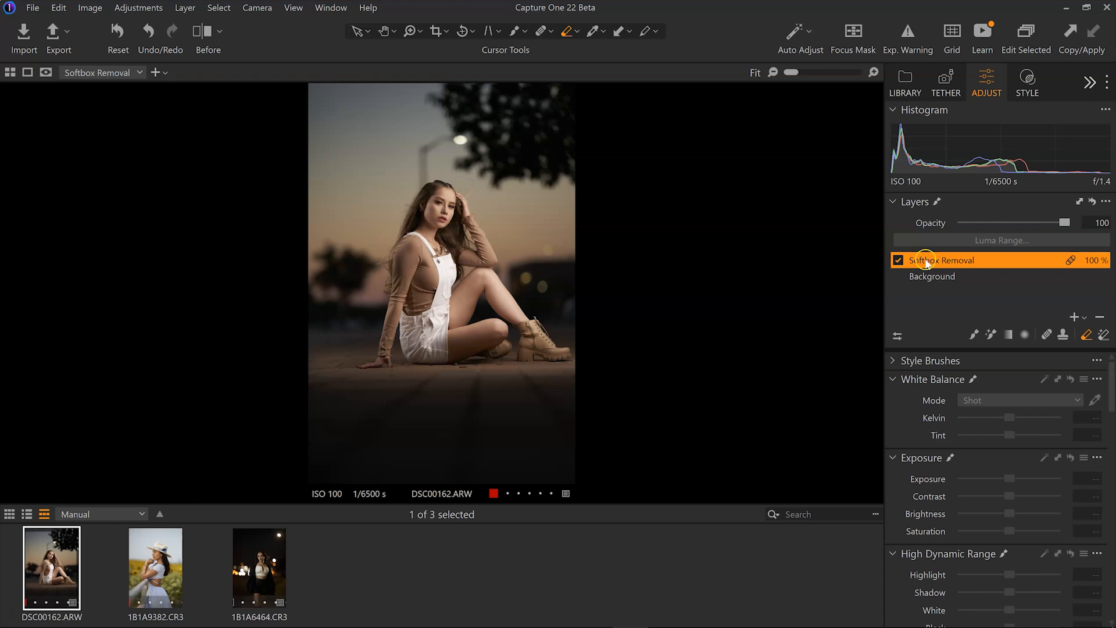
left_click(898, 260)
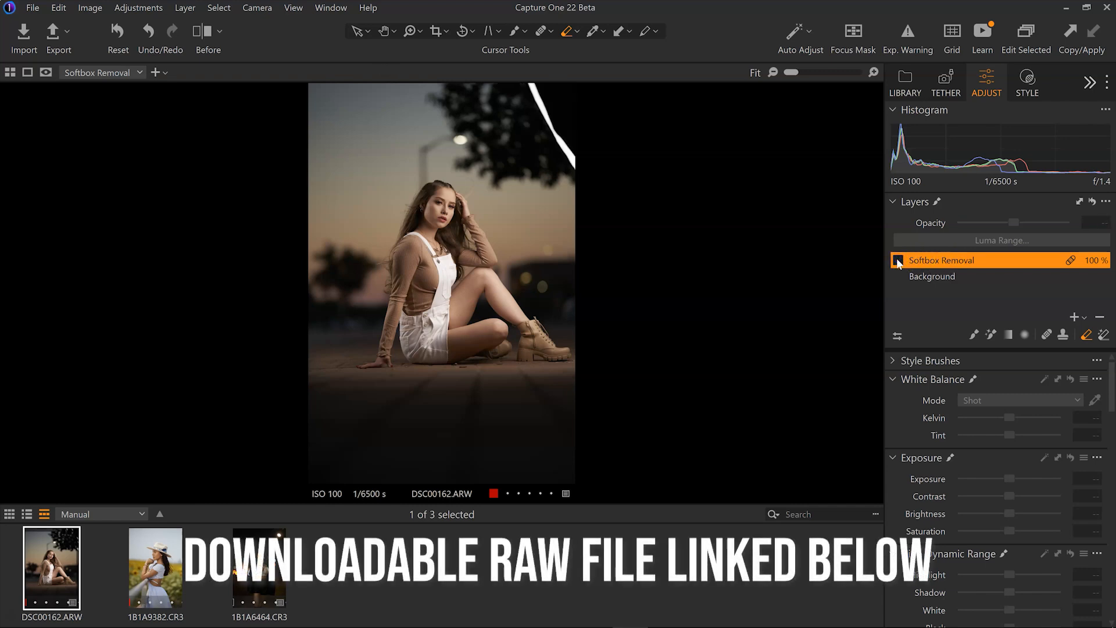
left_click(898, 261)
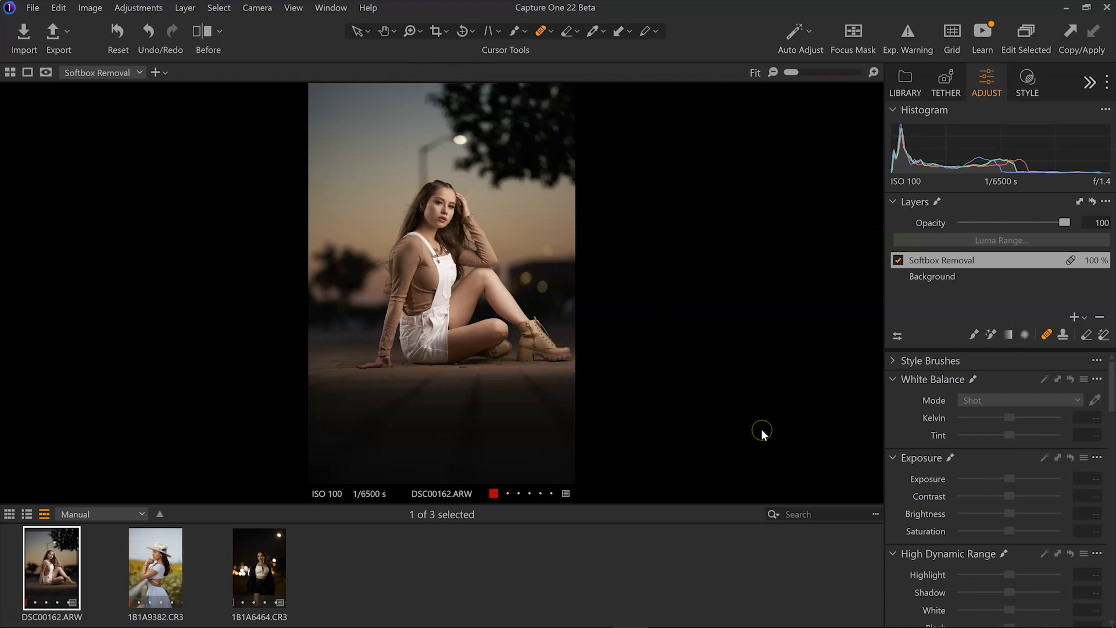
Step: Add a filled adjustment layer, raise its Black to 23 and Shadow to 16, and compare it off and on
left_click(734, 404)
left_click(1085, 319)
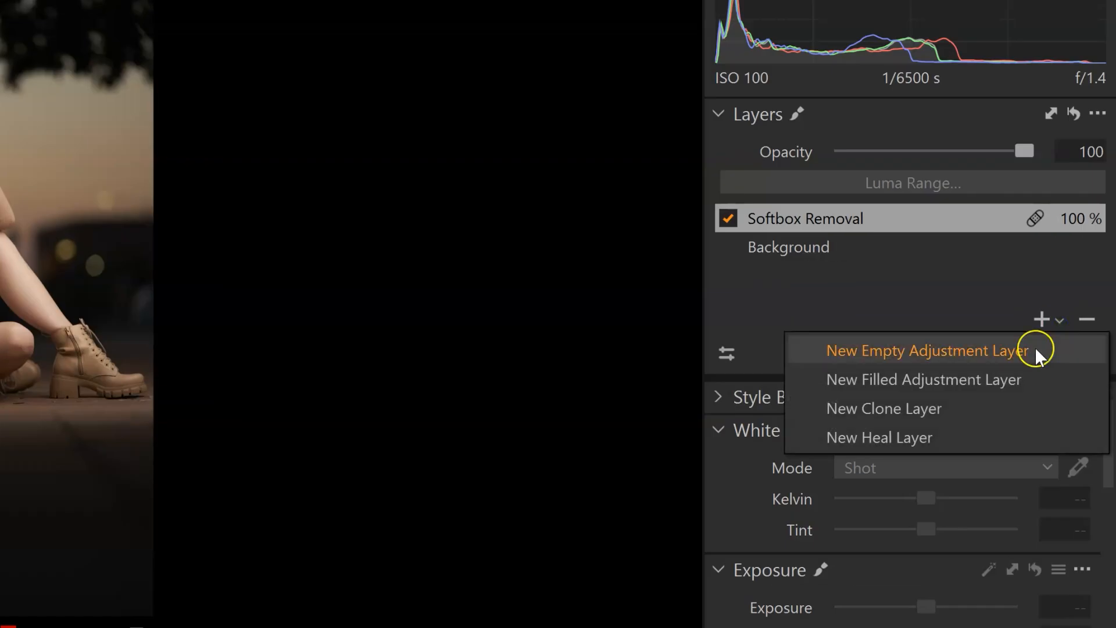
left_click(1001, 379)
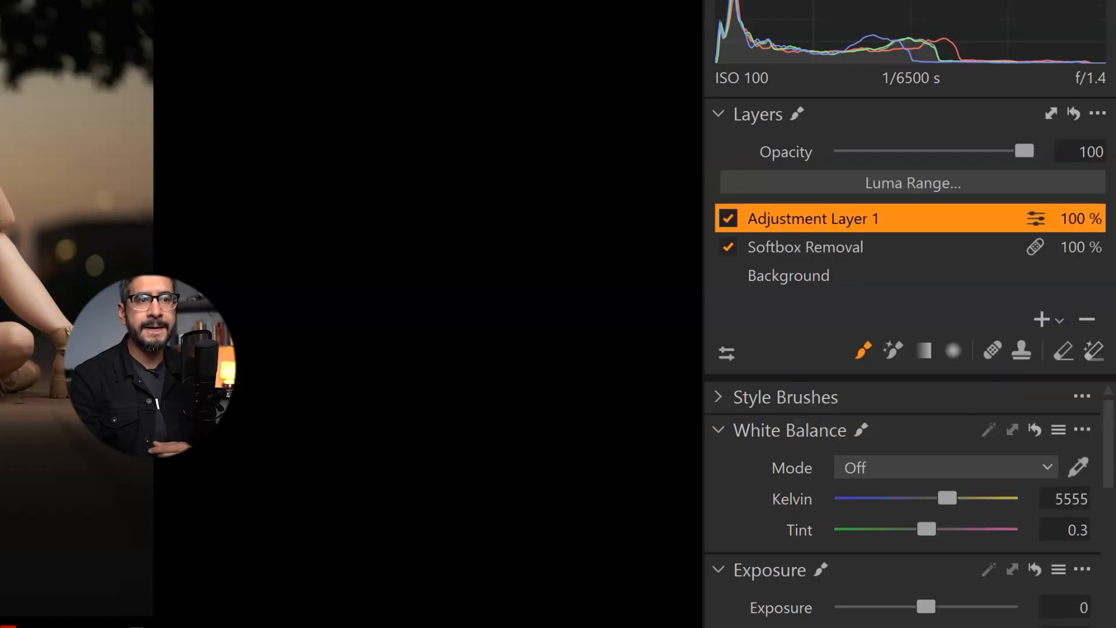
scroll(1032, 549, "down", 1)
left_click_drag(1009, 594, 1020, 593)
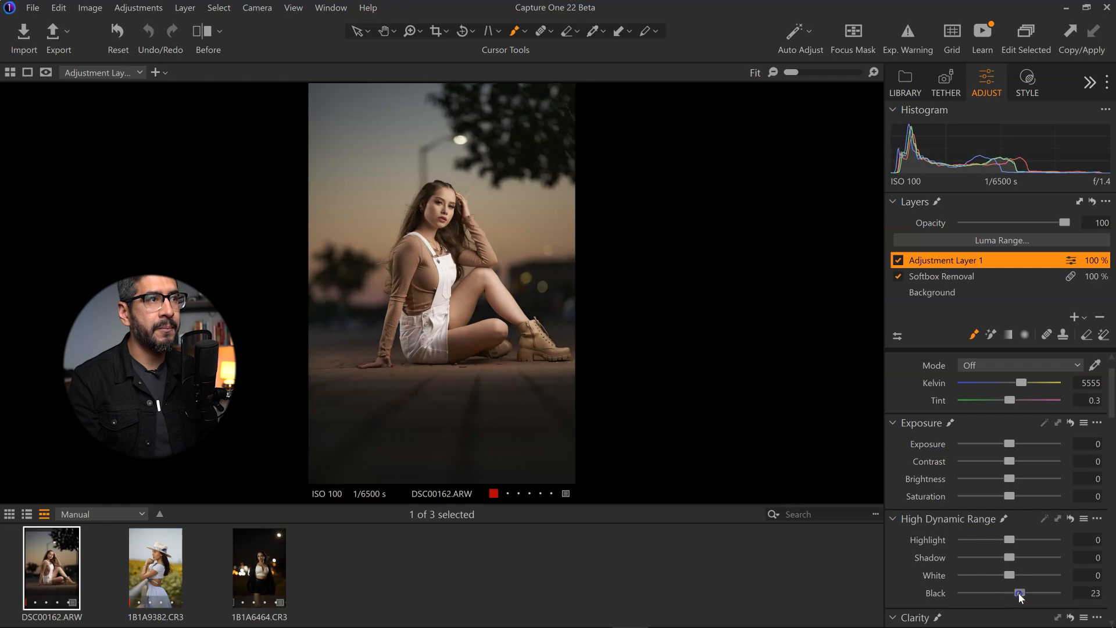
left_click_drag(1010, 557, 1016, 558)
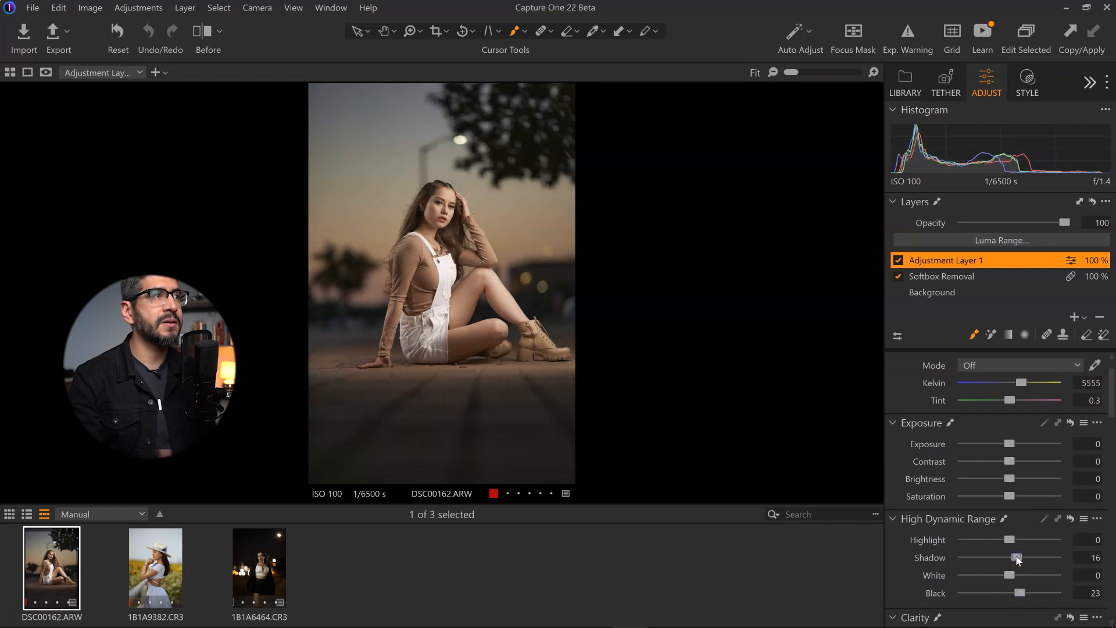
left_click(899, 261)
left_click(899, 261)
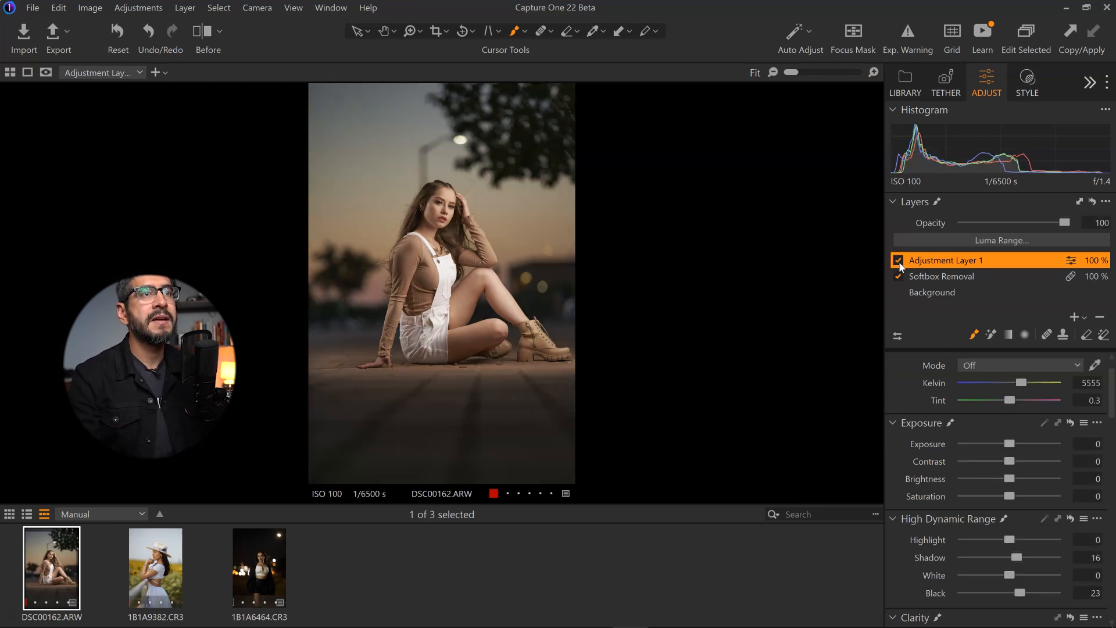
Step: Invert the adjustment layer's mask, brush the effect onto the ground, trees and dark background, and check the mask overlay
right_click(928, 260)
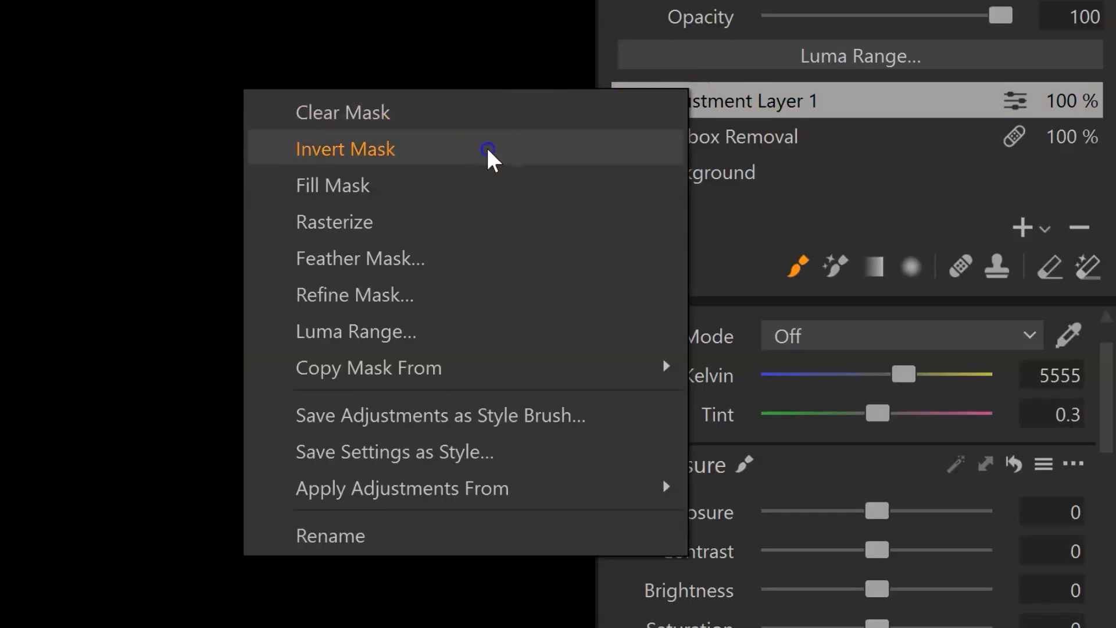
left_click(491, 157)
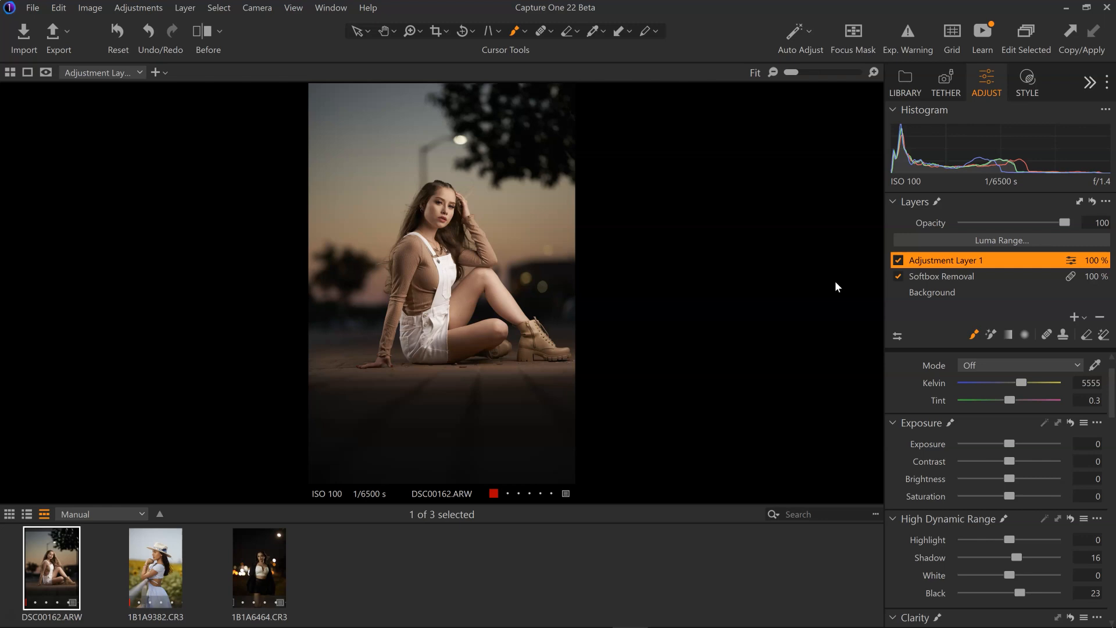
right_click(473, 407)
mouse_move(551, 405)
left_mouse_down()
mouse_move(341, 432)
mouse_move(529, 459)
mouse_move(321, 422)
left_mouse_up()
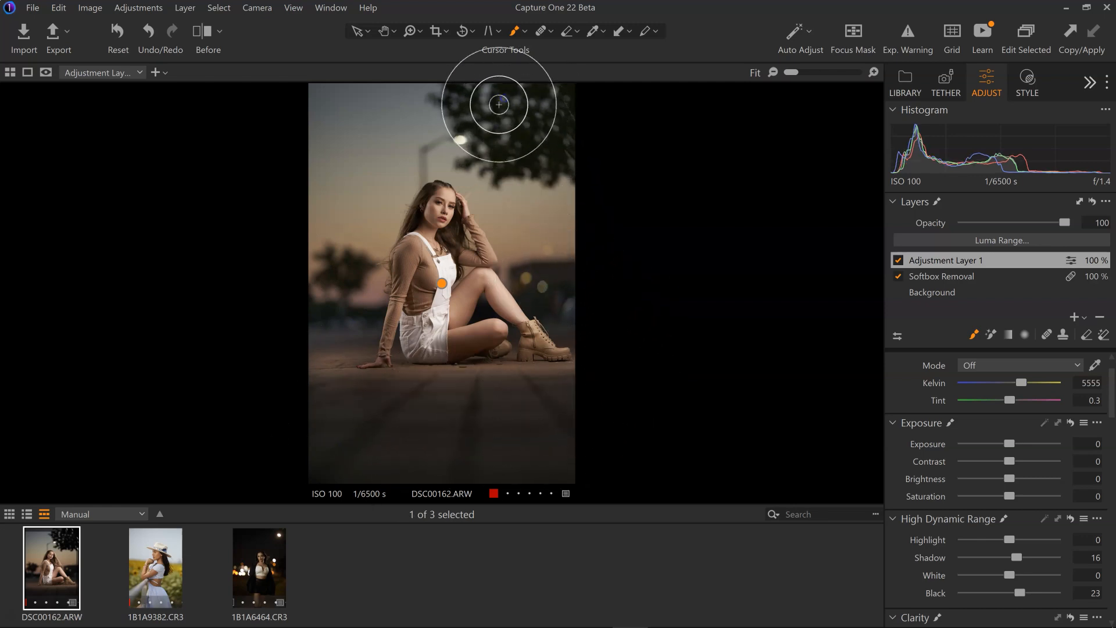
key("m")
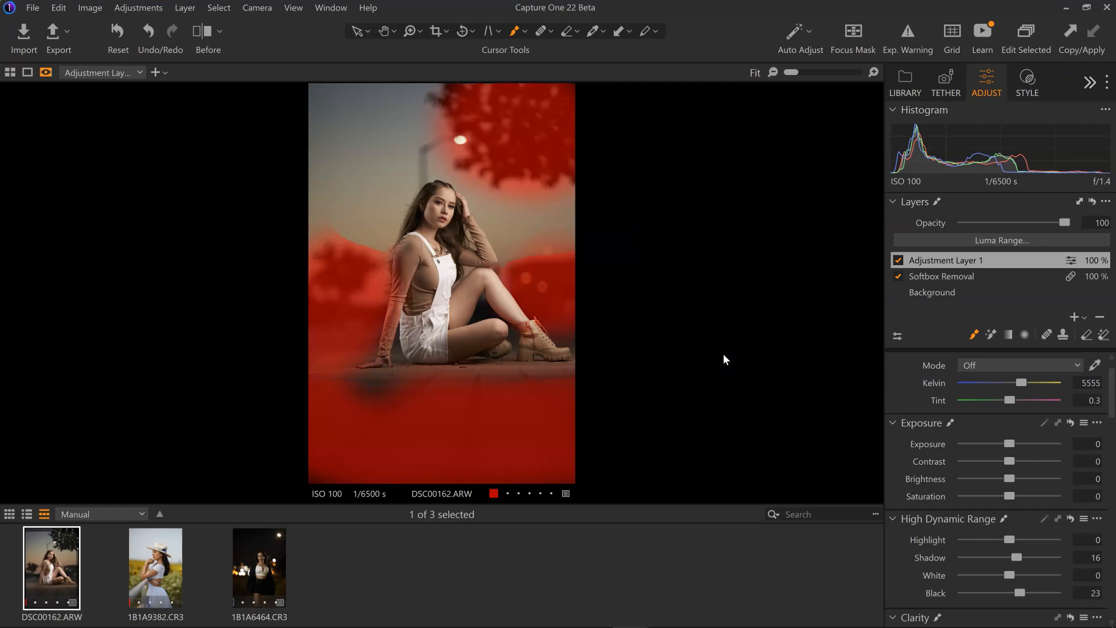
key("m")
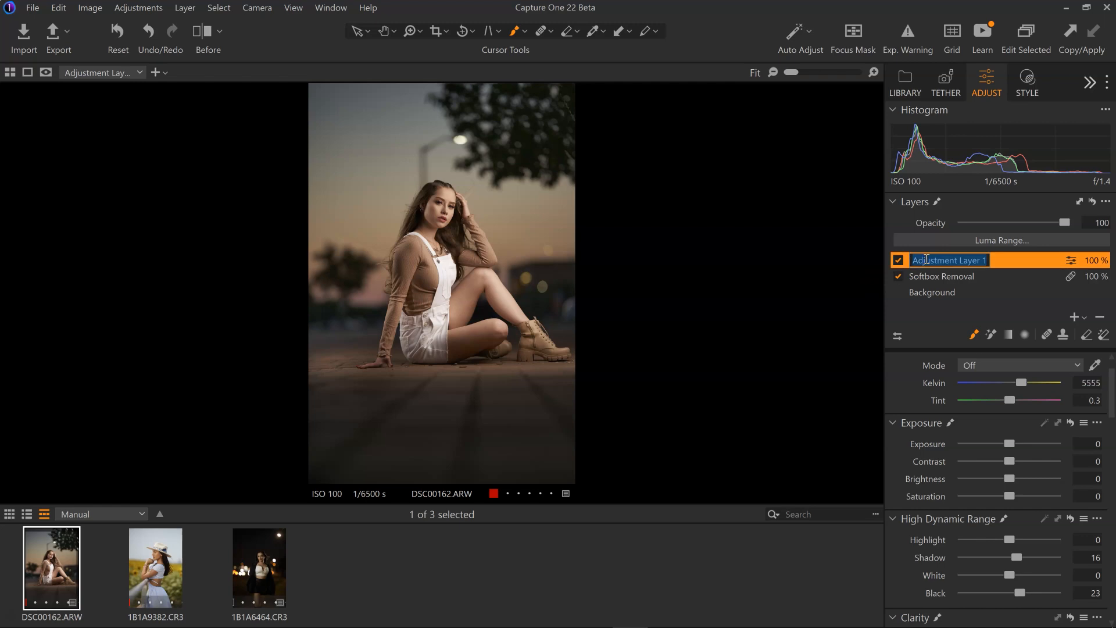
Step: Rename the adjustment layer as HSS Blacks and delete it
type("HSS Blacks")
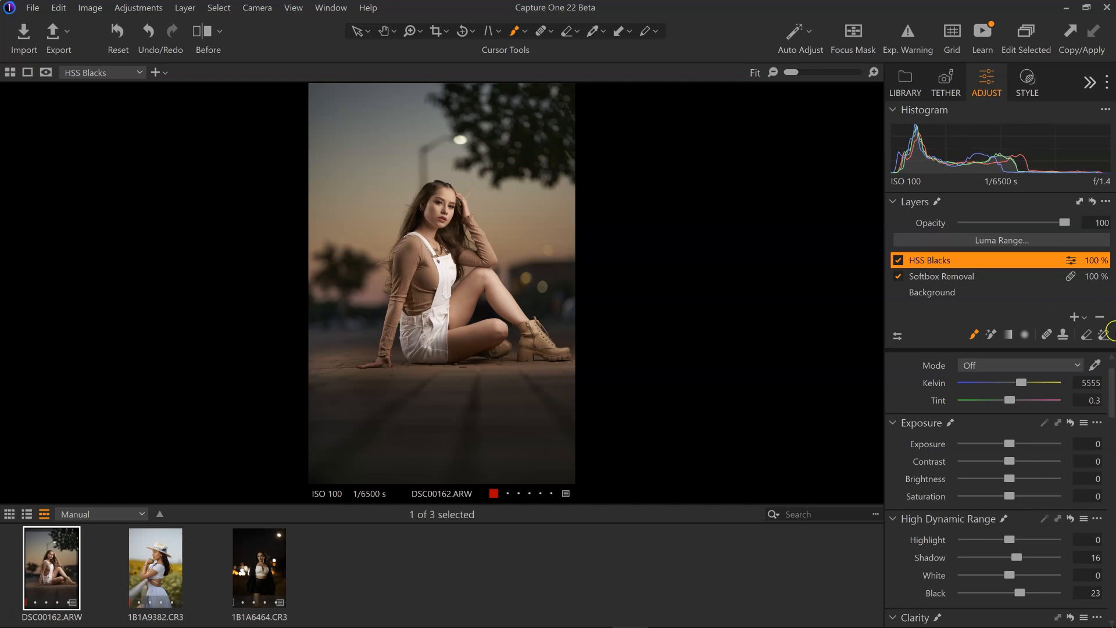
left_click(1099, 319)
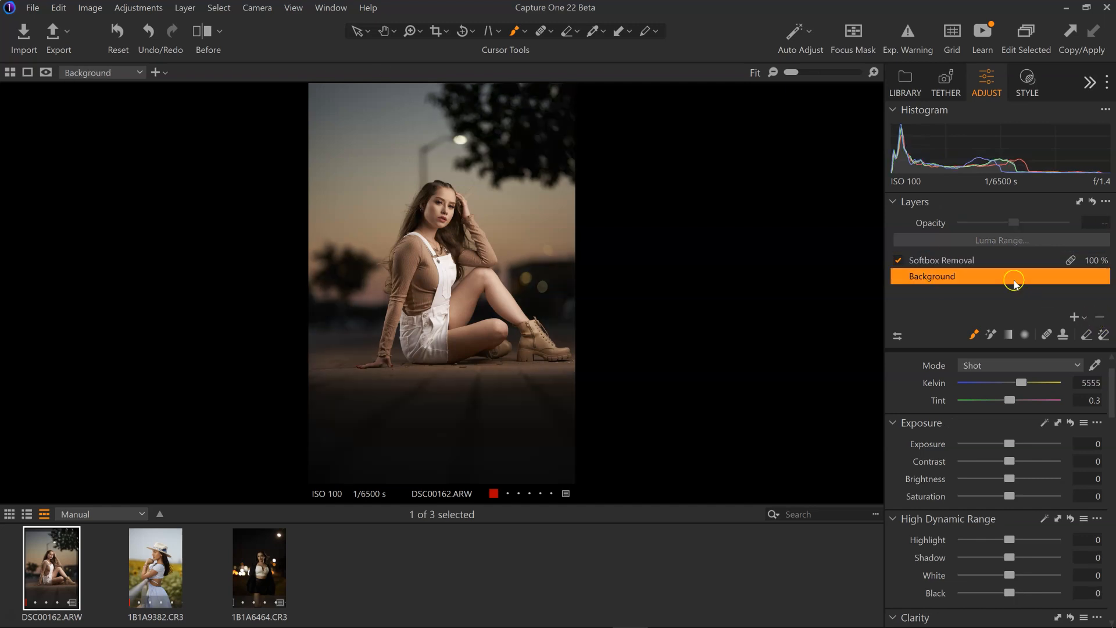
Step: Paint the HSS - Blacks custom style brush at a reduced size over the dark background behind the woman's boots
scroll(1006, 551, "up", 1)
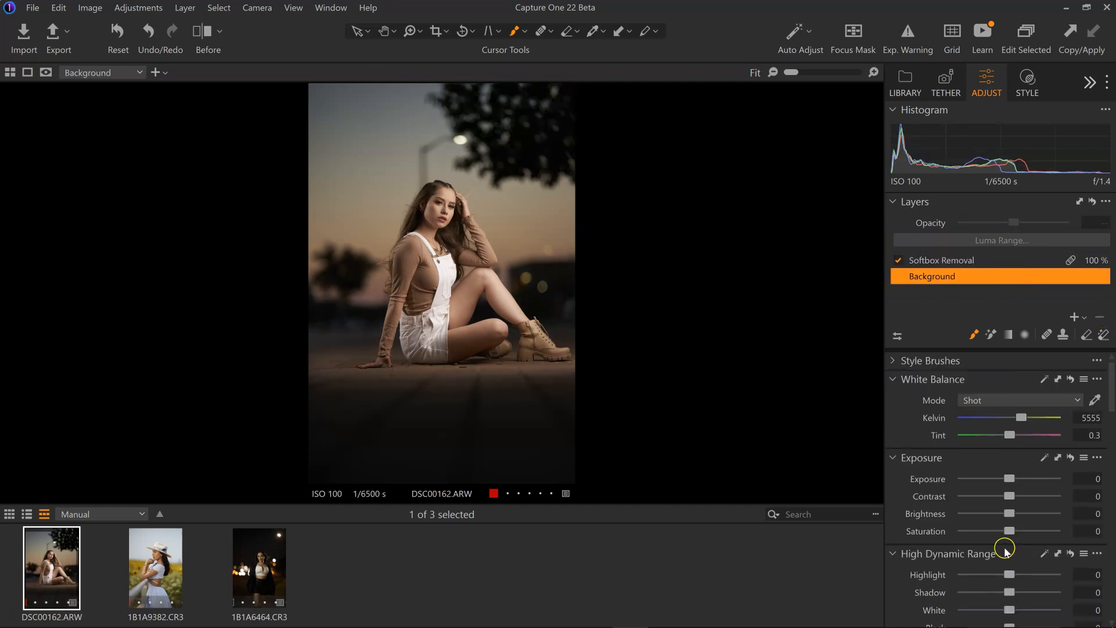
left_click(892, 362)
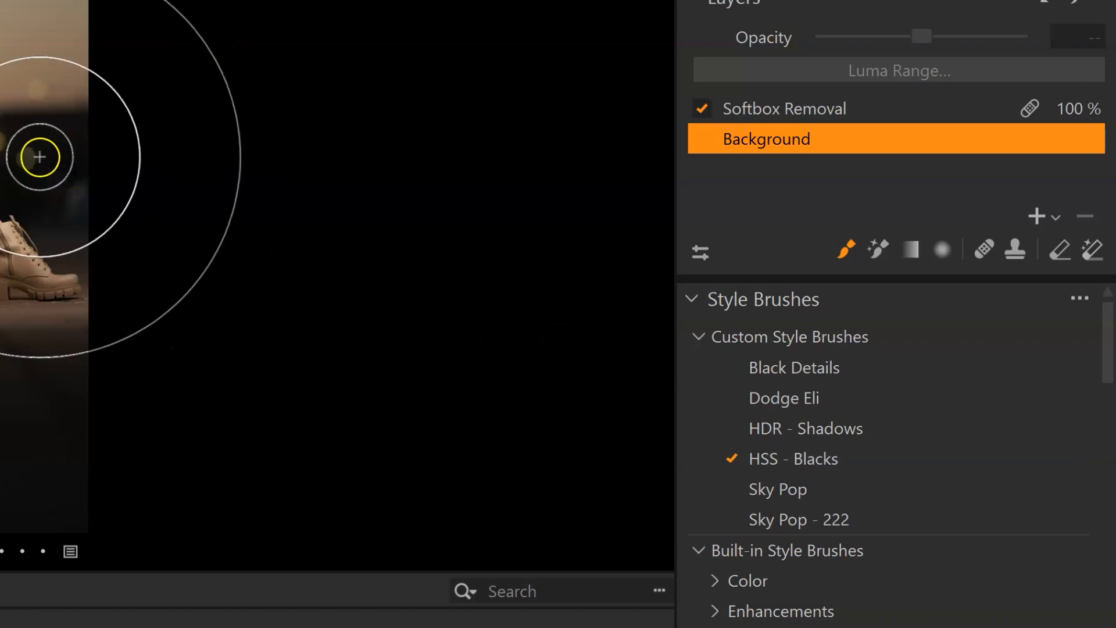
key("bracketleft")
key("bracketleft")
key("bracketleft")
key("bracketleft")
key("bracketleft")
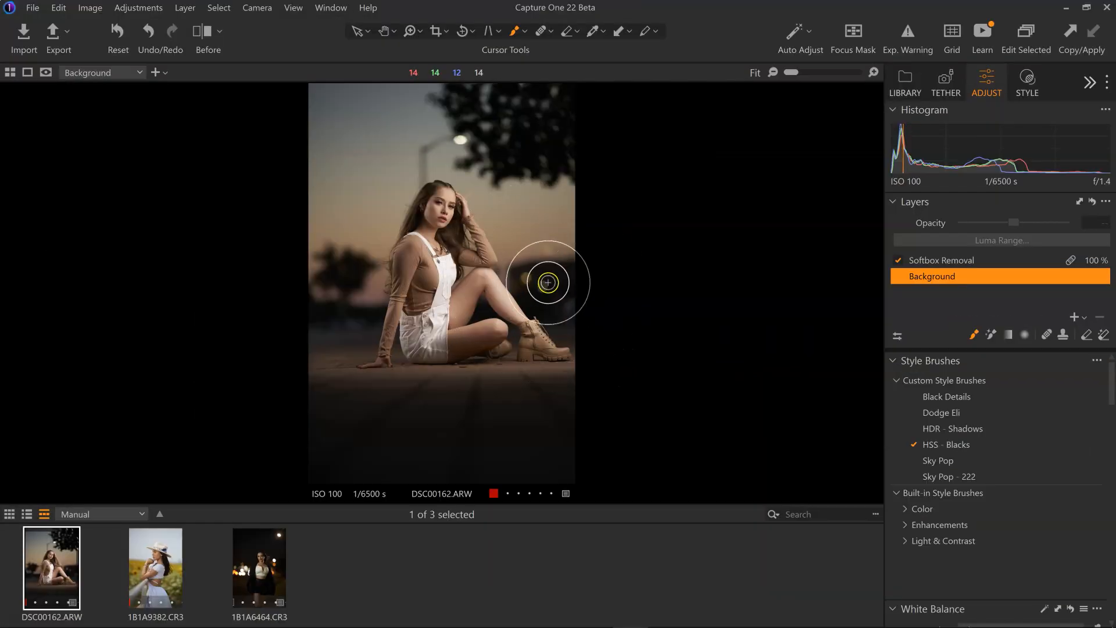
mouse_move(531, 270)
left_mouse_down()
mouse_move(553, 295)
mouse_move(571, 293)
mouse_move(558, 308)
mouse_move(576, 307)
mouse_move(538, 259)
left_mouse_up()
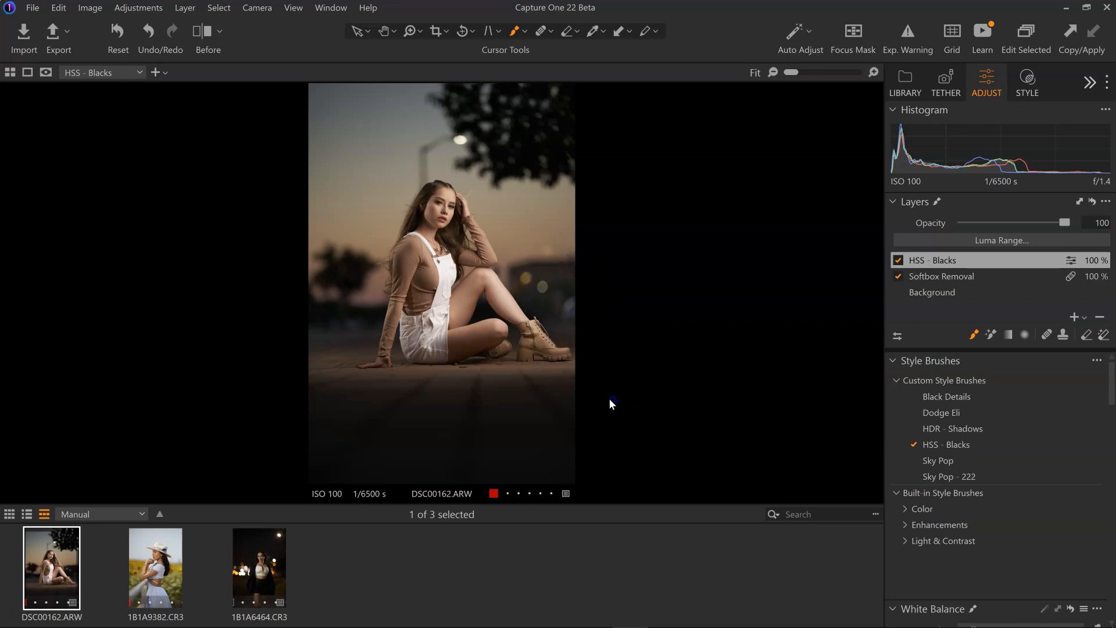
Step: Extend the HSS - Blacks brushing across the ground and the dark trees around the woman
mouse_move(584, 395)
left_mouse_down()
mouse_move(282, 407)
mouse_move(510, 473)
mouse_move(618, 464)
mouse_move(318, 464)
mouse_move(177, 450)
left_mouse_up()
left_click(921, 261)
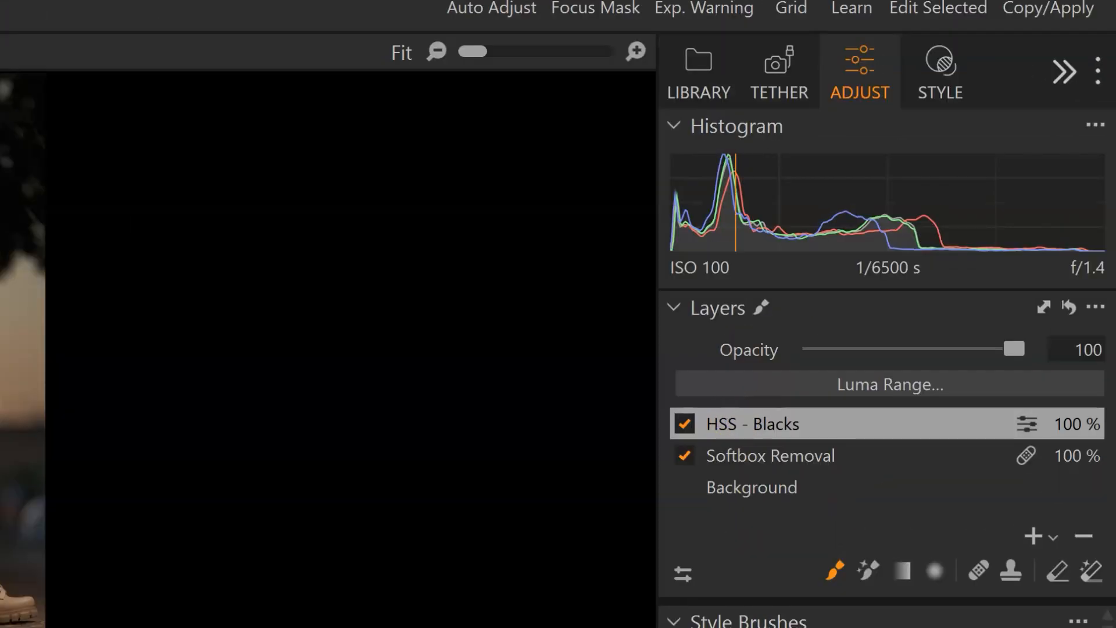
right_click(473, 395)
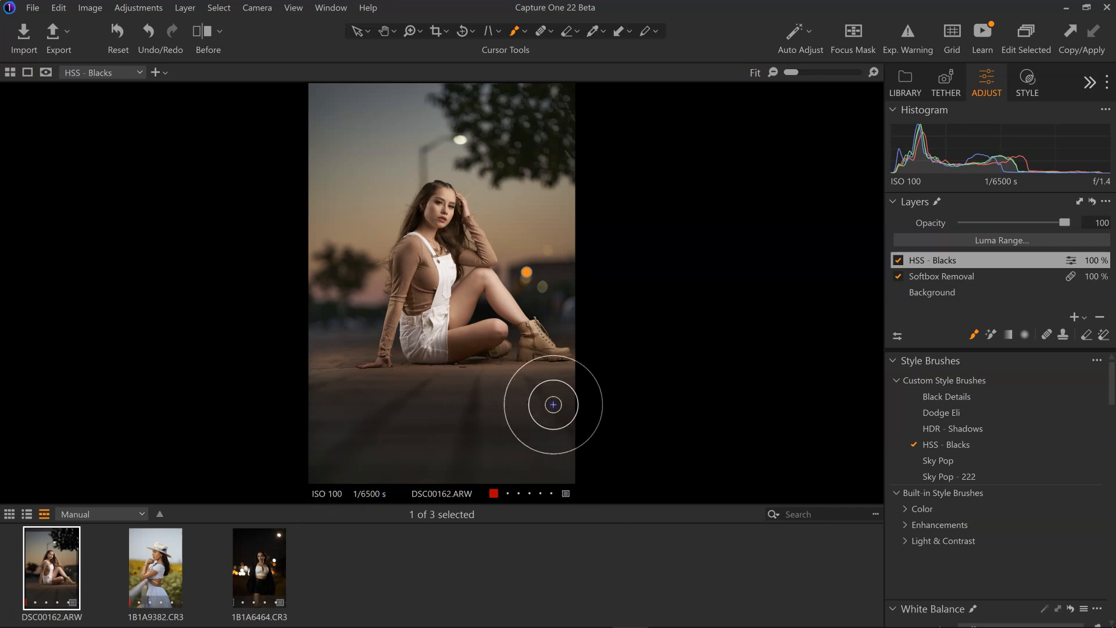
mouse_move(610, 329)
left_mouse_down()
mouse_move(545, 282)
mouse_move(802, 395)
left_mouse_up()
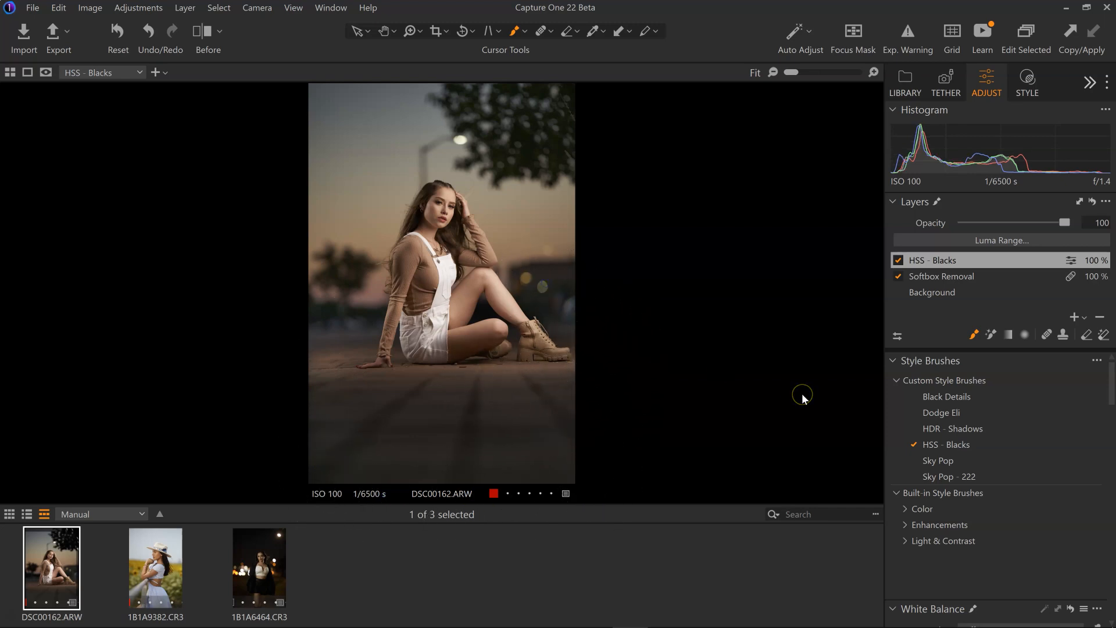
Step: Set the HSS - Blacks layer's High Dynamic Range values to Black 25 and Shadow 10
left_click(893, 360)
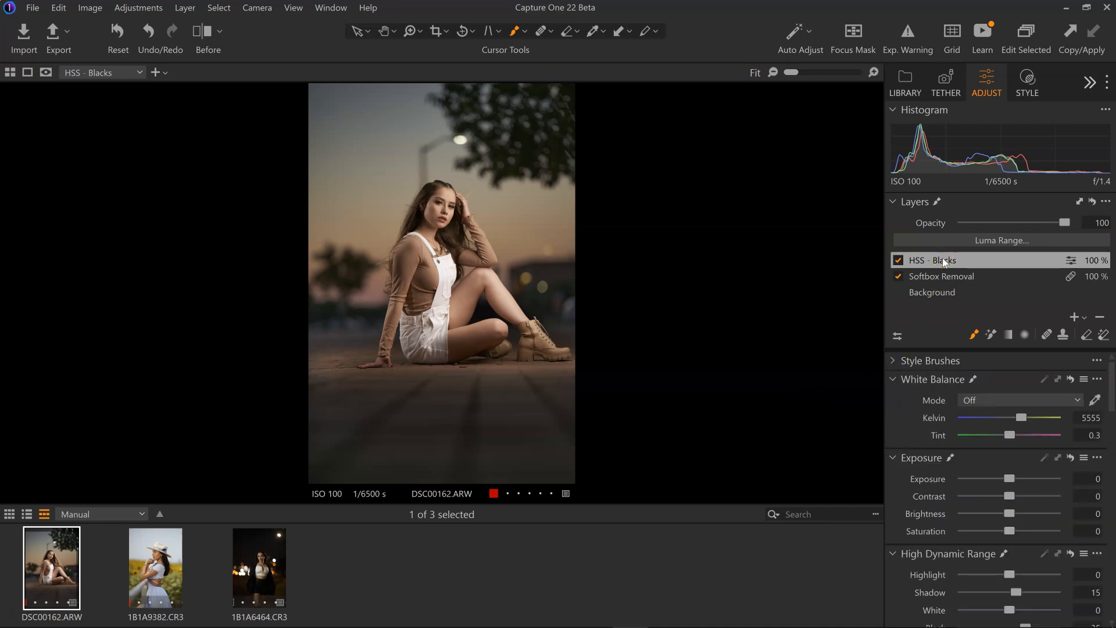
scroll(1051, 472, "down", 1)
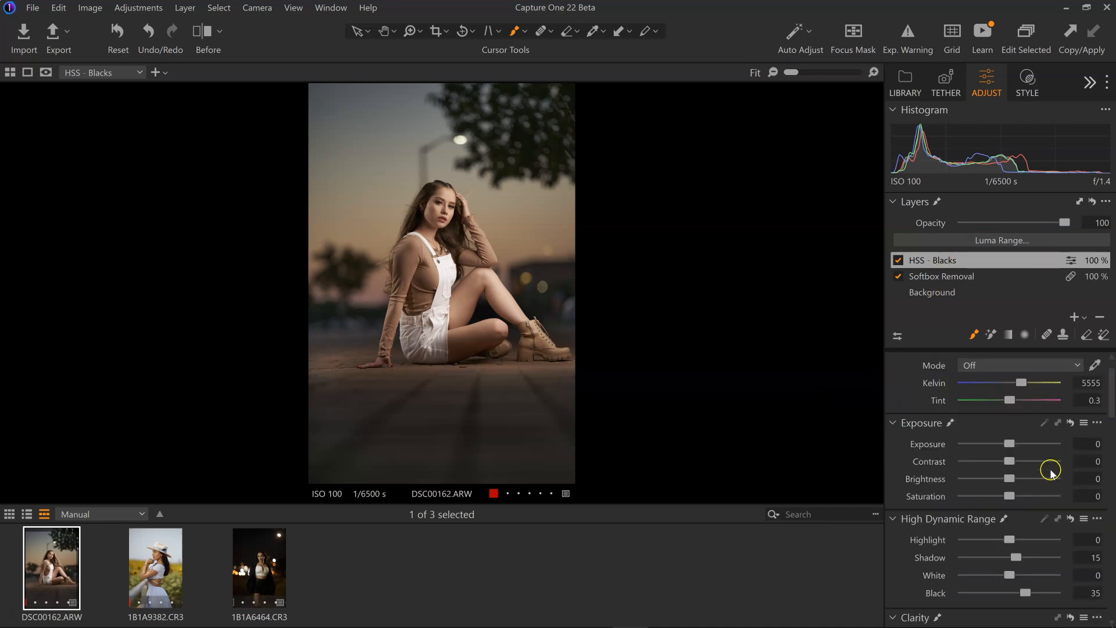
left_click_drag(1027, 592, 1021, 591)
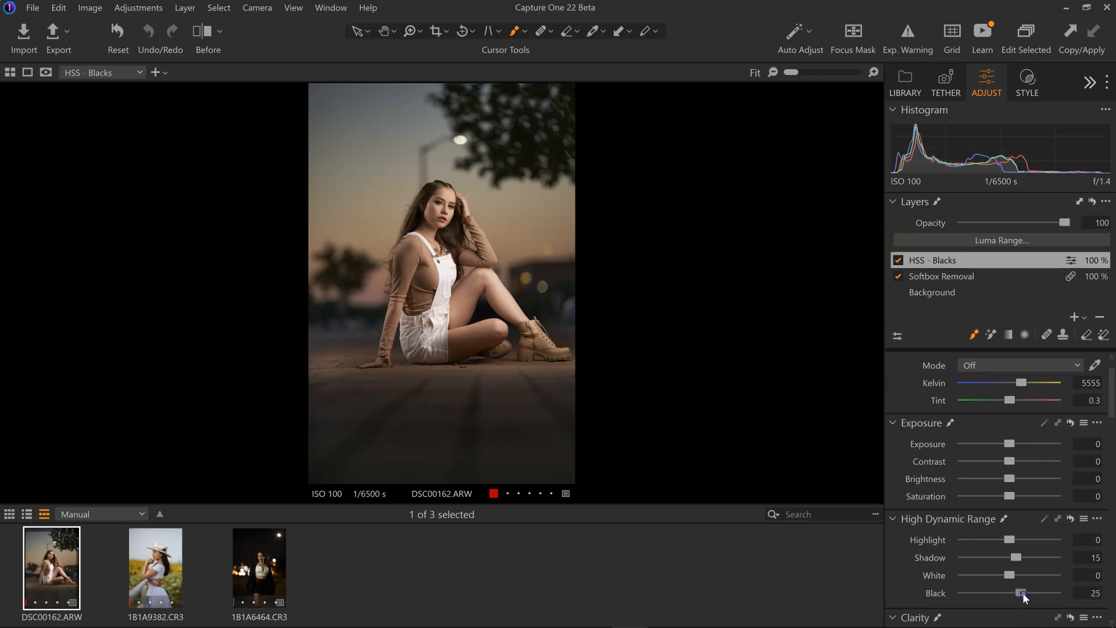
left_click(1017, 557)
left_click_drag(1013, 555, 1014, 556)
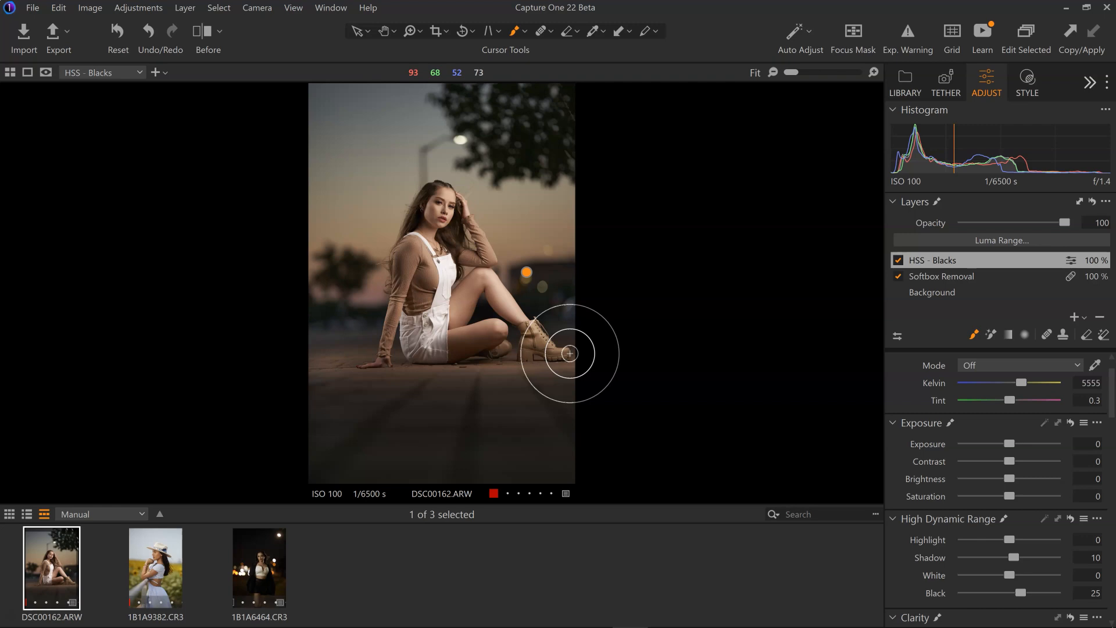
Step: Erase the HSS - Blacks mask where it spills onto the woman's supporting arm, using a smaller eraser and the mask overlay
key("m")
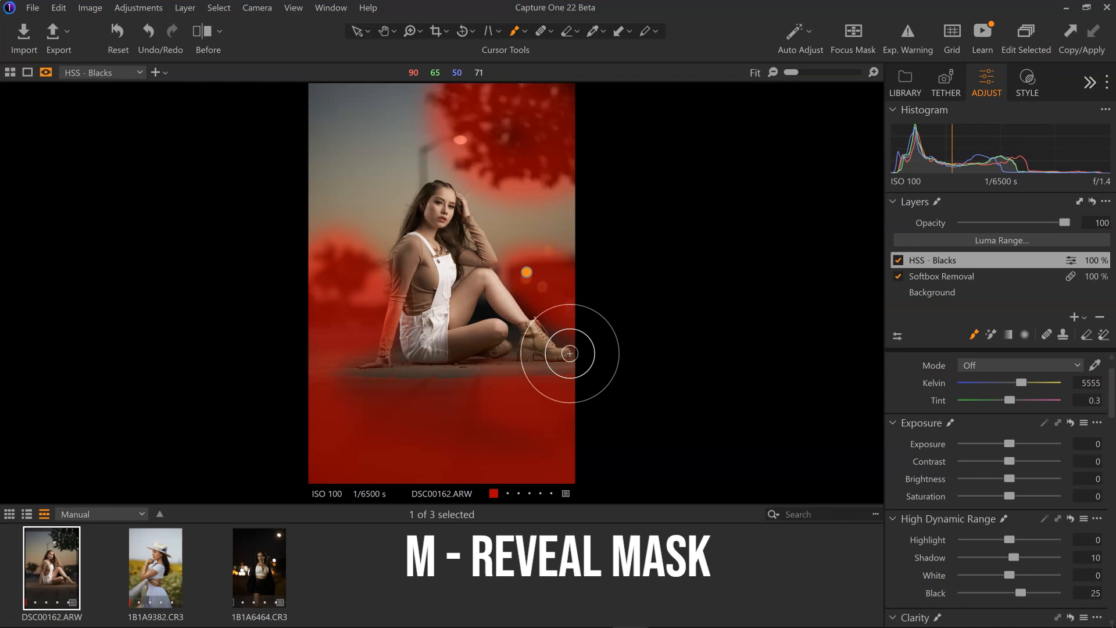
key("z")
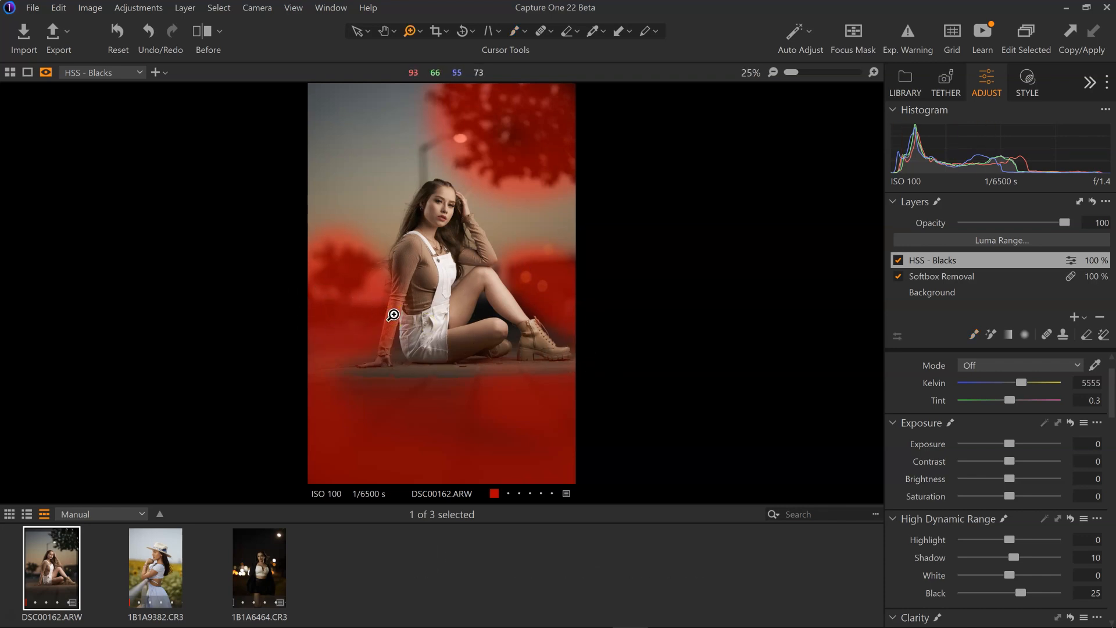
left_click(394, 314)
left_click(336, 219)
left_click_drag(371, 387, 403, 347)
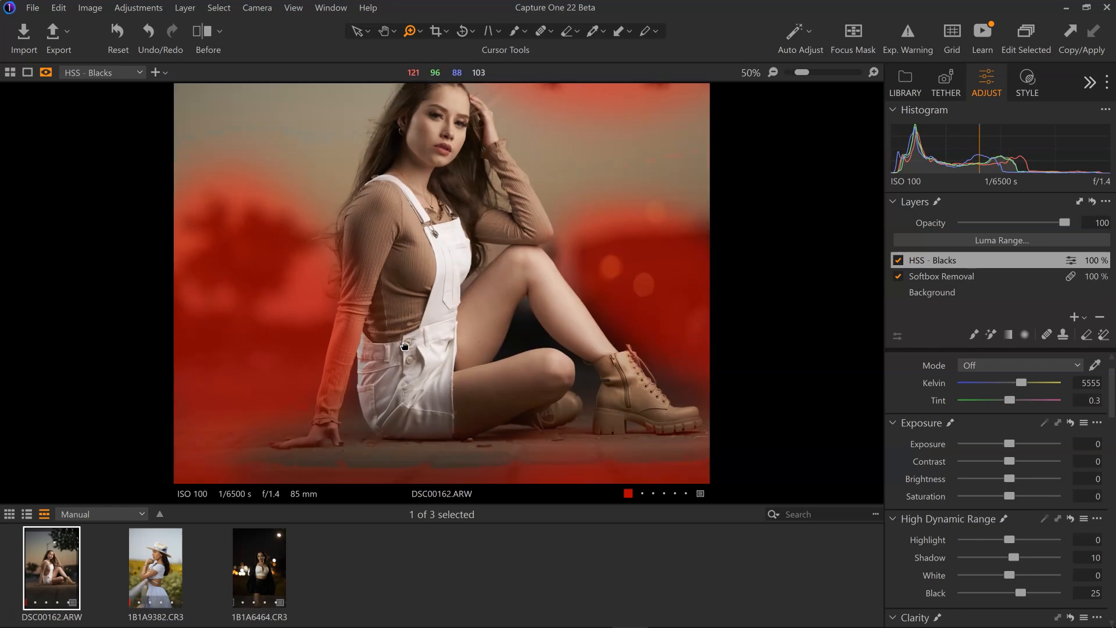
key("e")
key("bracketleft")
key("bracketleft")
key("bracketleft")
key("bracketleft")
key("bracketleft")
key("bracketleft")
key("bracketleft")
key("bracketleft")
key("bracketleft")
key("bracketleft")
key("bracketleft")
key("bracketleft")
key("bracketleft")
key("bracketleft")
key("bracketleft")
key("bracketleft")
key("bracketright")
key("bracketright")
key("bracketright")
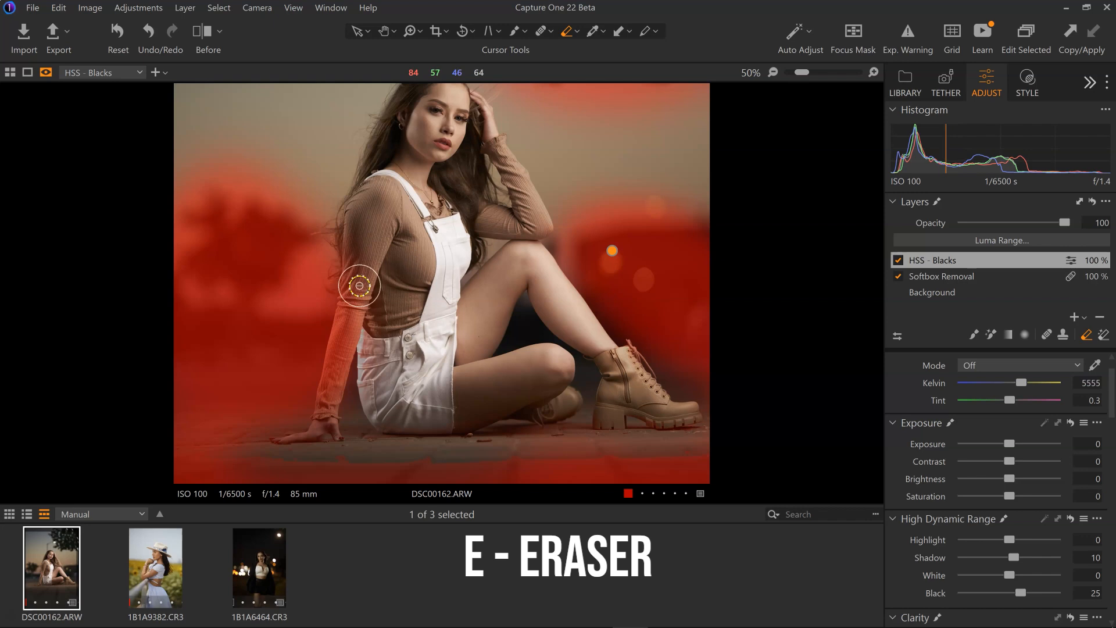
mouse_move(359, 258)
left_mouse_down()
mouse_move(319, 398)
mouse_move(325, 340)
left_mouse_up()
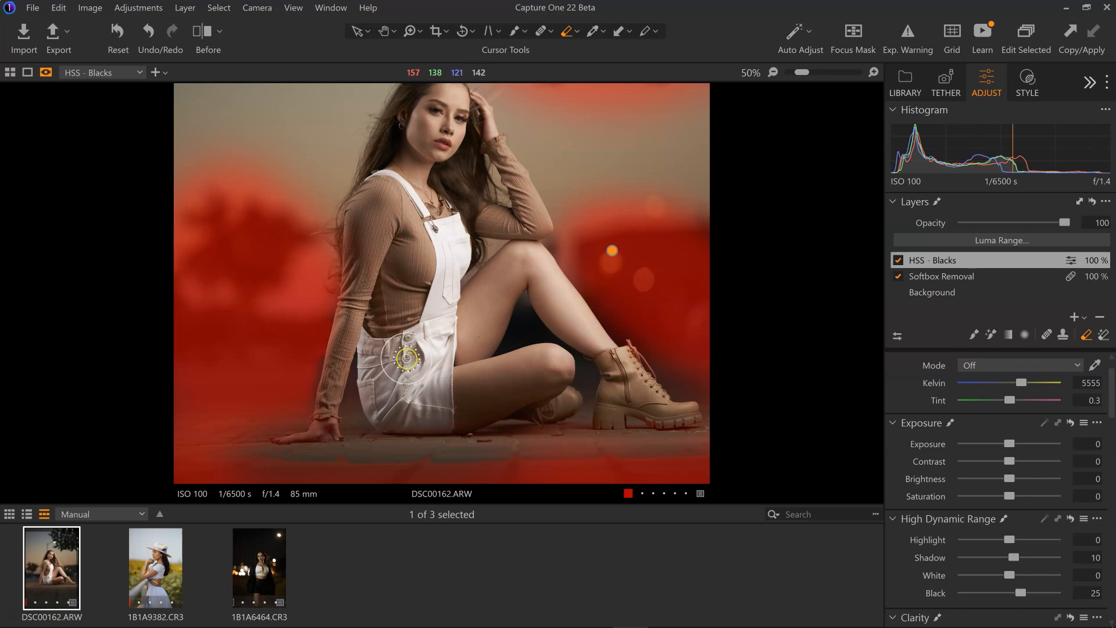
scroll(466, 202, "up", 2)
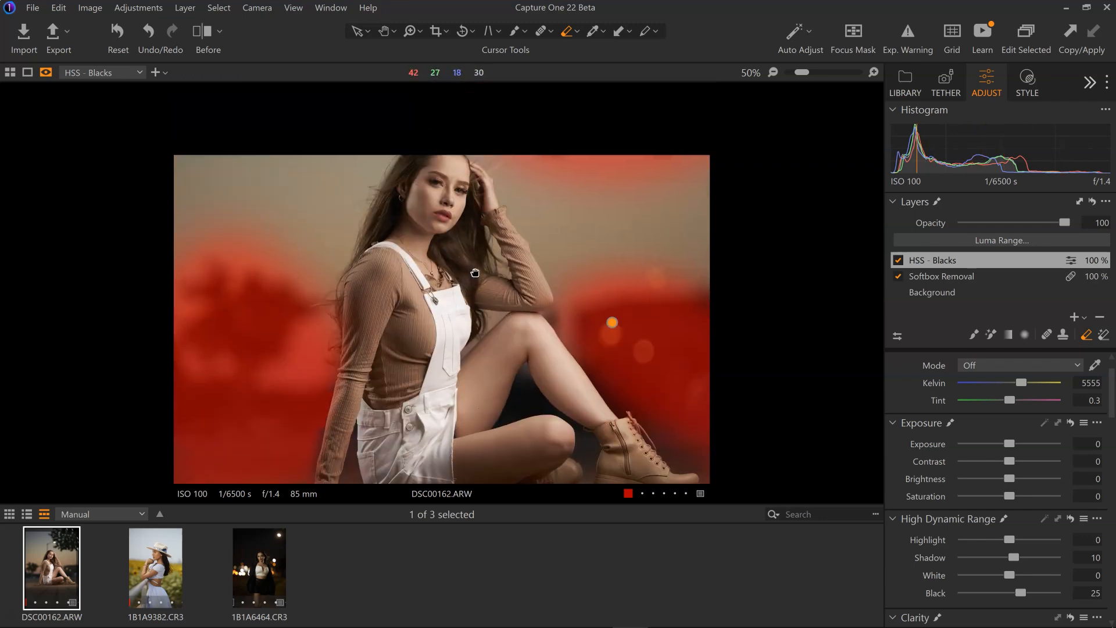
scroll(442, 203, "down", 4)
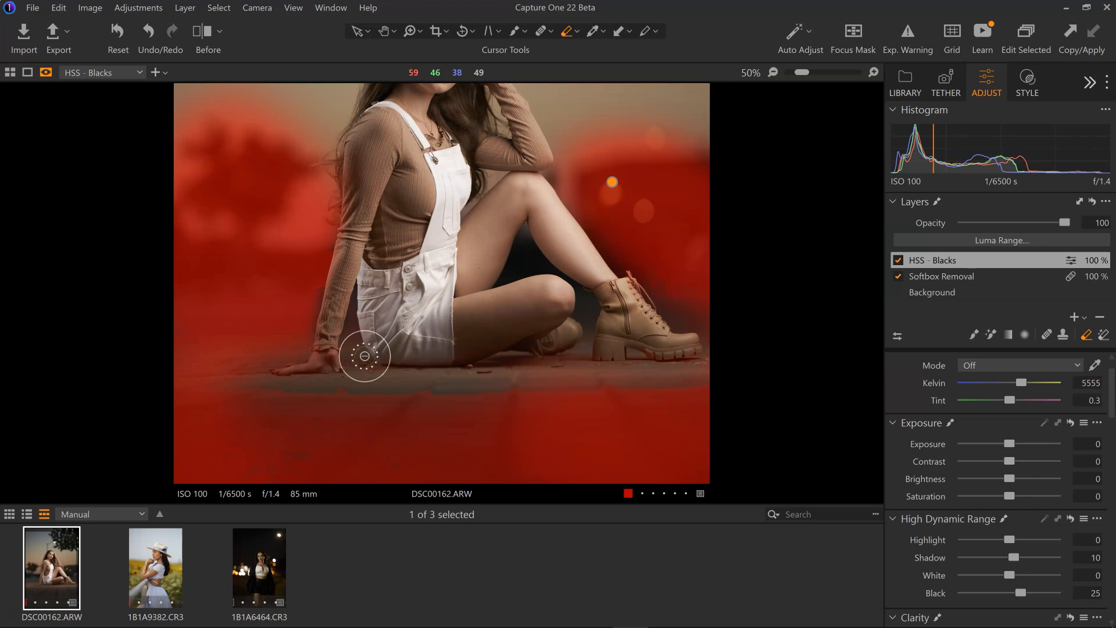
key("m")
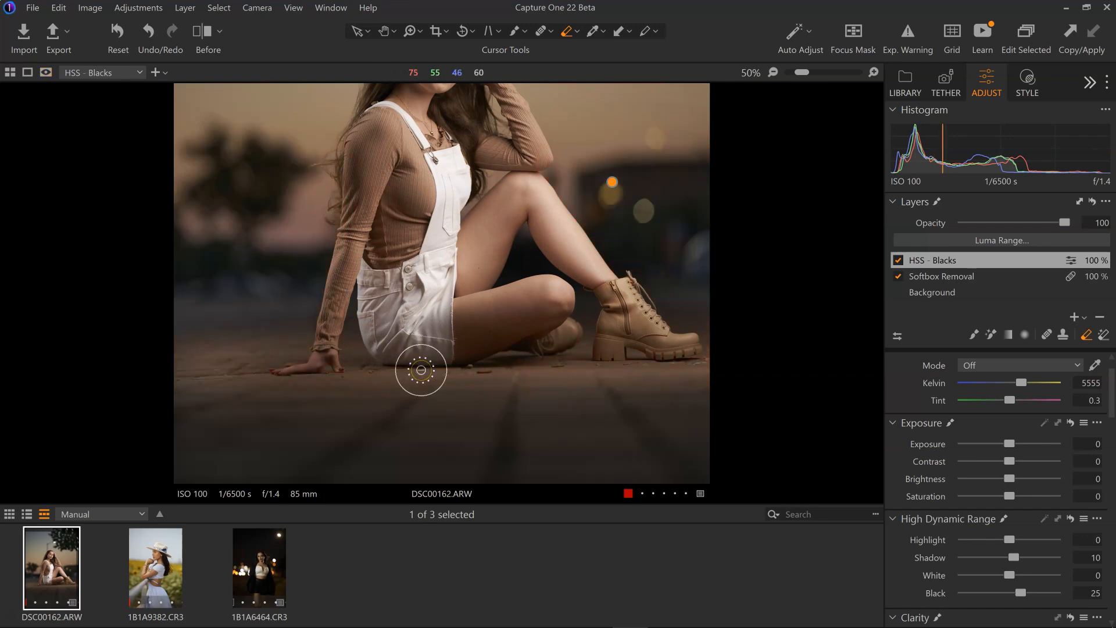
Step: Paint the Dodge Eli custom style brush over the woman's face
key("ctrl+0")
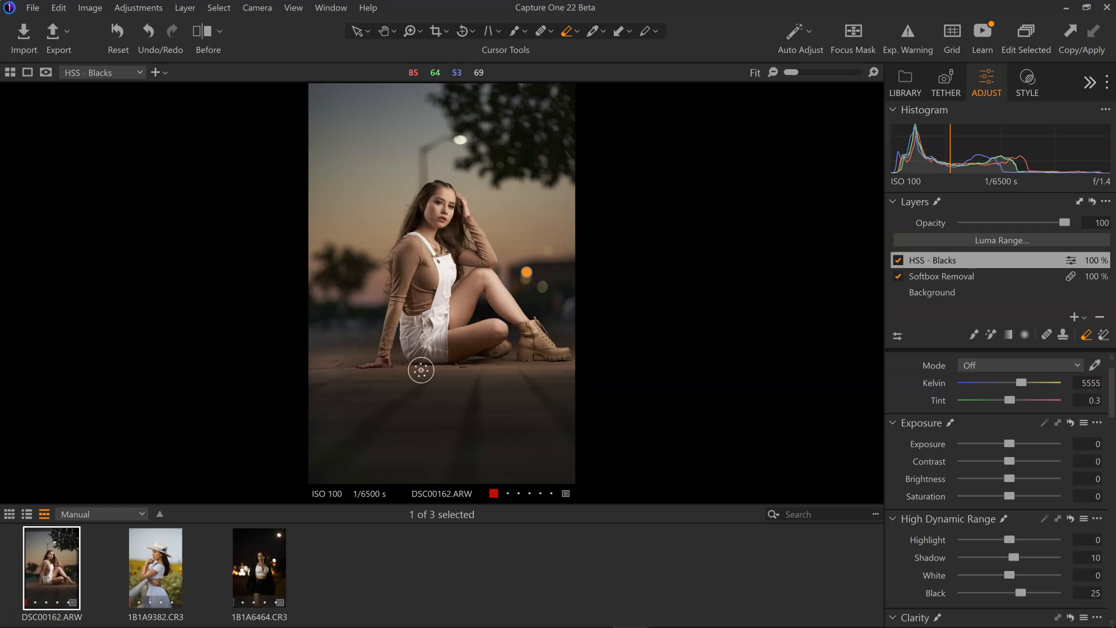
scroll(929, 477, "up", 1)
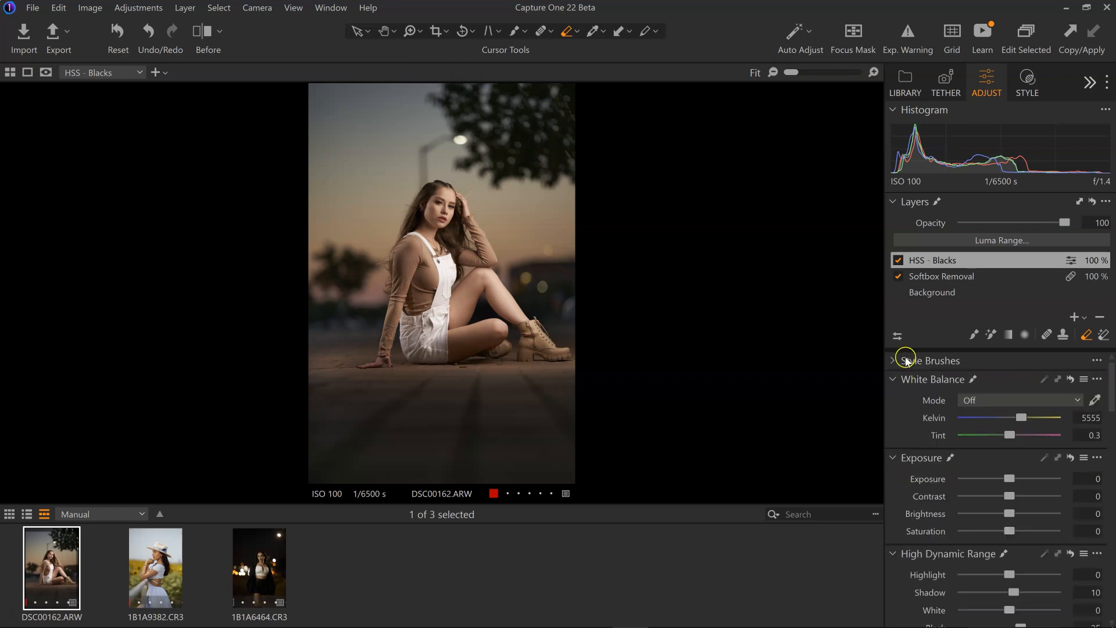
left_click(891, 361)
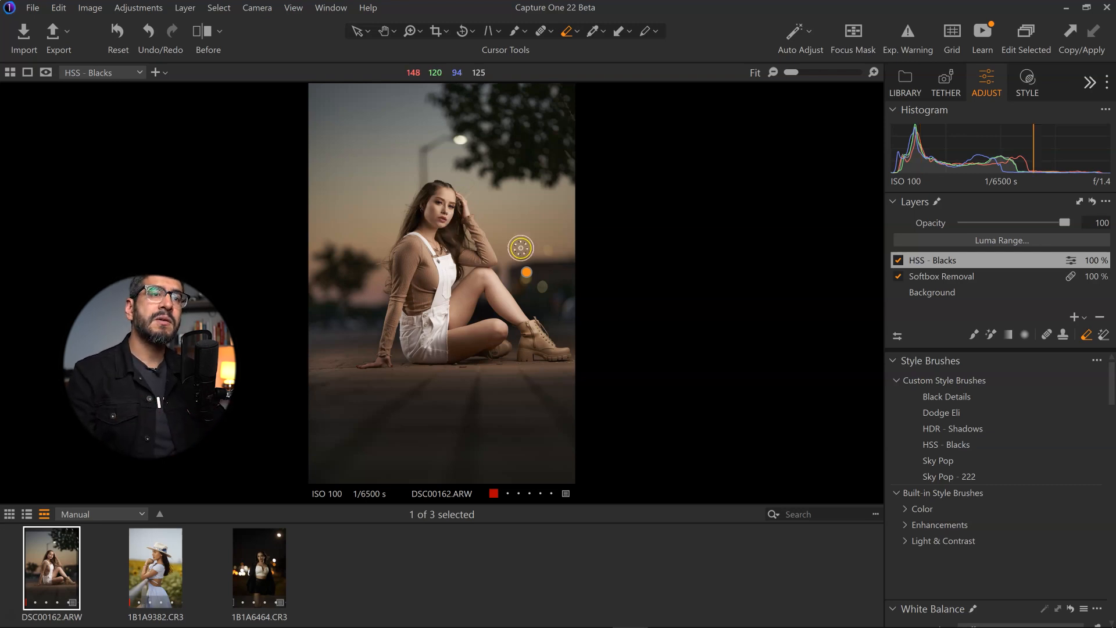
left_click(947, 411)
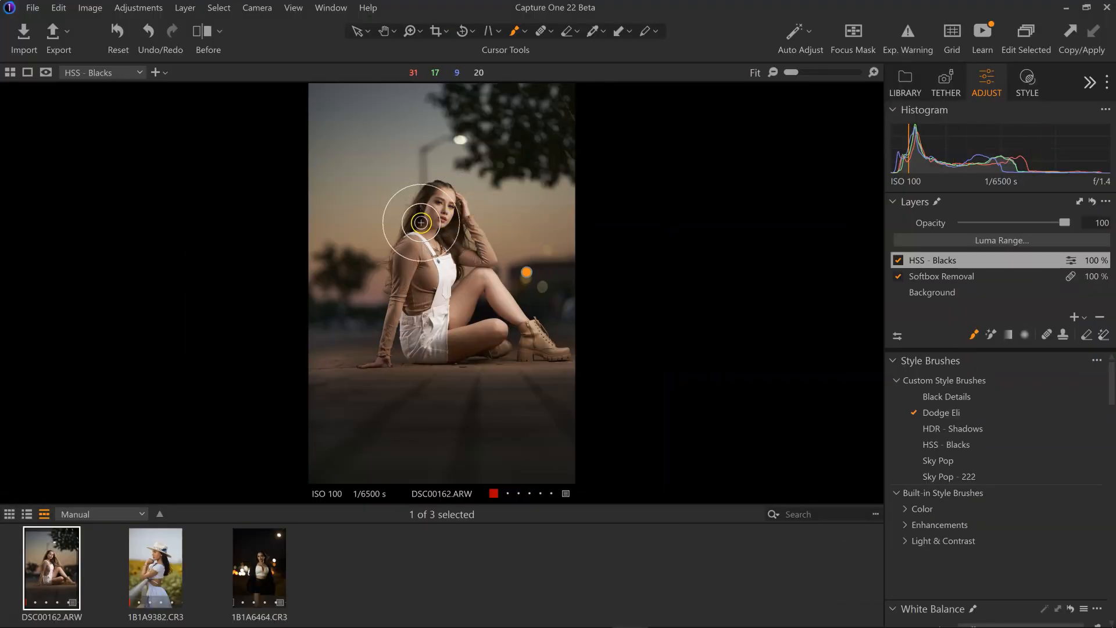
mouse_move(444, 195)
left_mouse_down()
mouse_move(440, 217)
mouse_move(416, 221)
mouse_move(436, 192)
mouse_move(435, 216)
left_mouse_up()
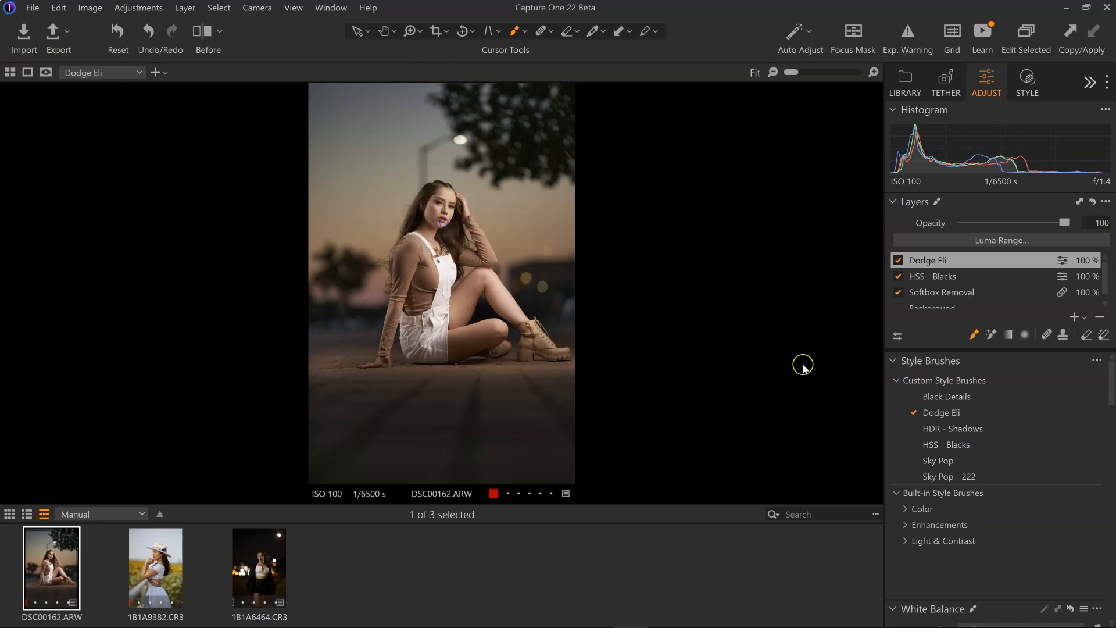
right_click(427, 276)
left_click(787, 377)
Step: Activate the Iris Enhance brush from the built-in Enhancements style brushes for work on the woman's eyes
left_click(897, 380)
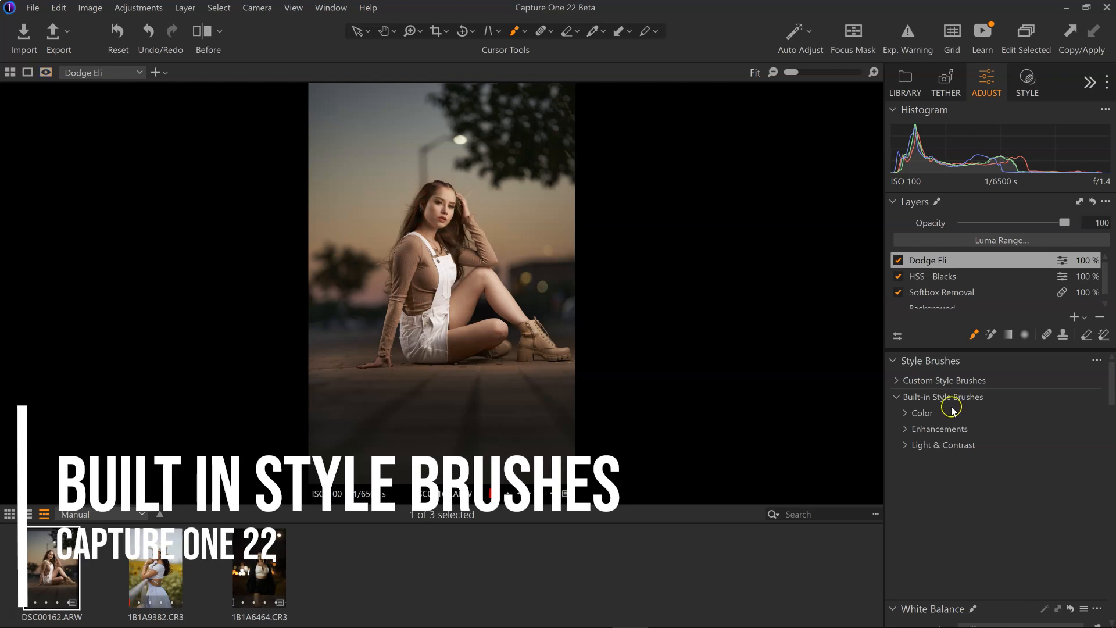
left_click(905, 429)
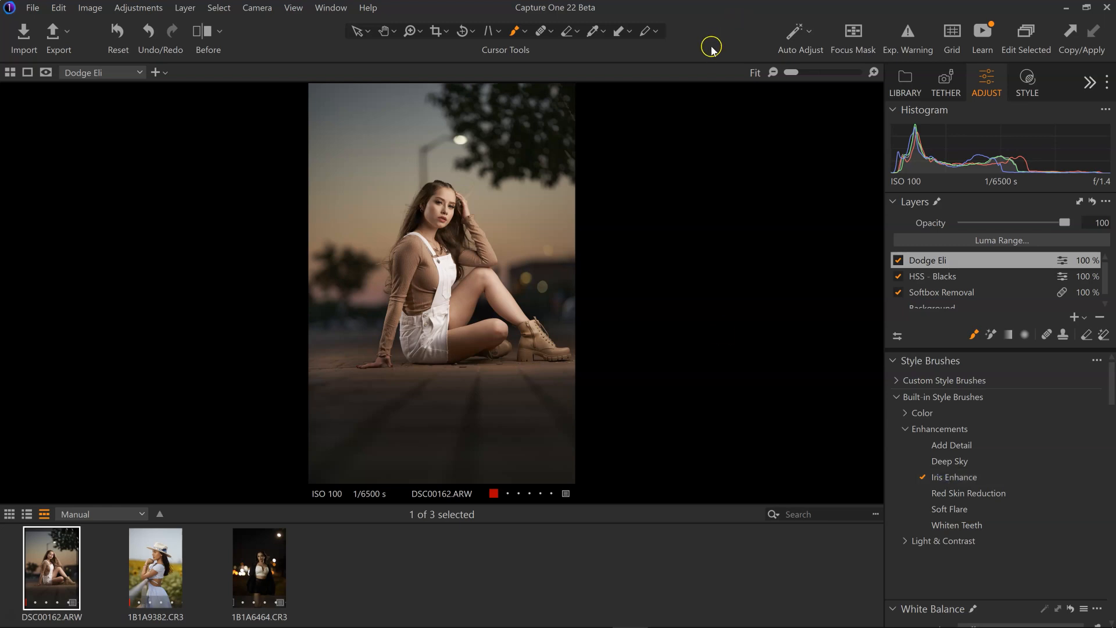
left_click(438, 200)
key("z")
left_click(446, 213)
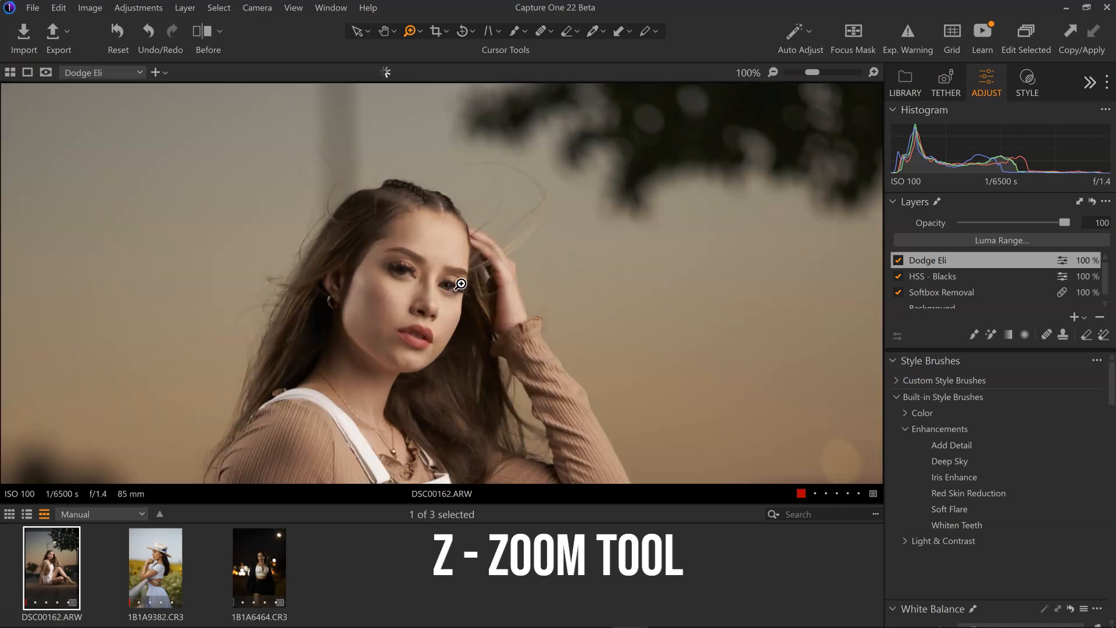
left_click(461, 283)
left_click(460, 284)
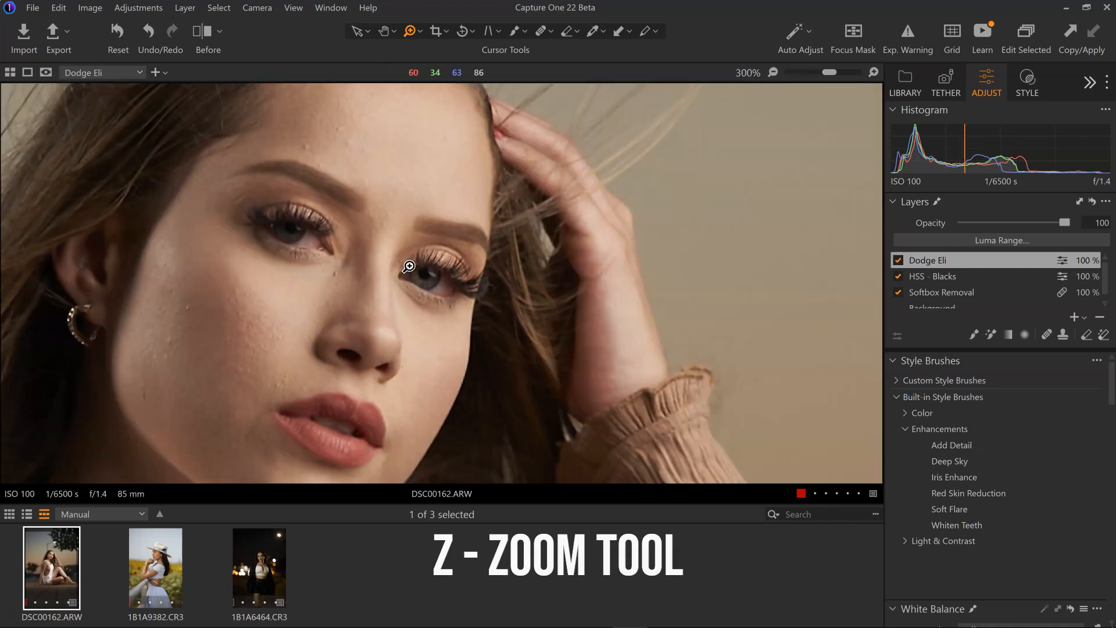
left_click(460, 283)
left_click(460, 283)
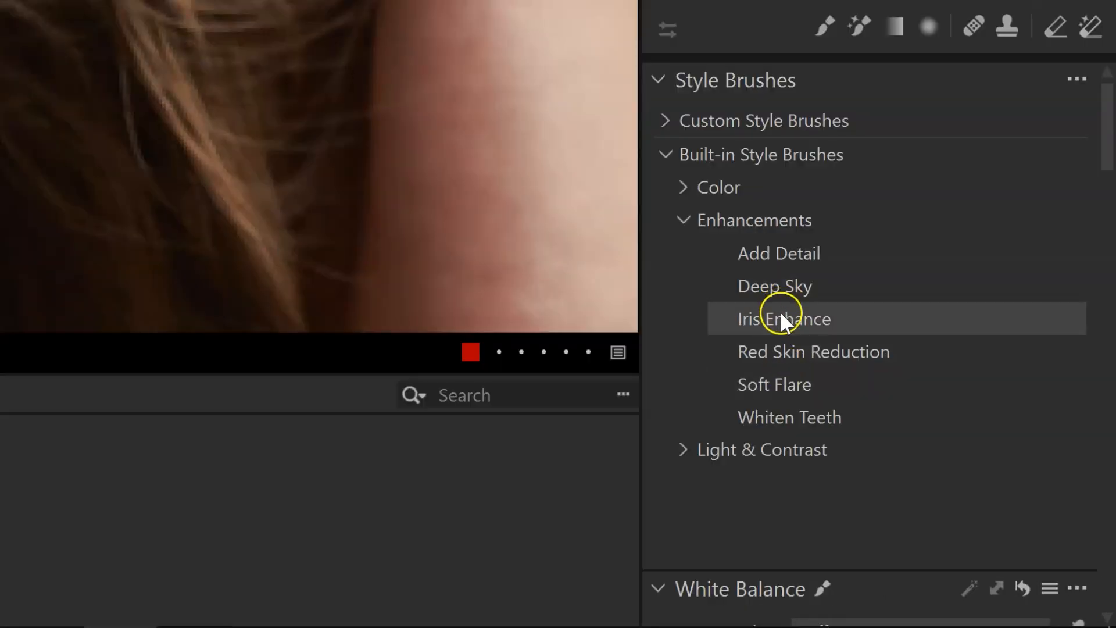
left_click(952, 479)
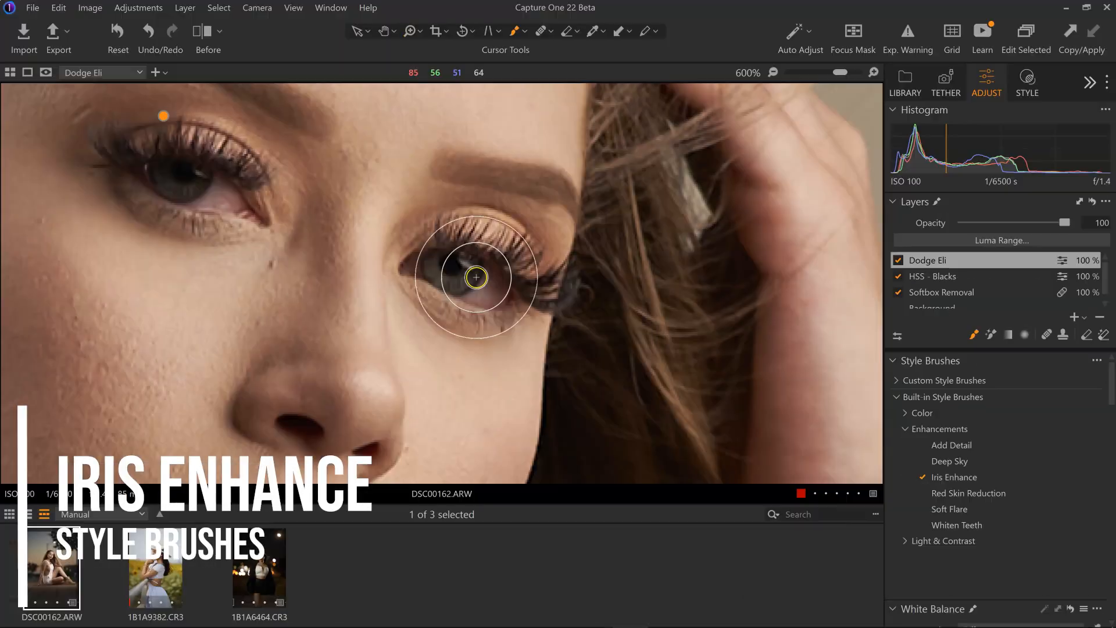
Step: Paint the Iris Enhance brush at a reduced size over both of the woman's irises
key("bracketleft")
key("bracketleft")
key("bracketleft")
key("bracketleft")
key("bracketleft")
key("bracketleft")
key("bracketleft")
key("bracketleft")
key("bracketleft")
left_click(437, 265)
mouse_move(439, 266)
left_mouse_down()
mouse_move(464, 274)
mouse_move(441, 263)
left_mouse_up()
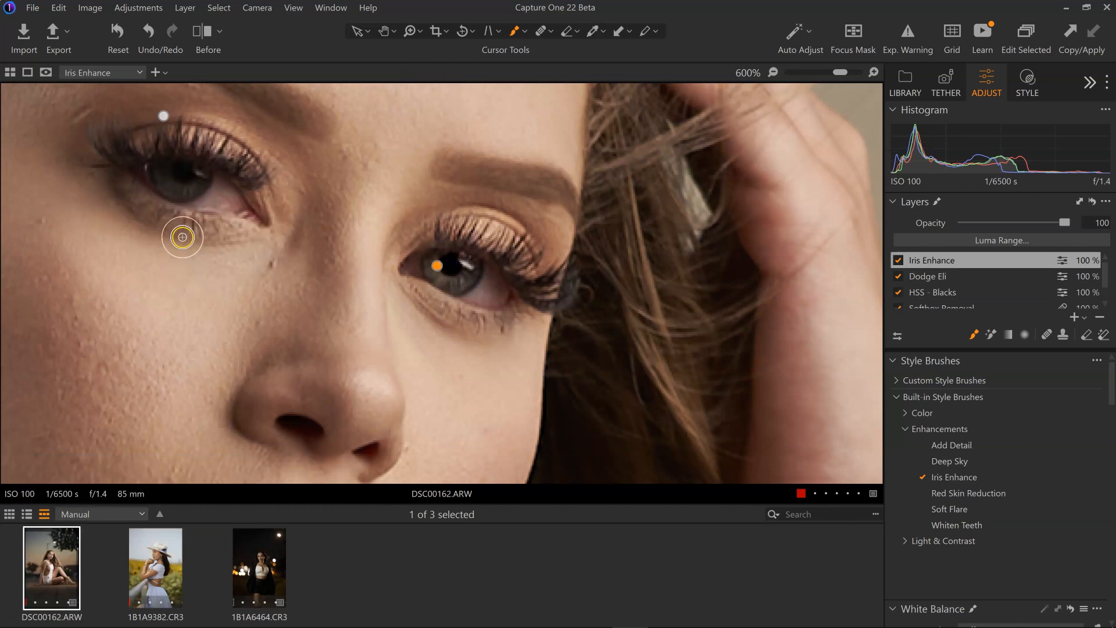
mouse_move(167, 180)
left_mouse_down()
mouse_move(165, 167)
mouse_move(192, 179)
mouse_move(176, 183)
left_mouse_up()
mouse_move(446, 262)
left_mouse_down()
mouse_move(456, 256)
mouse_move(444, 264)
left_mouse_up()
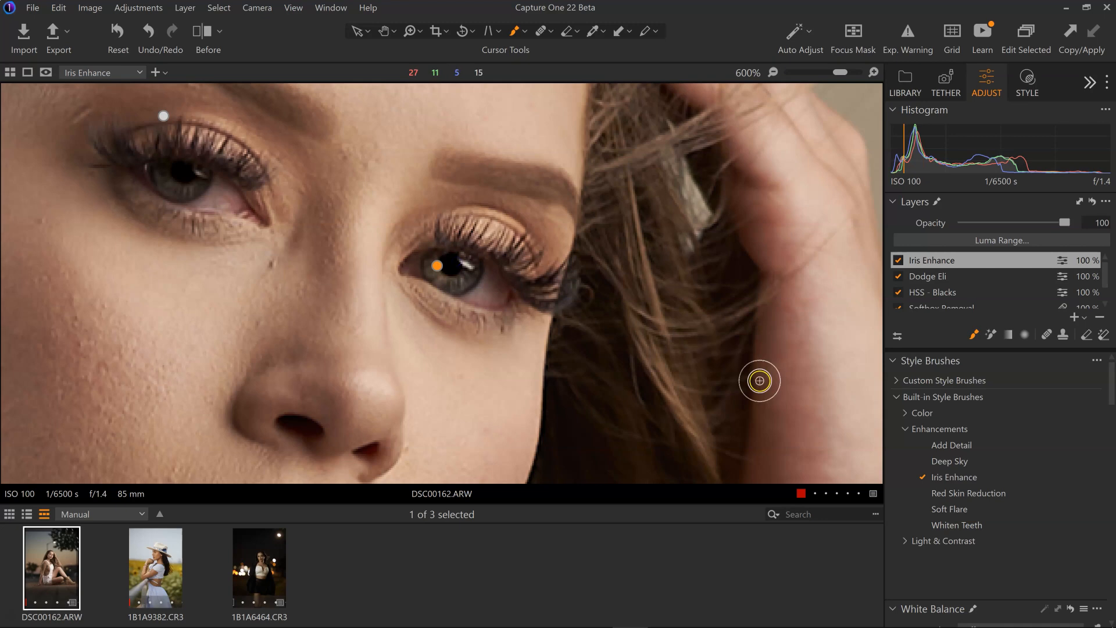
Step: Inspect the Iris Enhance mask overlay on the eyes and compare the image with that layer off and on
key("m")
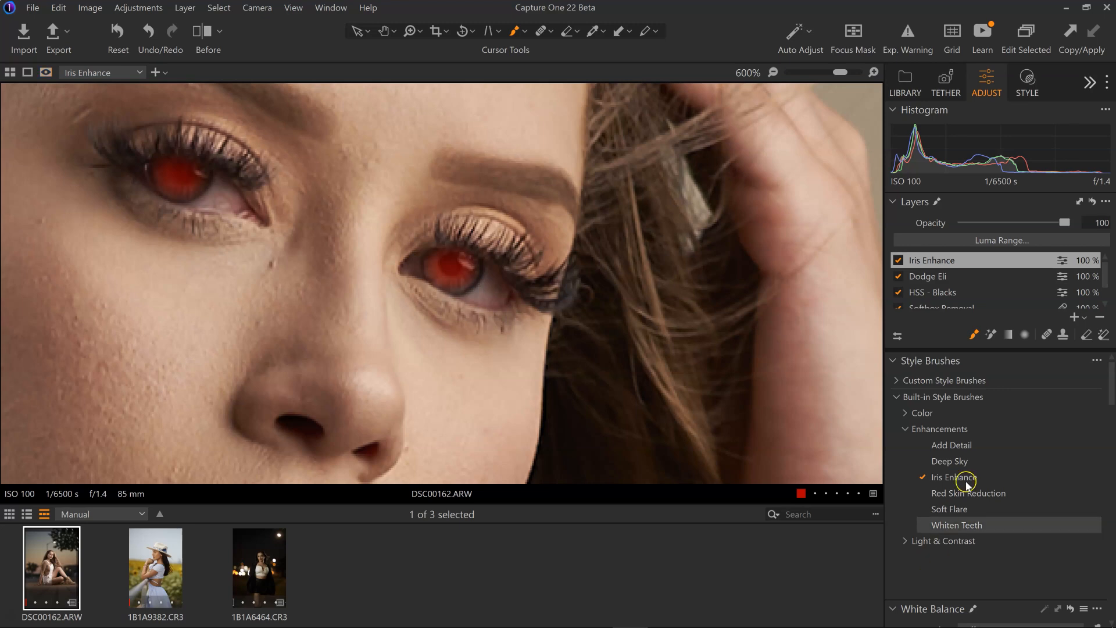
key("m")
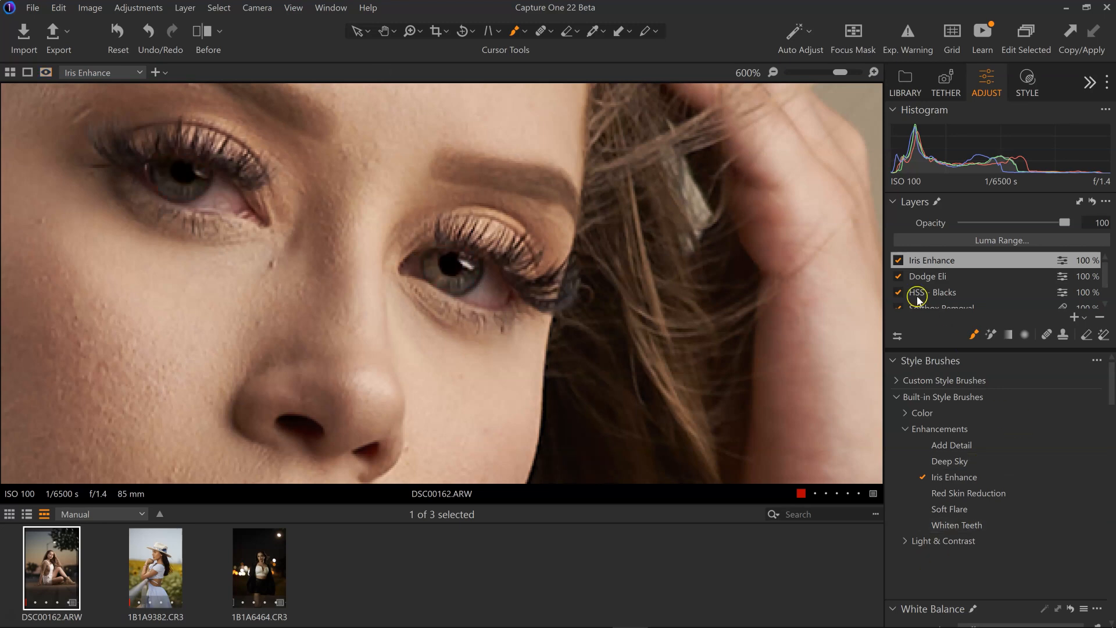
left_click(899, 264)
left_click(899, 264)
left_click(899, 264)
left_click(899, 264)
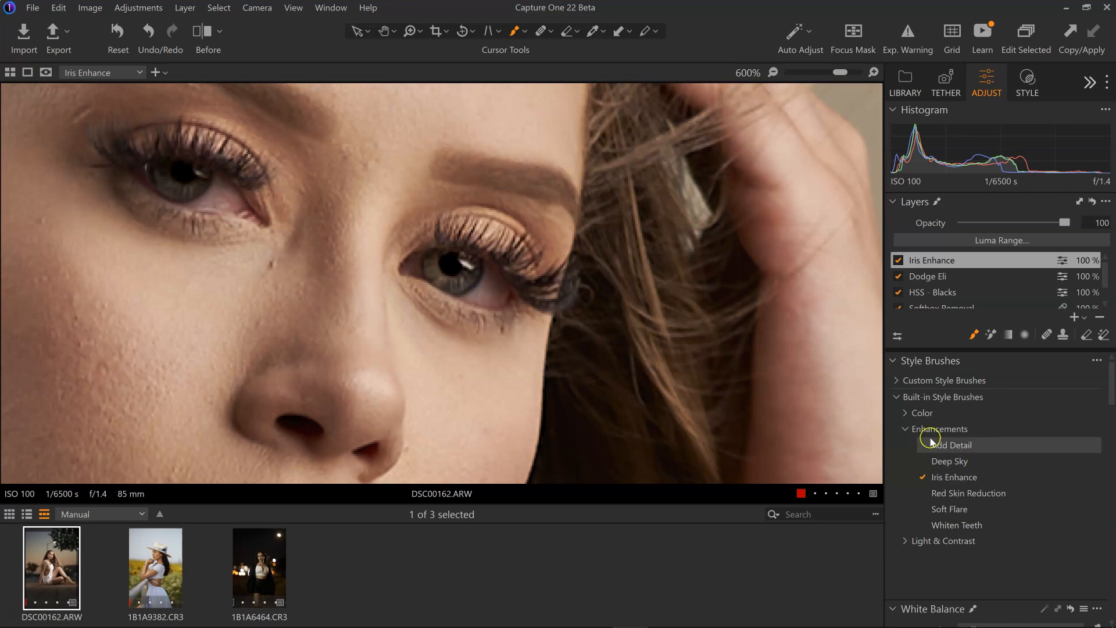
Step: Look through the built-in style brushes in the Color and Light & Contrast groups
left_click(904, 413)
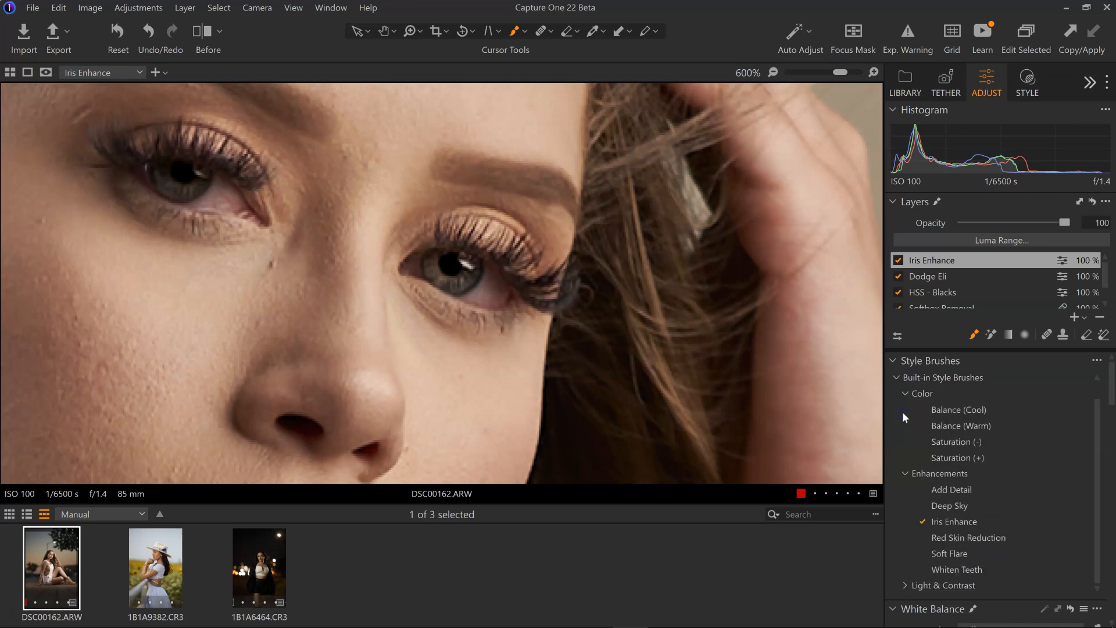
scroll(920, 551, "down", 2)
left_click(920, 550)
scroll(942, 501, "down", 3)
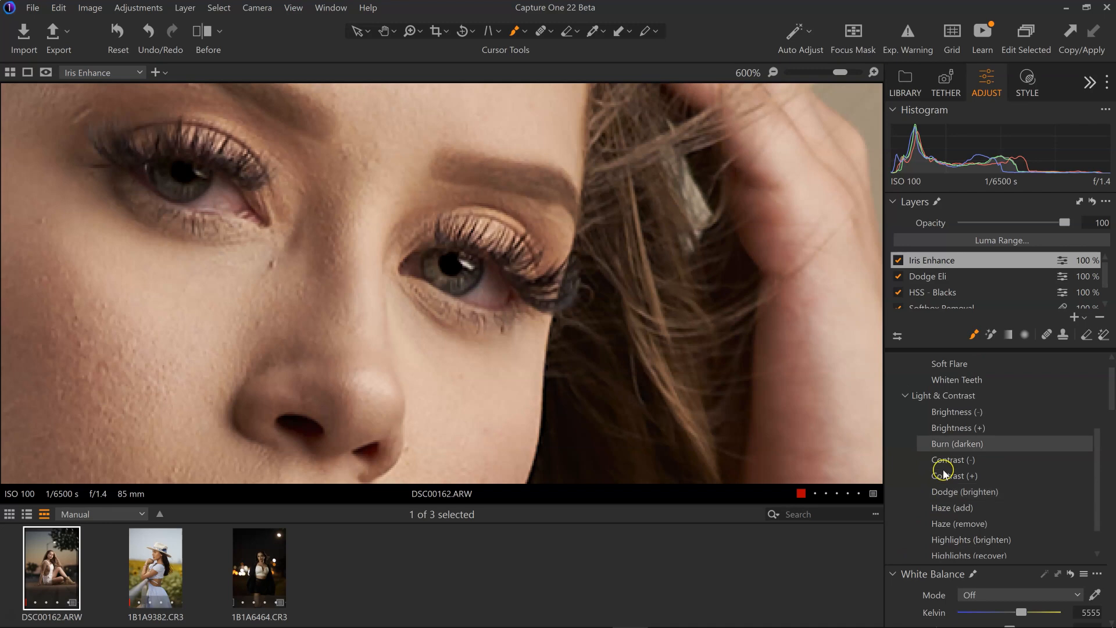
scroll(956, 482, "up", 5)
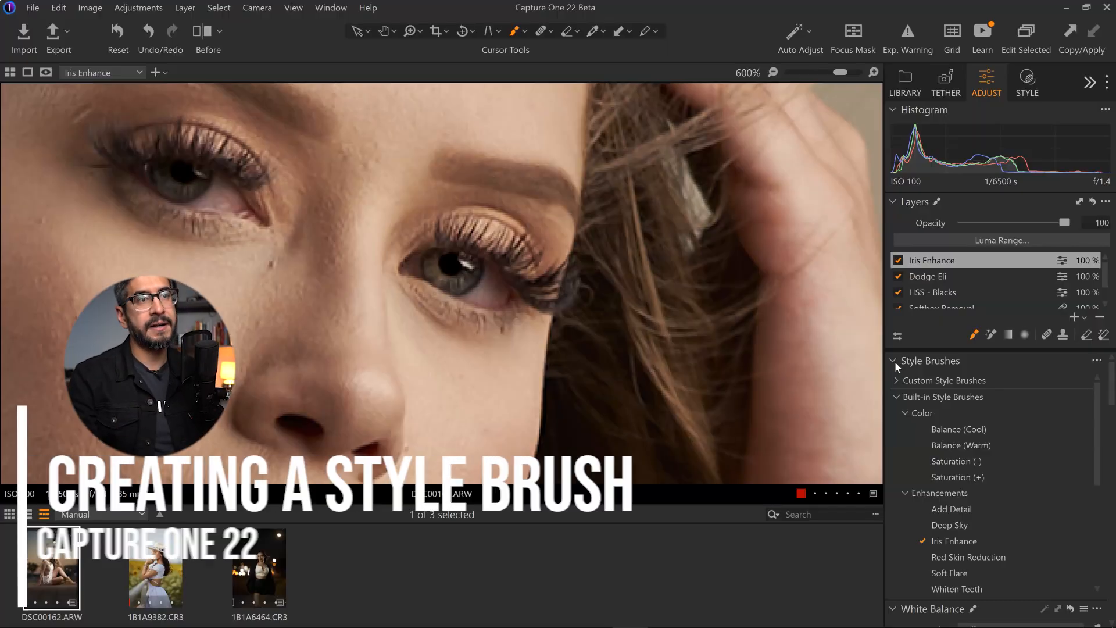
Step: Add a new empty adjustment layer above the Iris Enhance layer
left_click(895, 361)
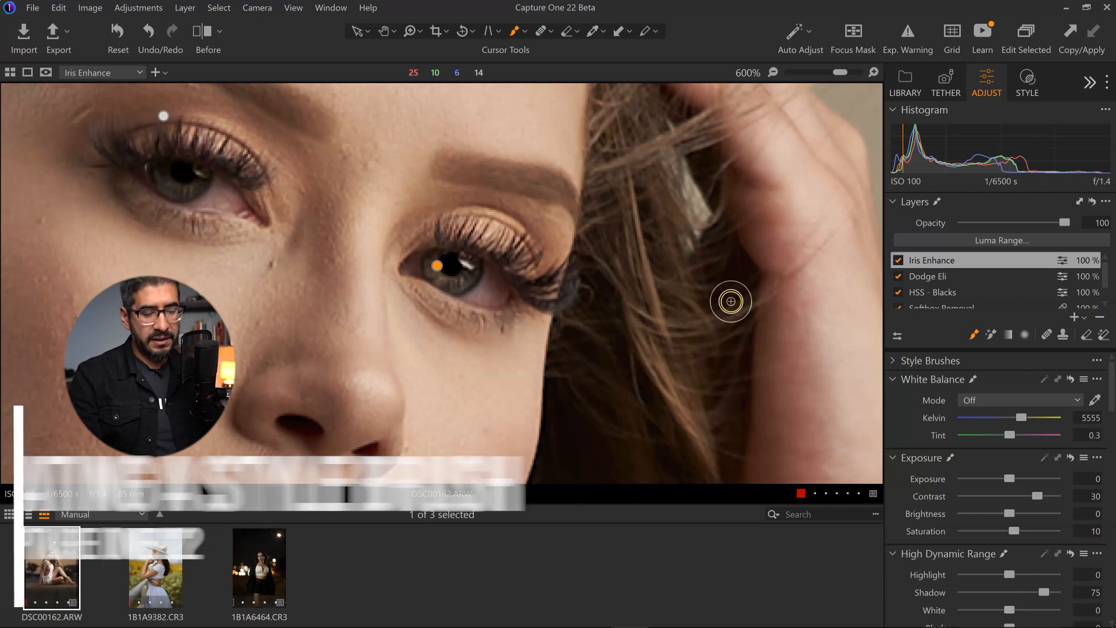
scroll(633, 273, "down", 3)
scroll(648, 293, "down", 4)
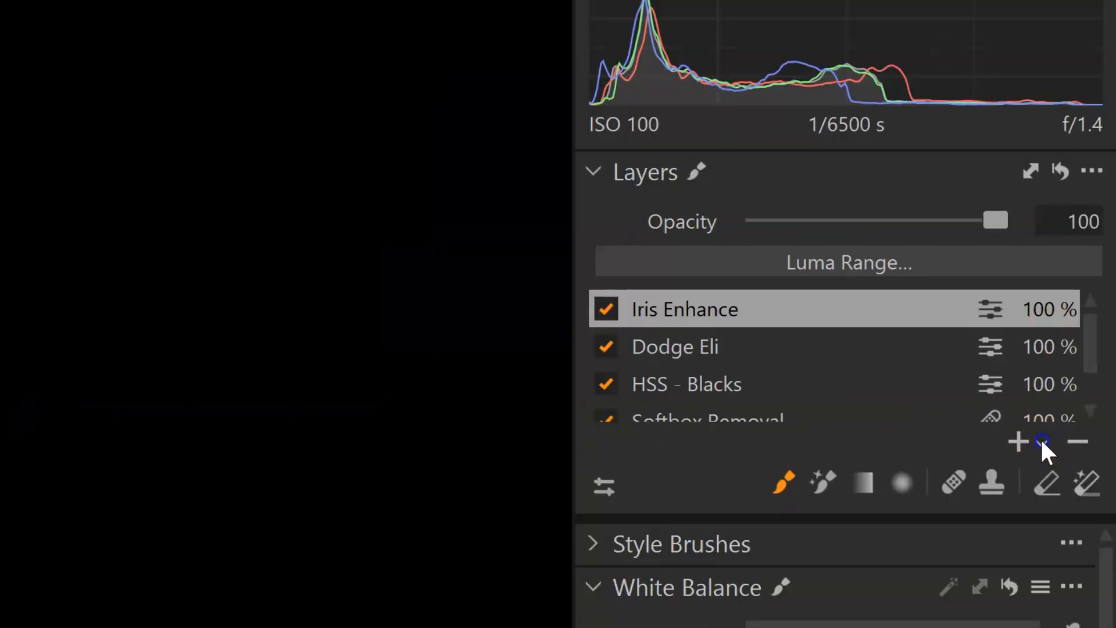
left_click(1082, 317)
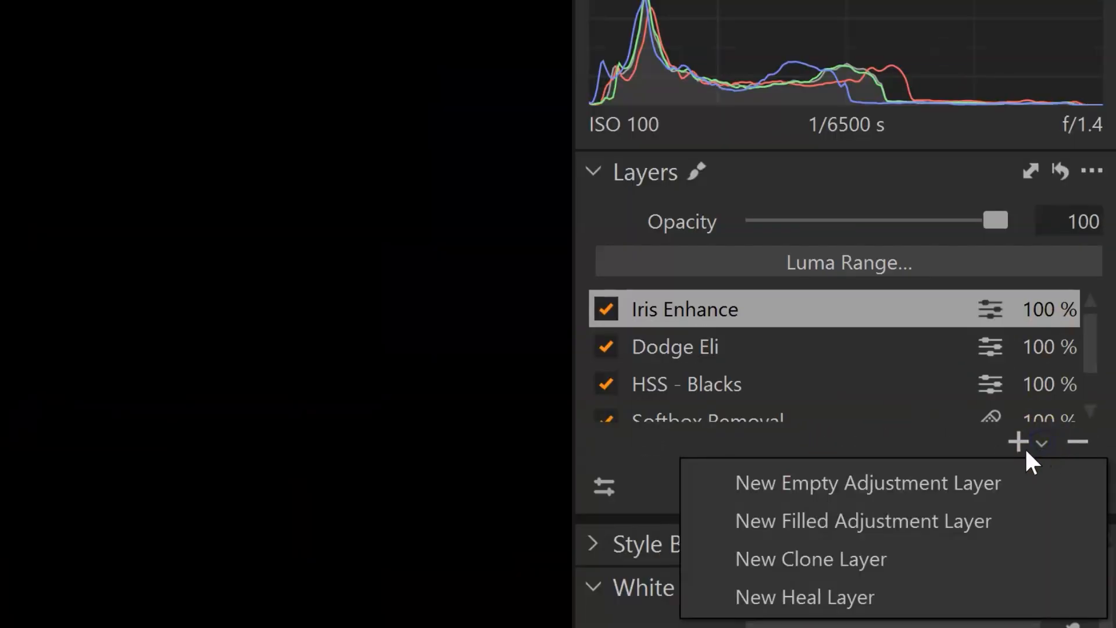
left_click(770, 473)
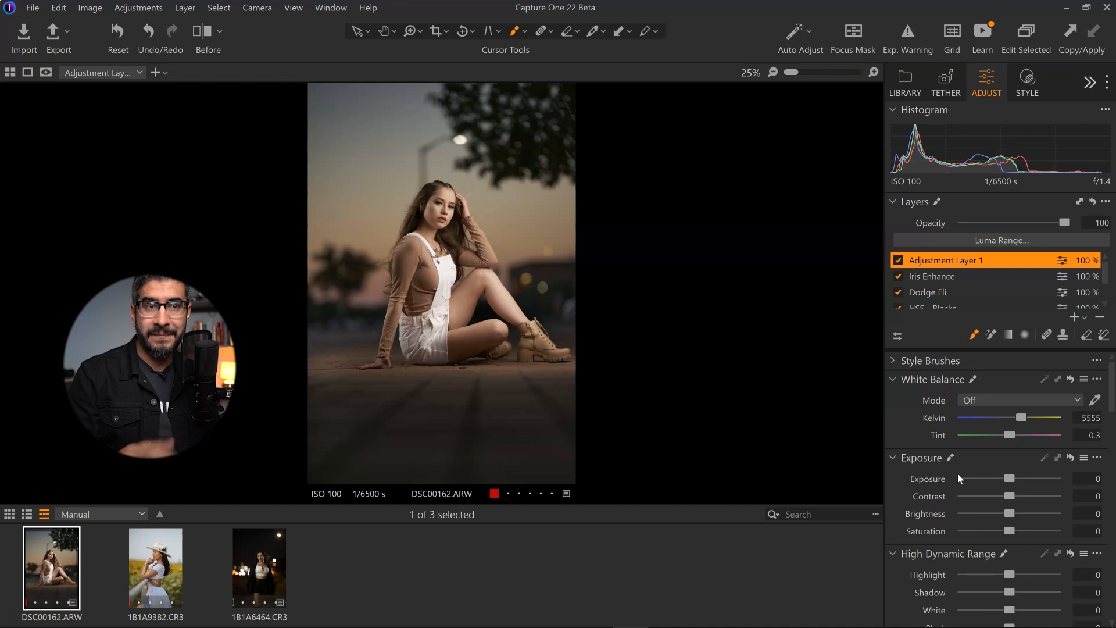
Step: Tint the new layer's shadows, midtones and highlights with Color Balance, shifting the highlights slightly toward yellow-orange
left_click_drag(1111, 385, 1097, 539)
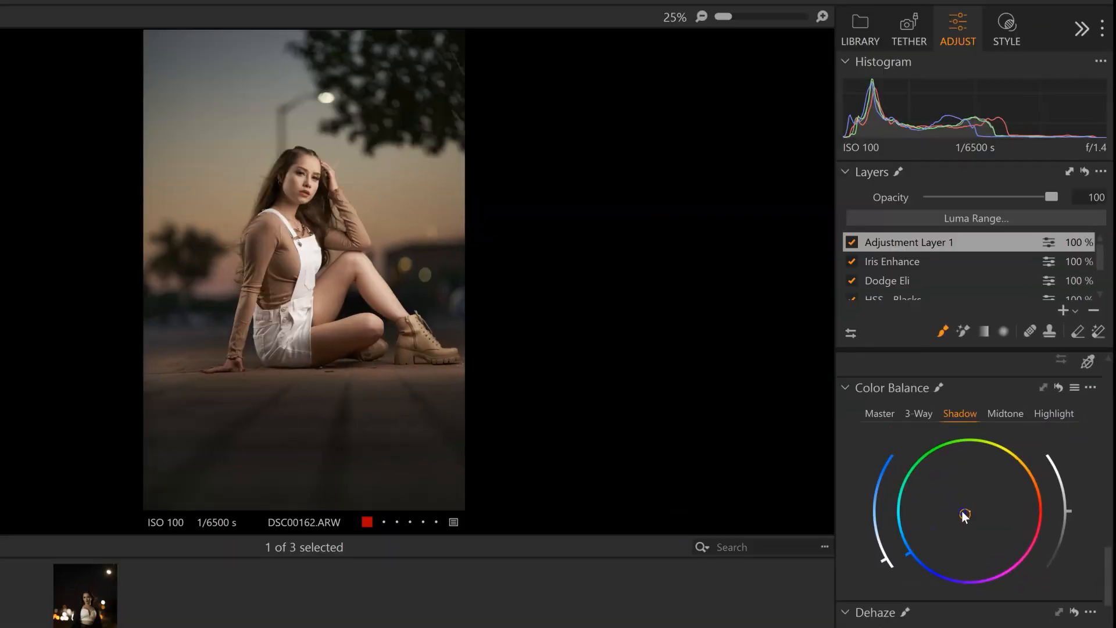
left_click_drag(990, 490, 995, 489)
left_click(1004, 413)
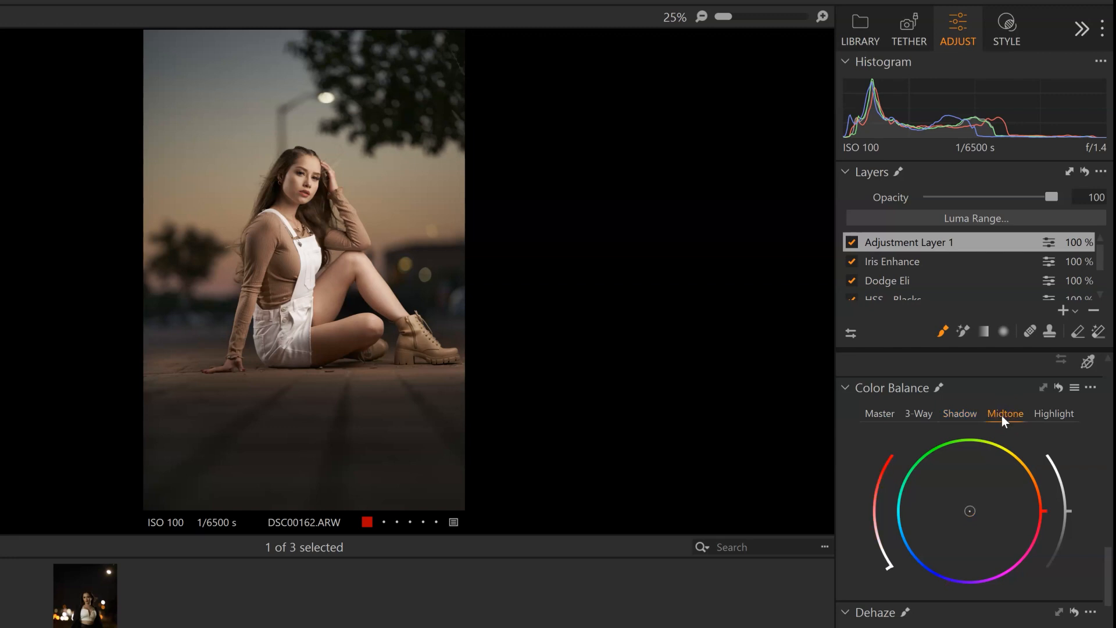
left_click_drag(970, 514, 978, 515)
left_click(1046, 416)
left_click_drag(969, 511, 974, 508)
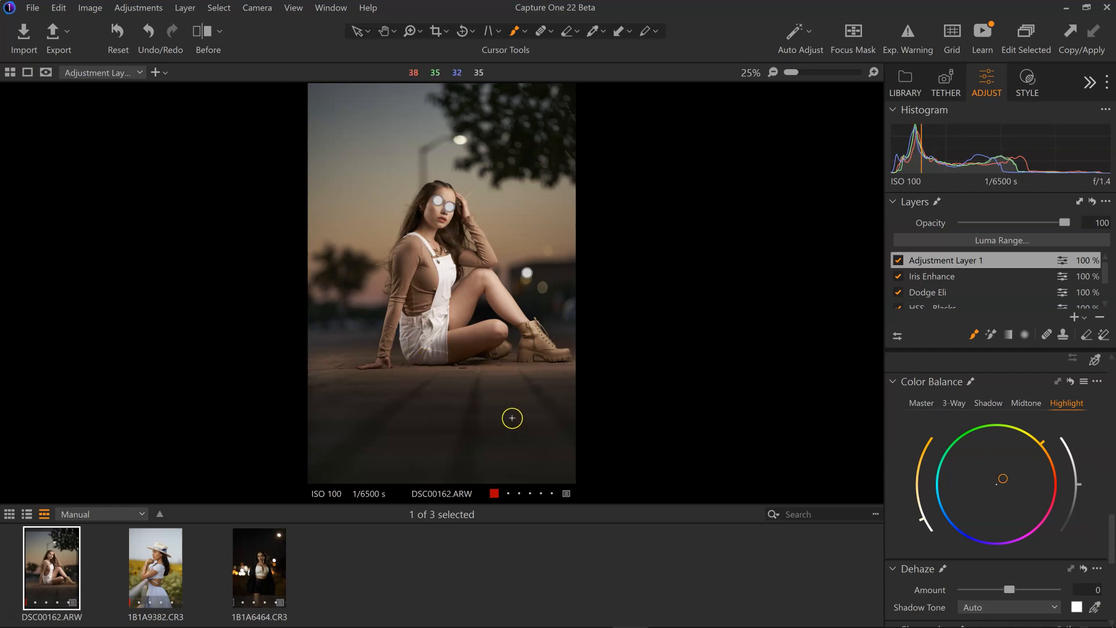
Step: Enlarge the adjustment brush to size 1352 and raise its Flow
key("b")
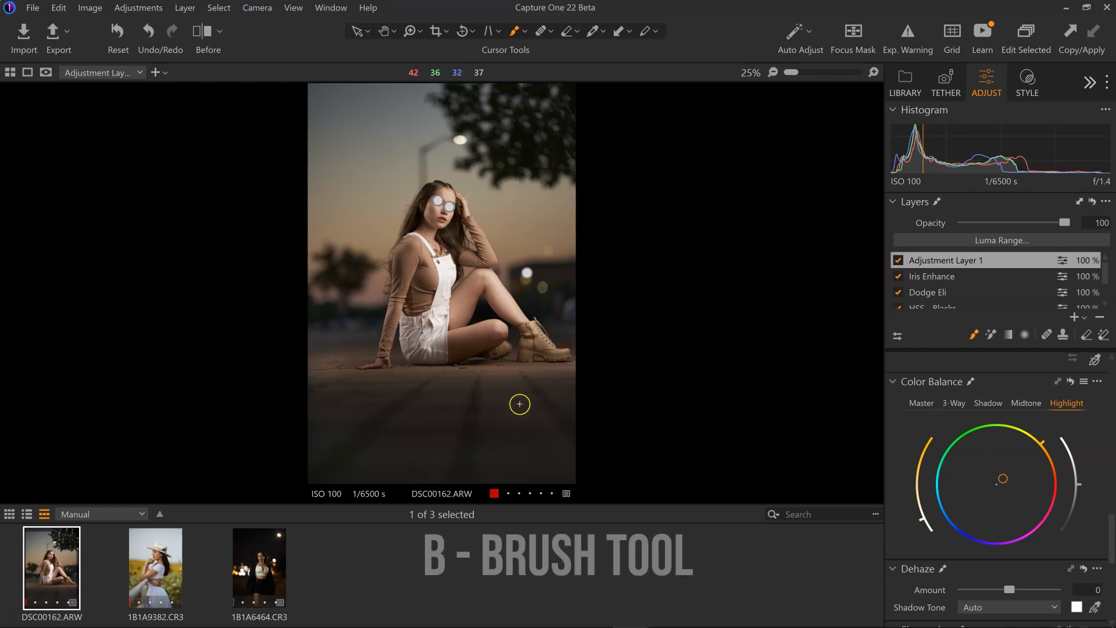
key("bracketright")
key("bracketright")
key("bracketright")
key("bracketright")
key("bracketright")
key("bracketright")
key("bracketright")
key("bracketright")
key("bracketright")
key("bracketright")
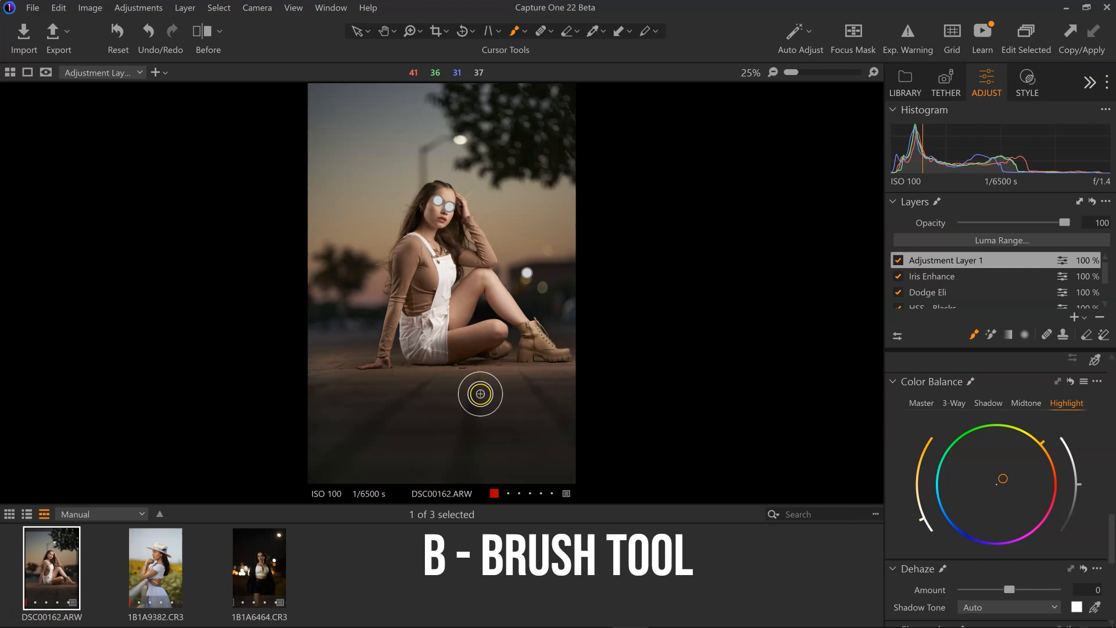
key("bracketleft")
key("bracketleft")
key("bracketleft")
key("bracketleft")
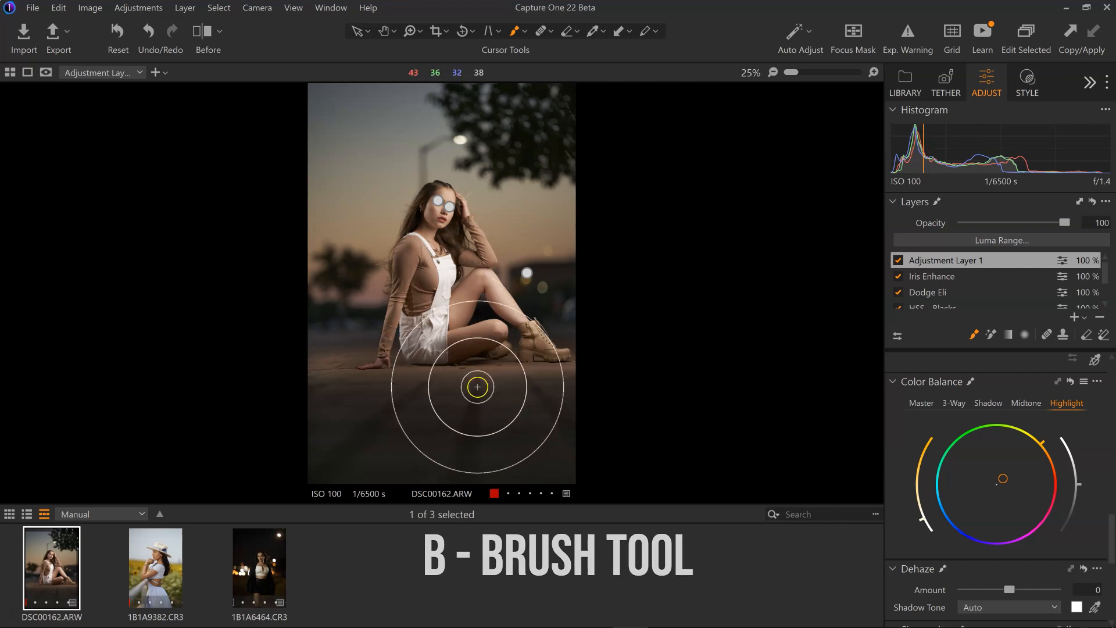
right_click(473, 378)
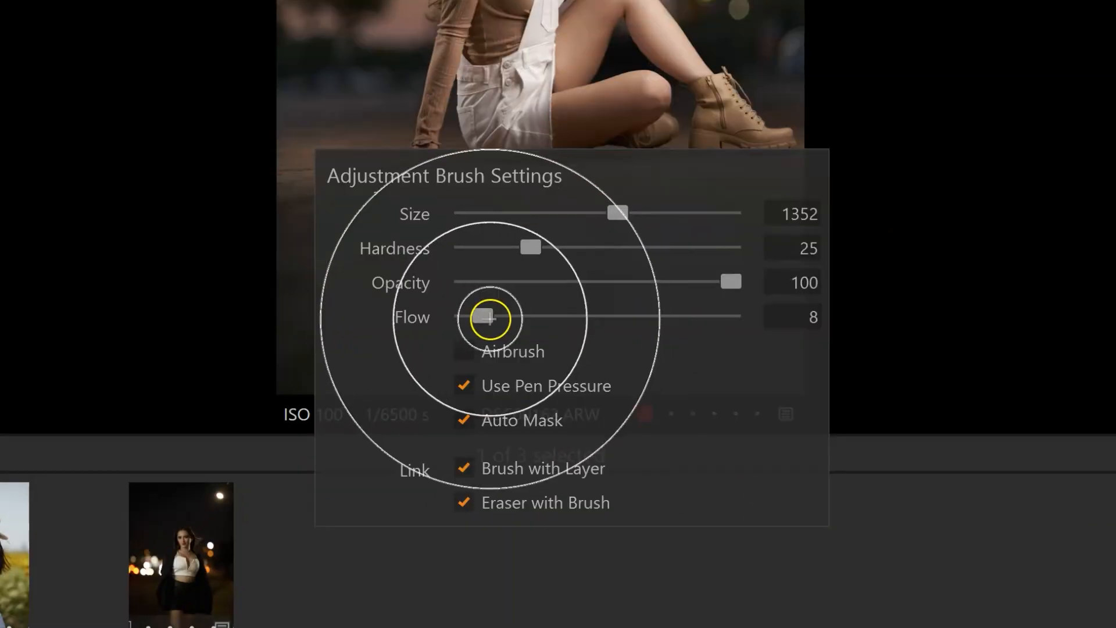
mouse_move(482, 317)
left_mouse_down()
mouse_move(602, 317)
mouse_move(526, 316)
left_mouse_up()
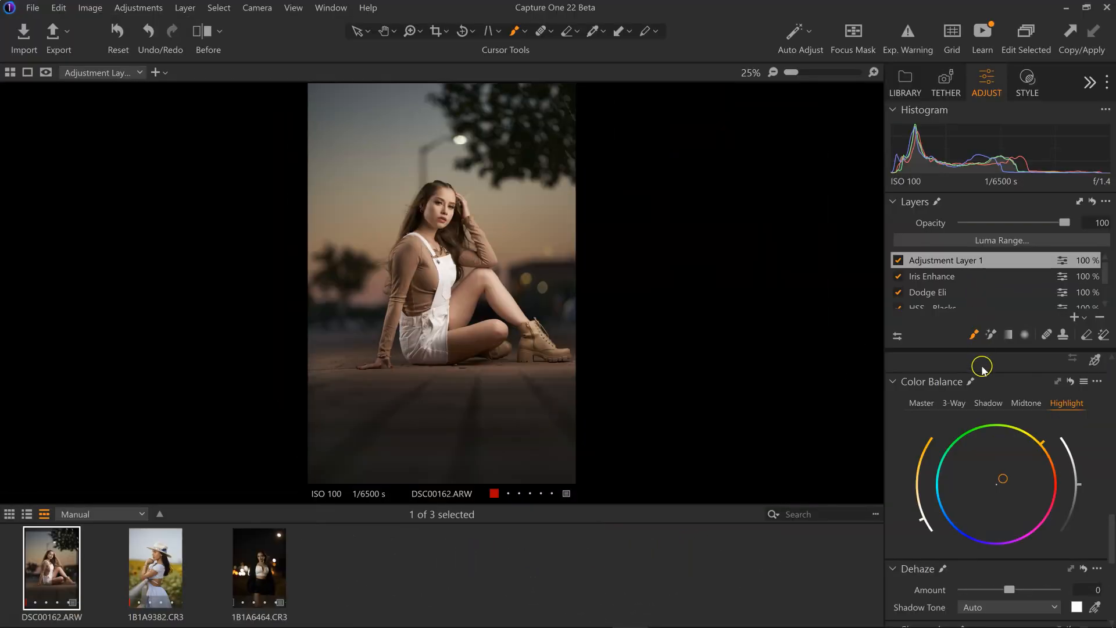
Step: Save the layer's Color Balance, brush and eraser settings as a custom style brush named Color Grade
left_click_drag(1106, 540, 1106, 380)
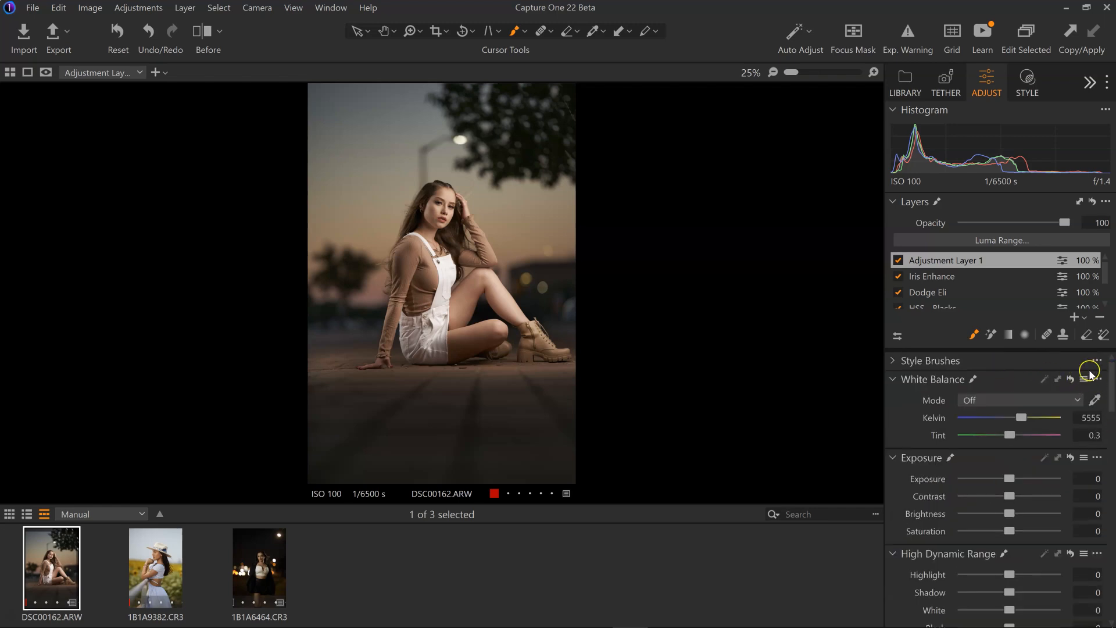
left_click(894, 361)
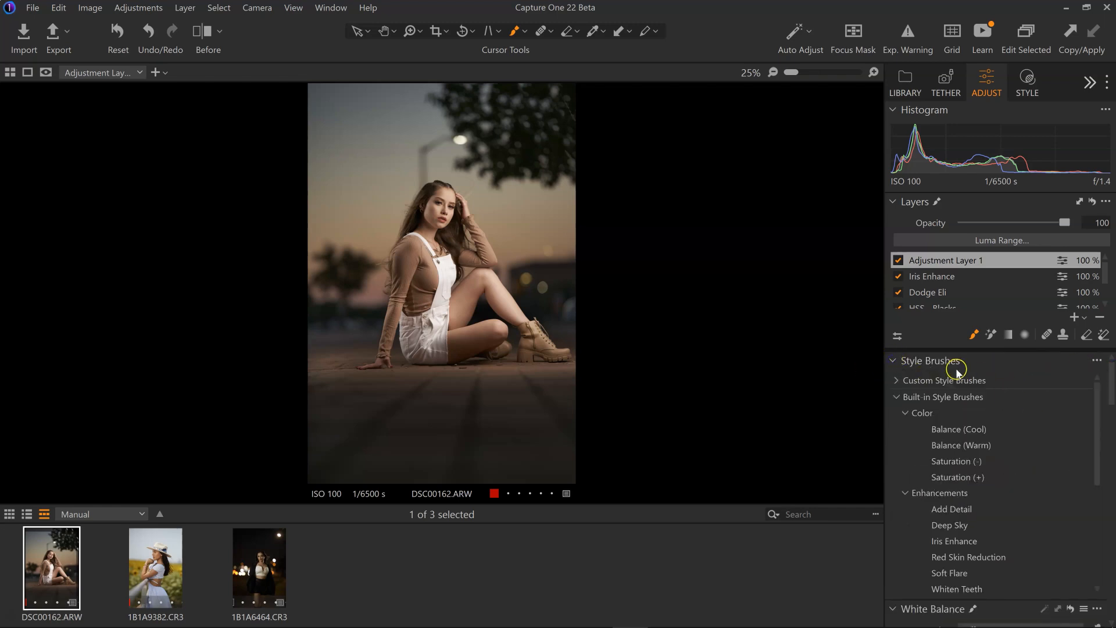
left_click(1097, 361)
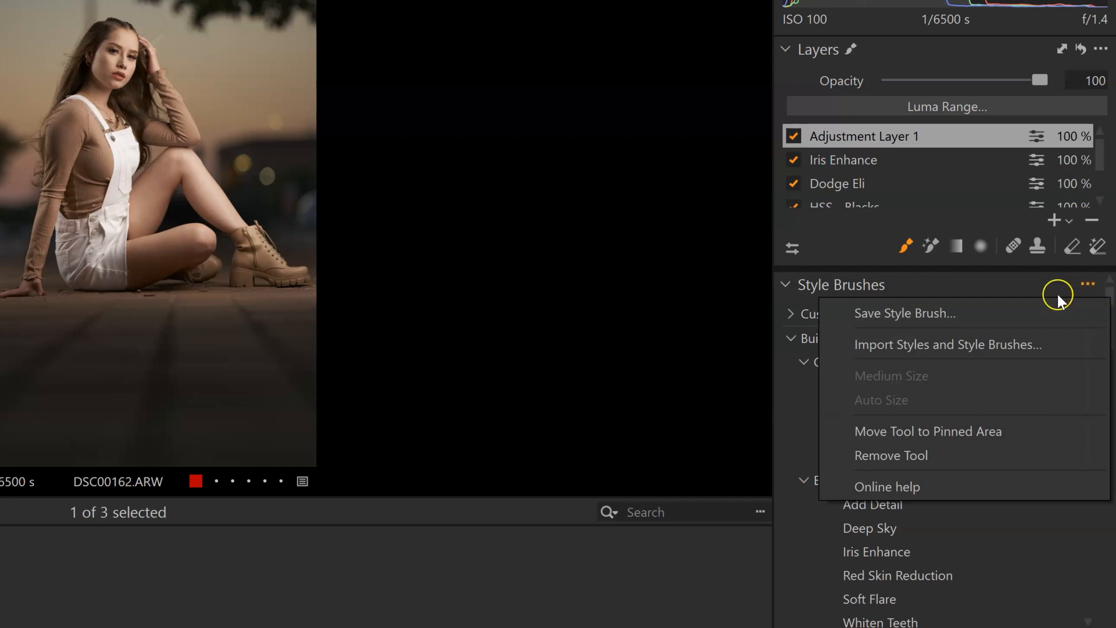
left_click(899, 314)
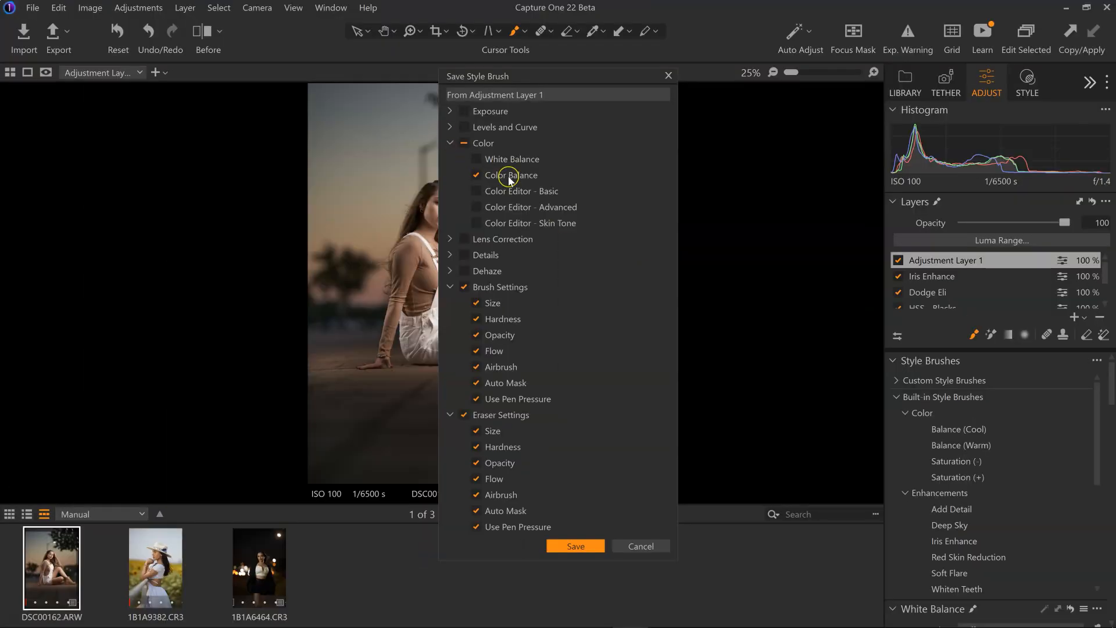
left_click(464, 143)
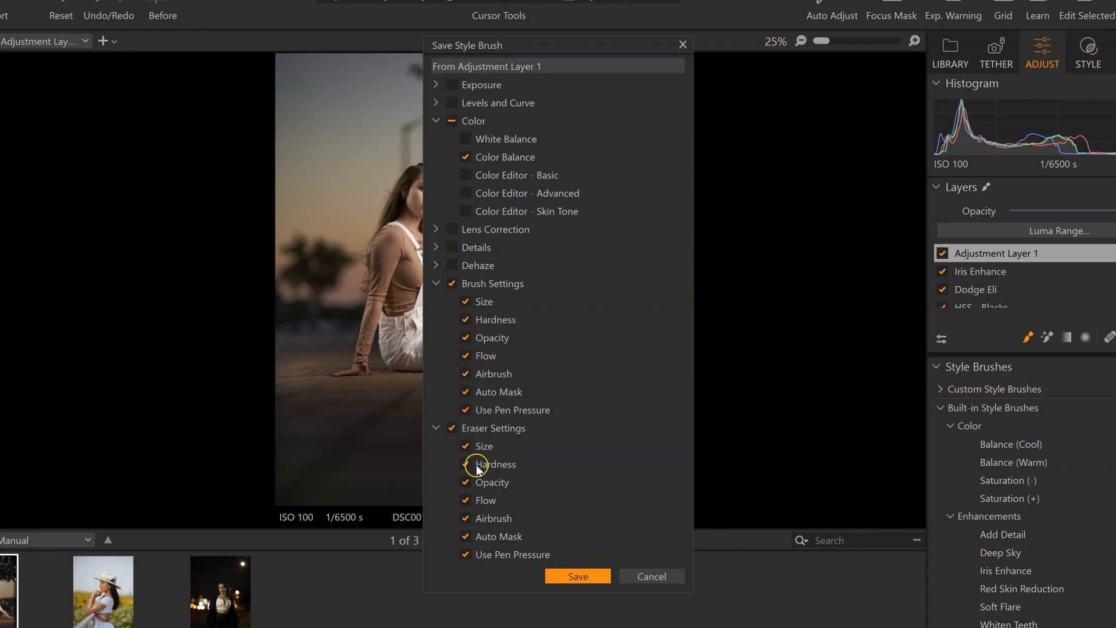
left_click(566, 575)
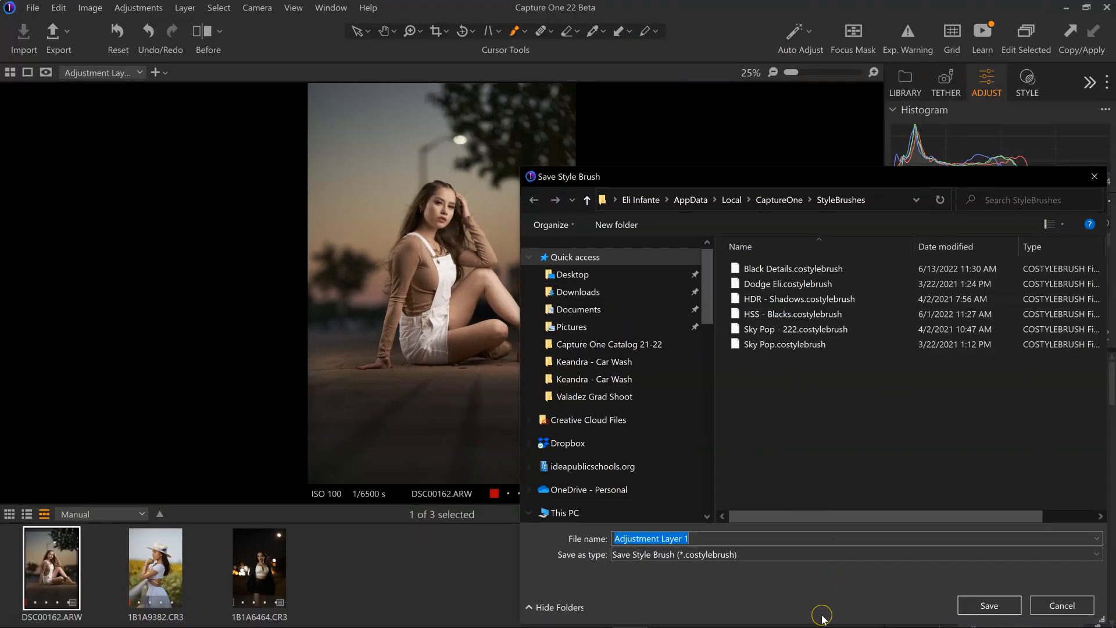
type("Color G")
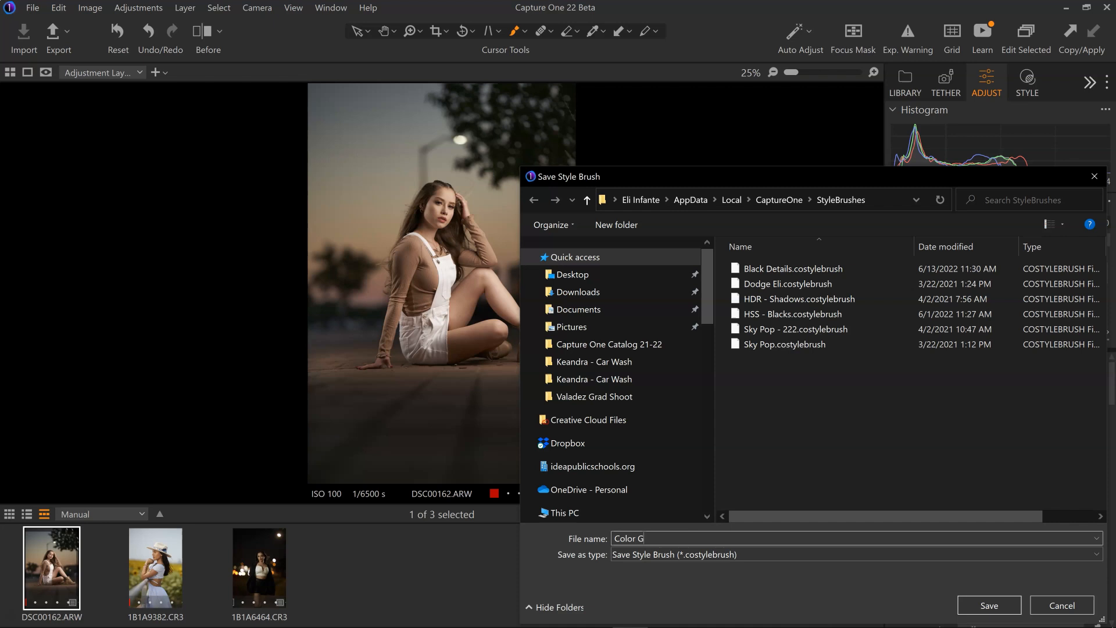
type("rade")
key("Return")
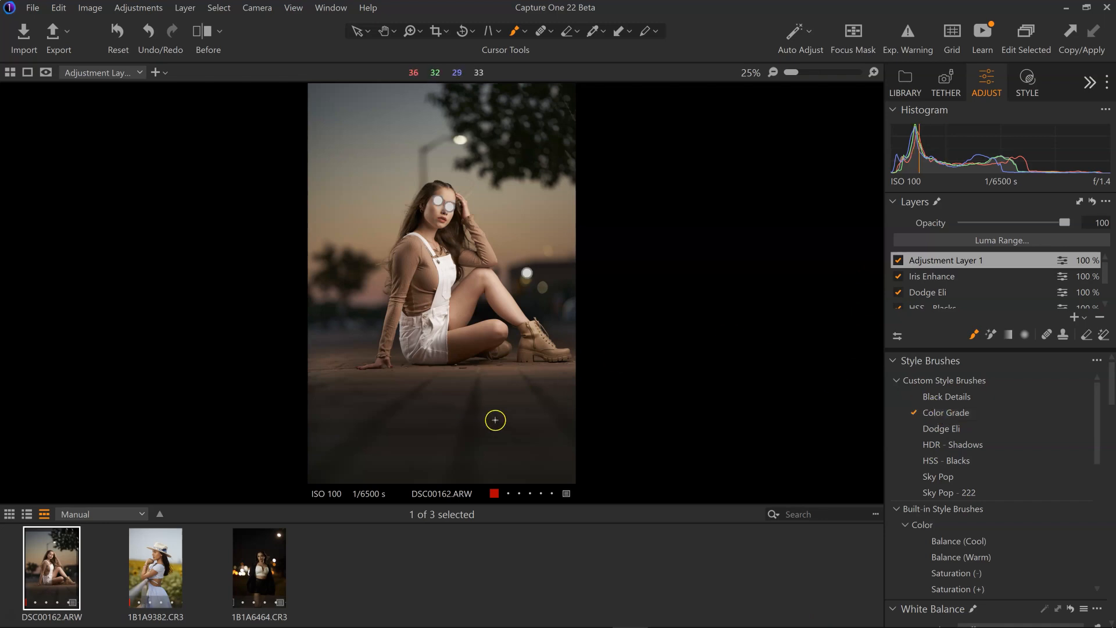
Step: Paint the Color Grade style brush over nearly the whole portrait and check its coverage with the mask overlay
left_click(932, 414)
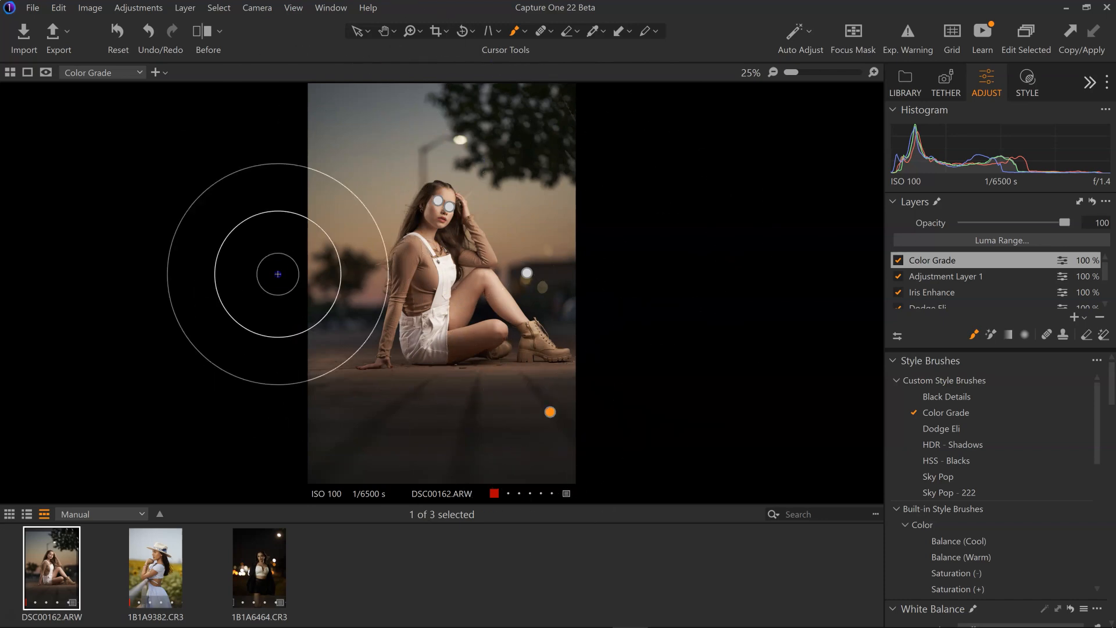
key("m")
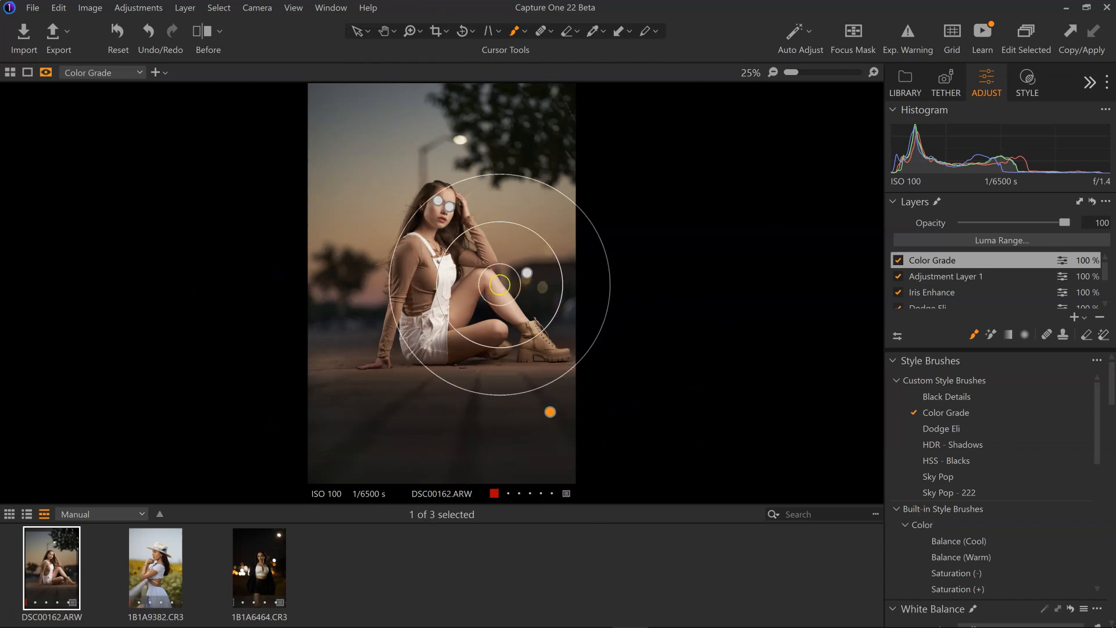
left_click_drag(499, 285, 473, 320)
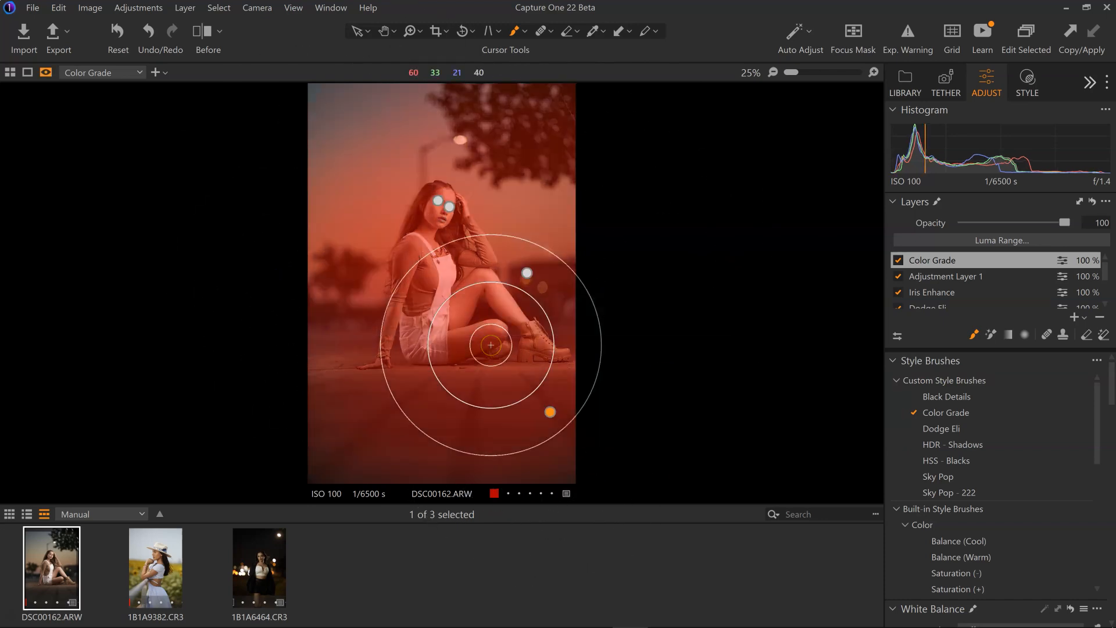
key("m")
key("m")
key("m")
Step: Compare the portrait with and without the Color Grade layer
left_click(899, 260)
left_click(899, 260)
left_click(899, 261)
left_click(899, 260)
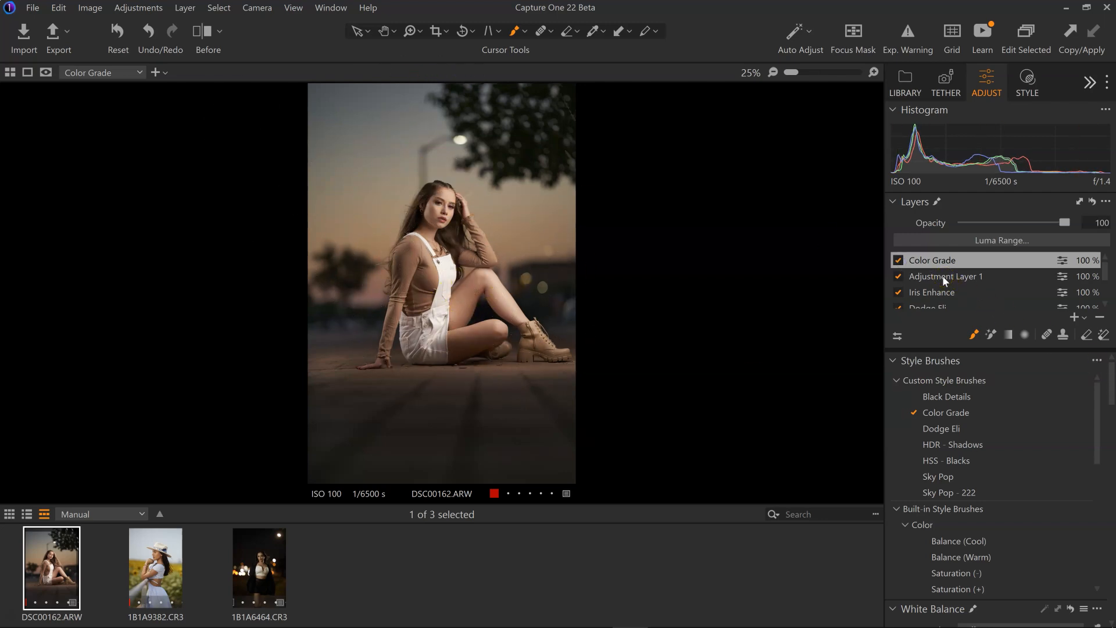
Step: Delete the Color Grade layer and Adjustment Layer 1, and collapse the style brush list
left_click(1099, 318)
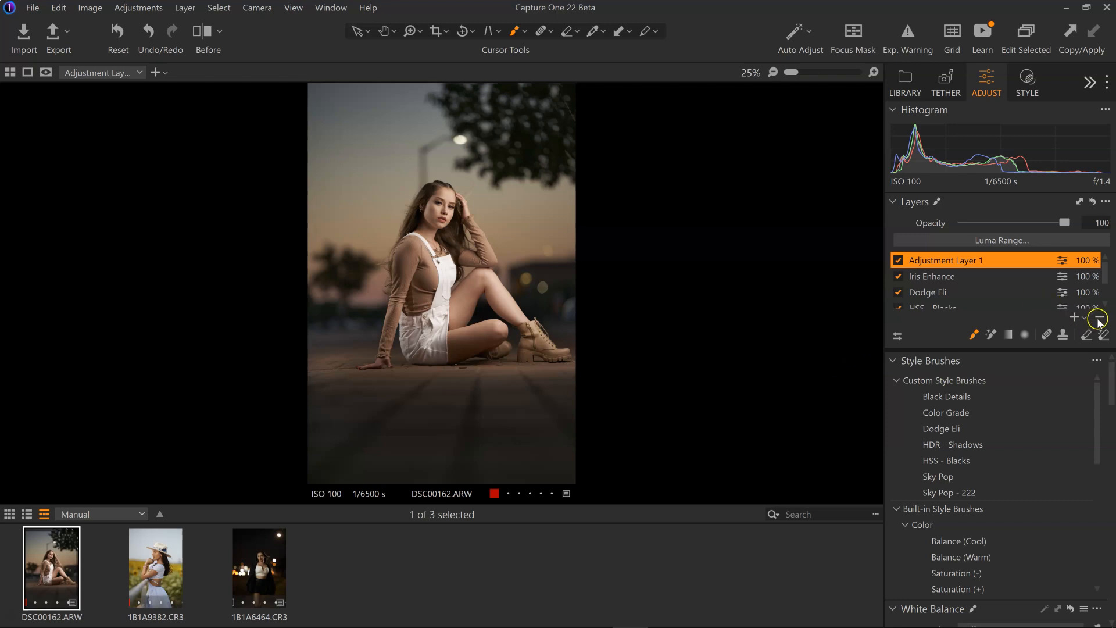
left_click(1099, 317)
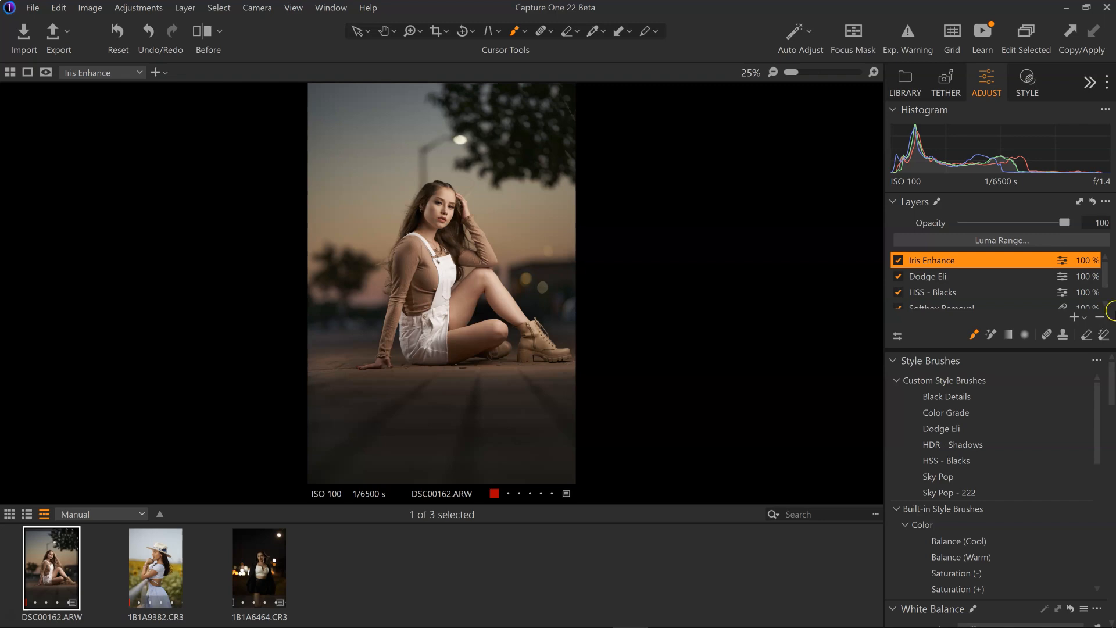
left_click(894, 360)
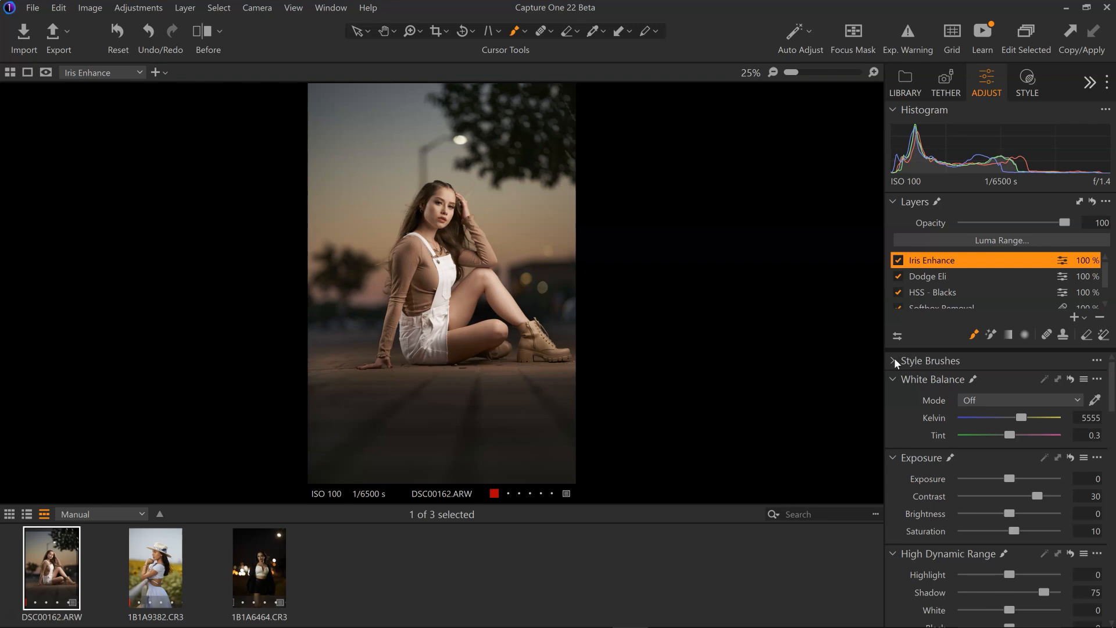
Step: Add a new filled adjustment layer above Iris Enhance, with Saturation 18 and white balance Kelvin 5305
left_click(1084, 318)
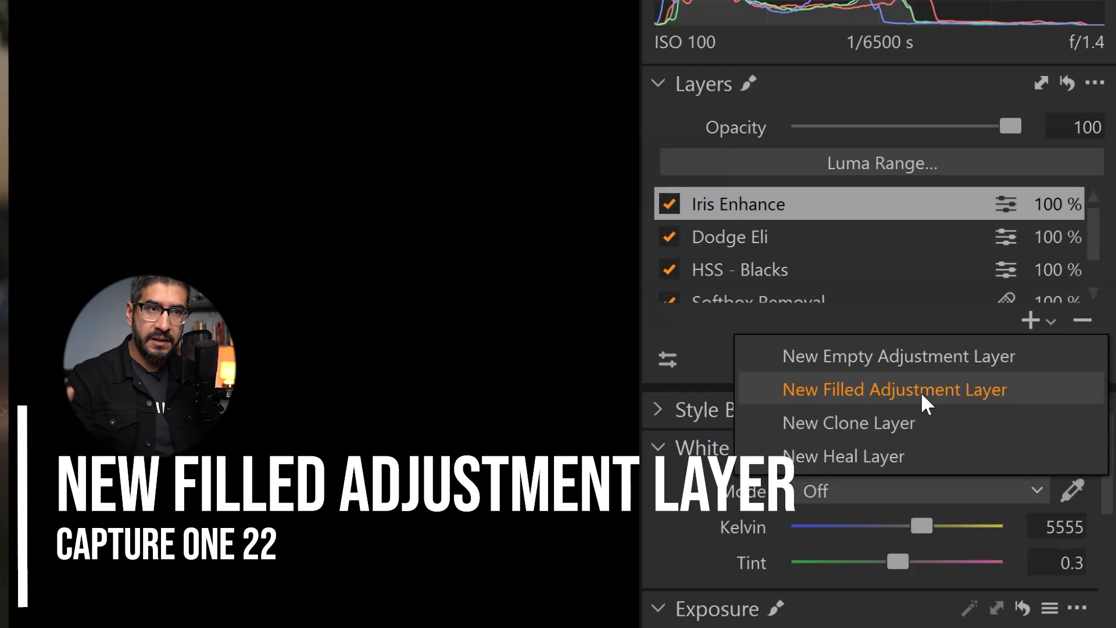
left_click(920, 392)
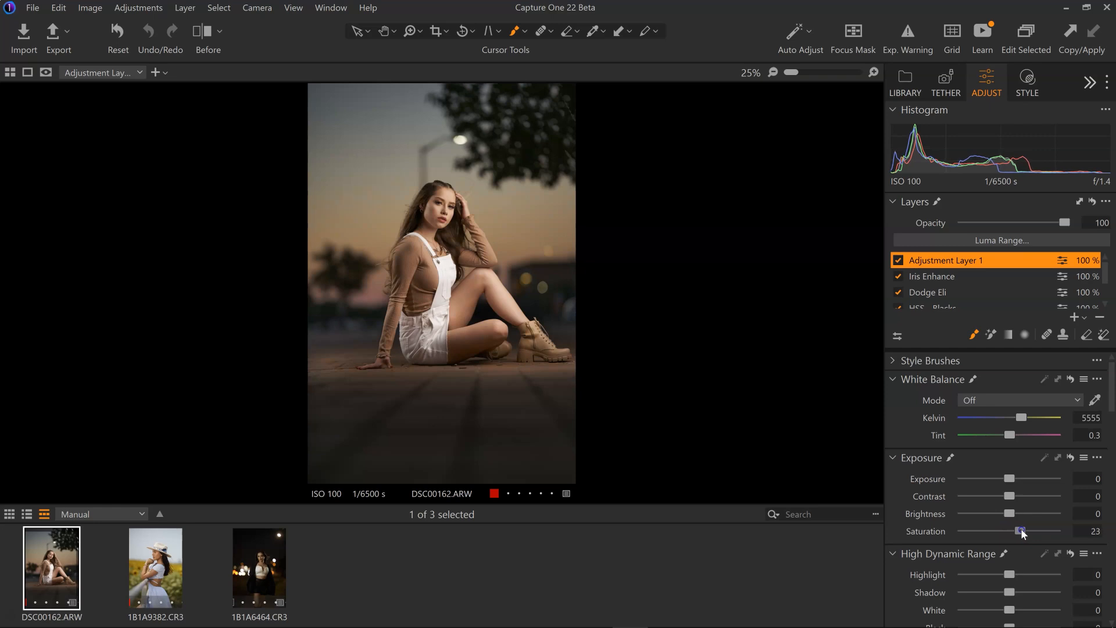
left_click_drag(1020, 529, 1019, 530)
left_click_drag(1021, 418, 1018, 416)
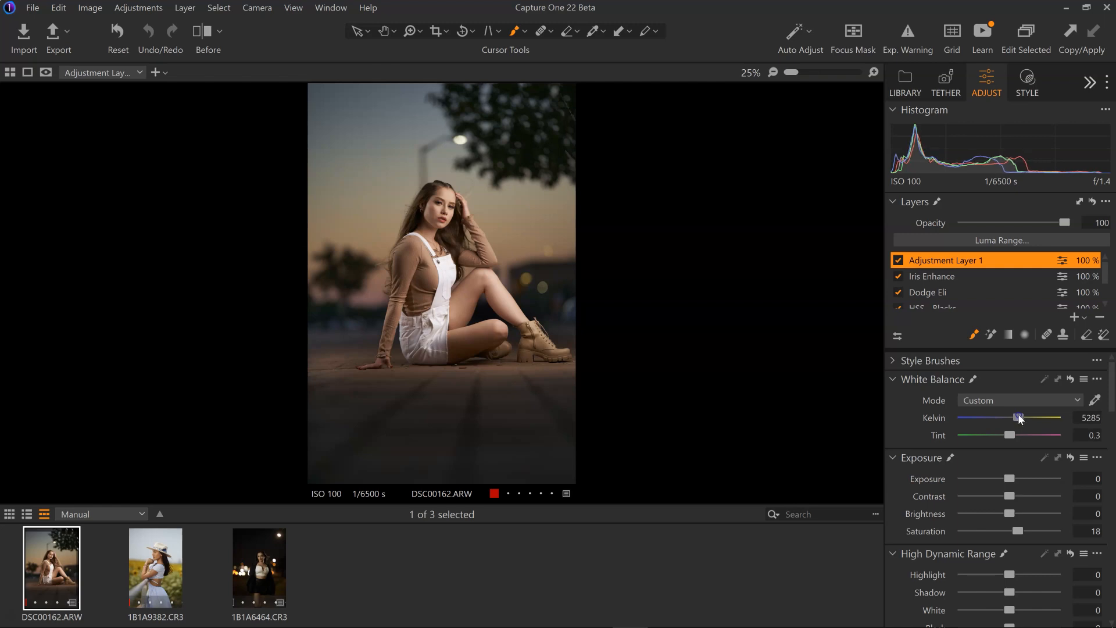
key("ctrl+z")
left_click(1087, 418)
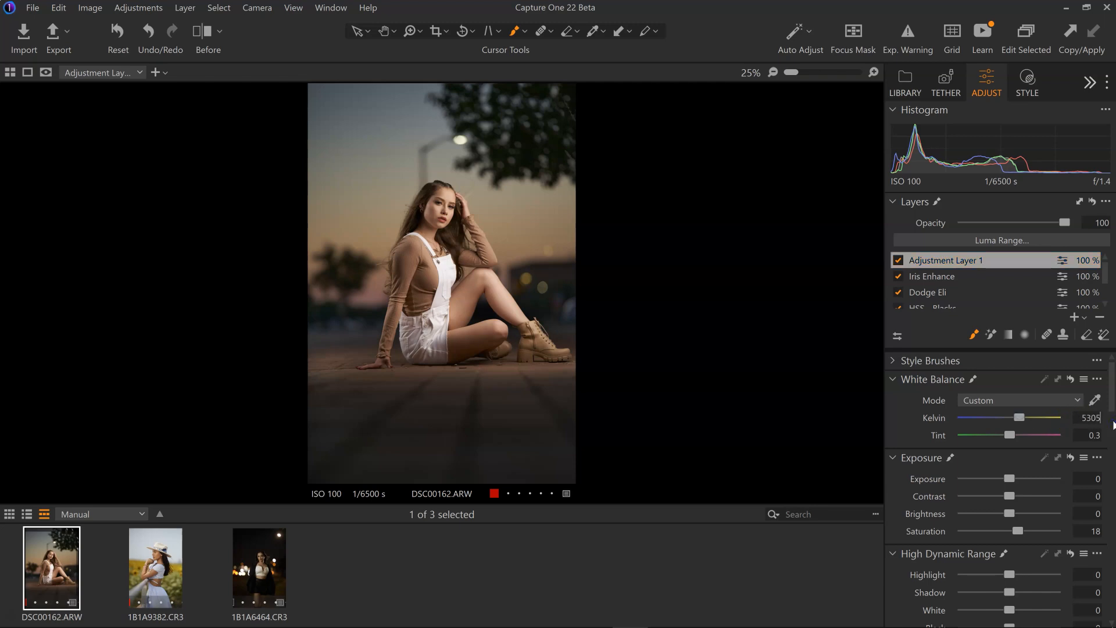
Step: Compare the portrait with and without the filled adjustment layer, both in full and close up on the woman
left_click(899, 260)
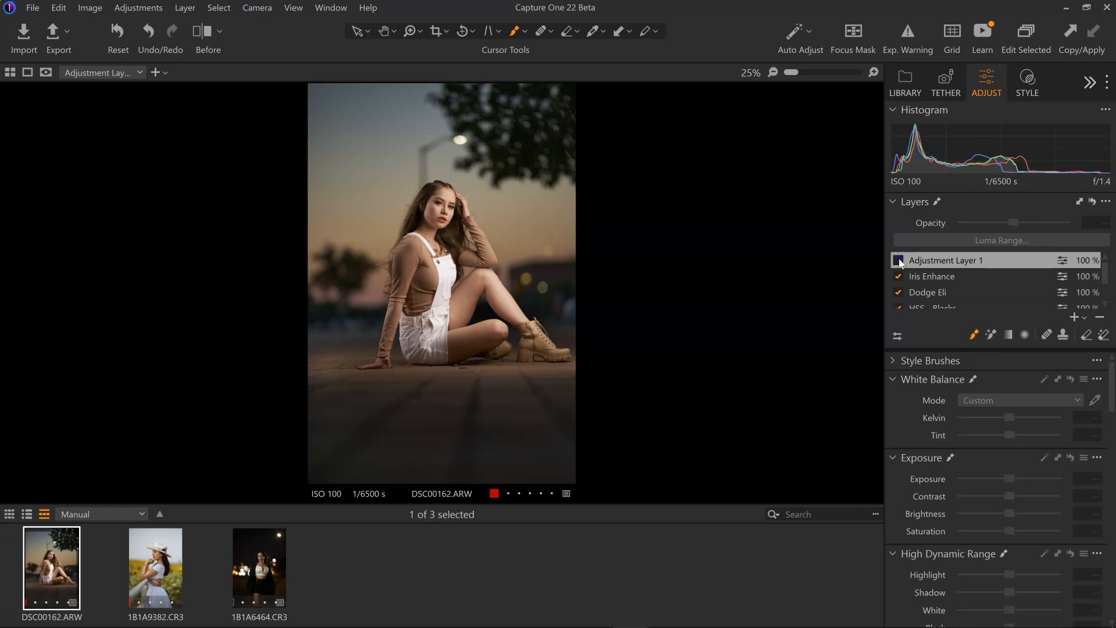
left_click(898, 261)
key("z")
left_click(454, 215)
left_click(479, 308)
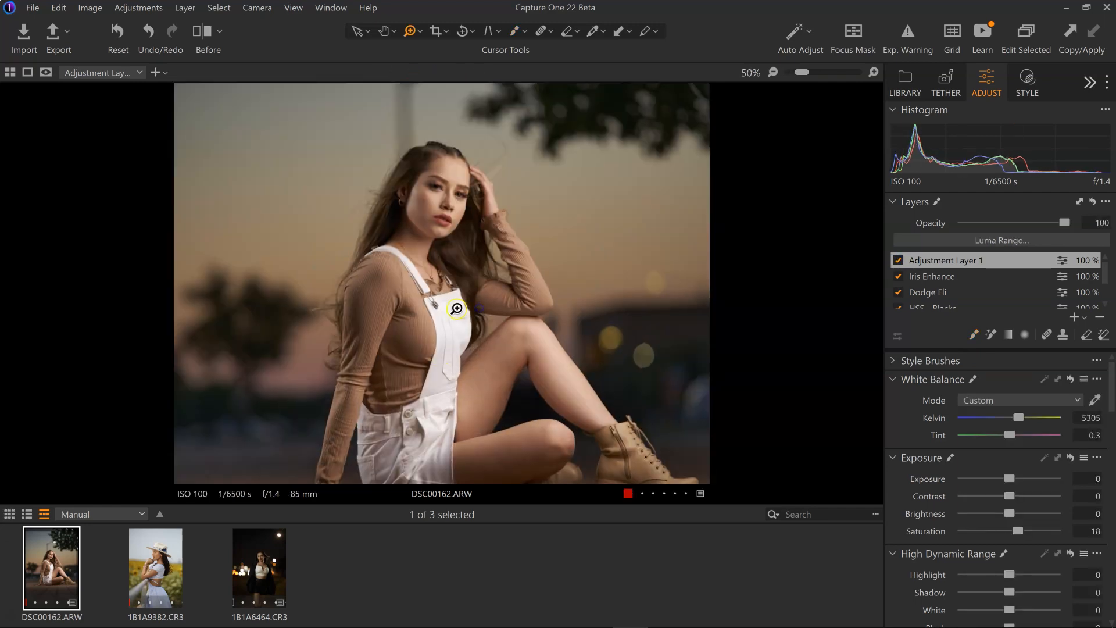
left_click(898, 260)
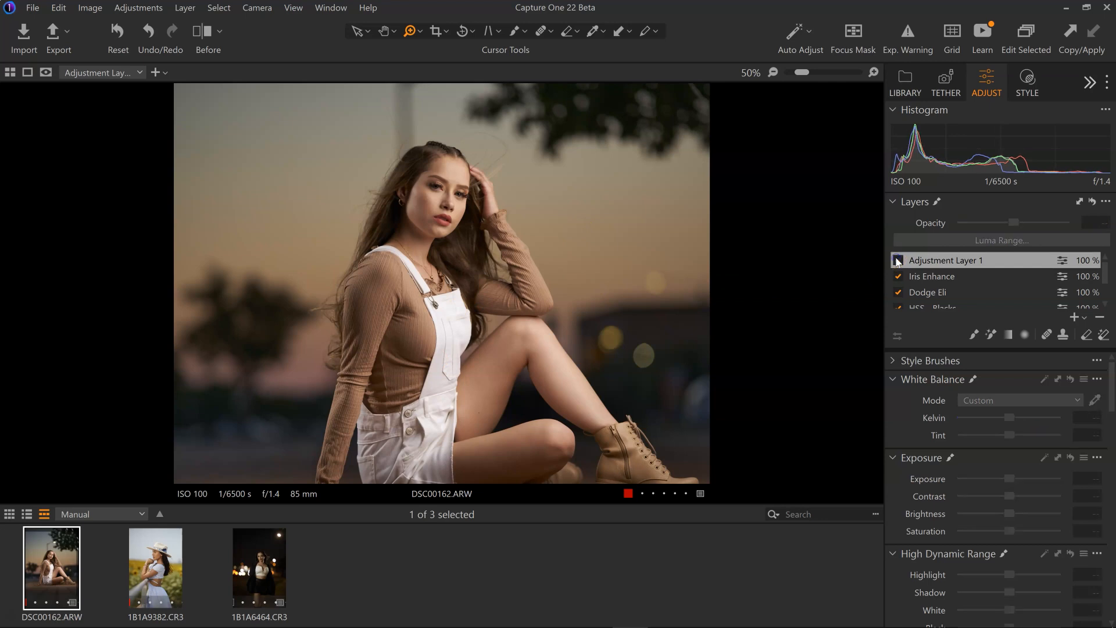
left_click(898, 261)
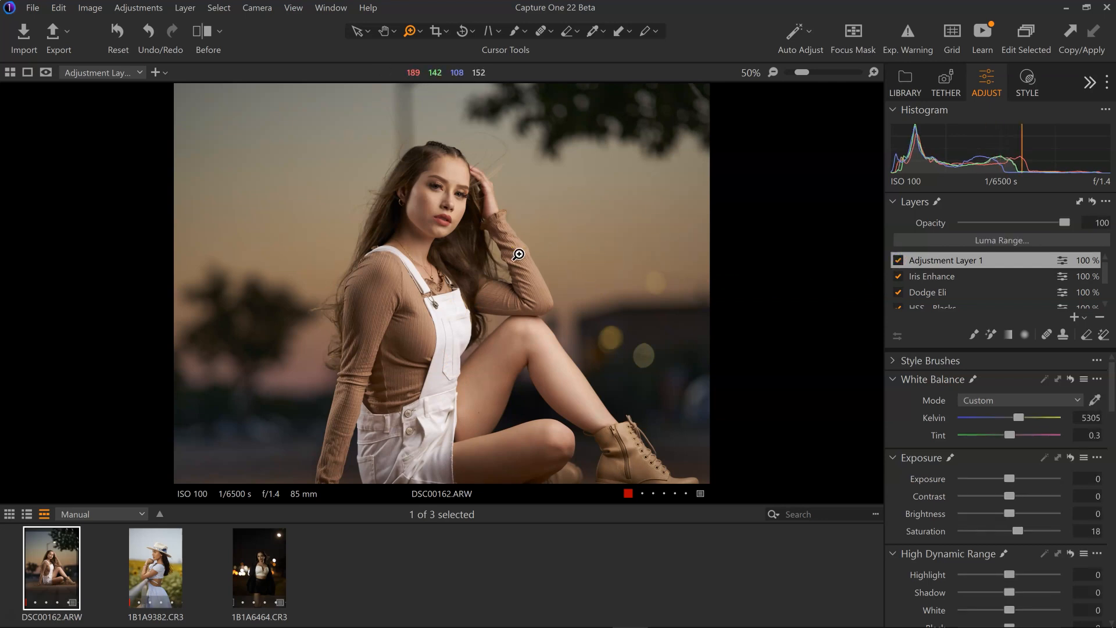
left_click(582, 273)
left_click_drag(589, 285, 596, 312)
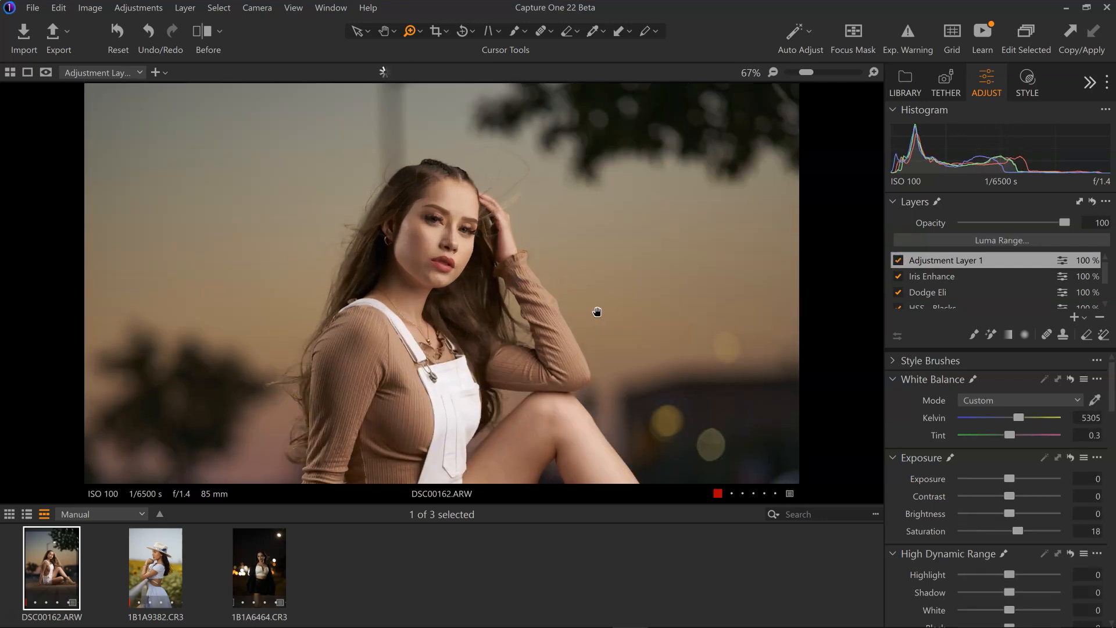
left_click(899, 261)
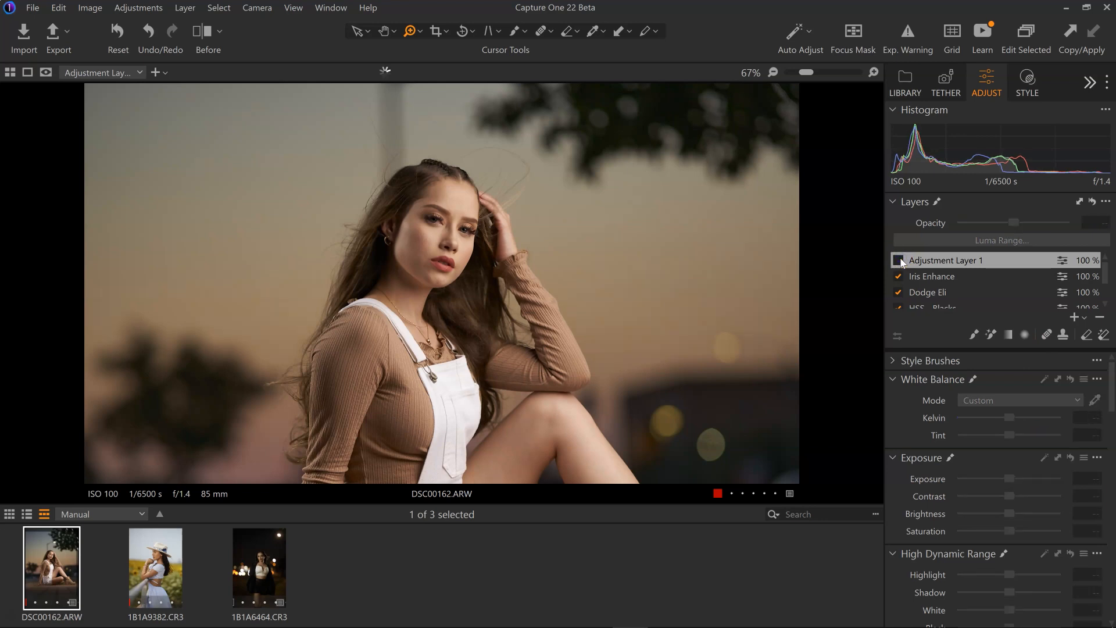
left_click(899, 261)
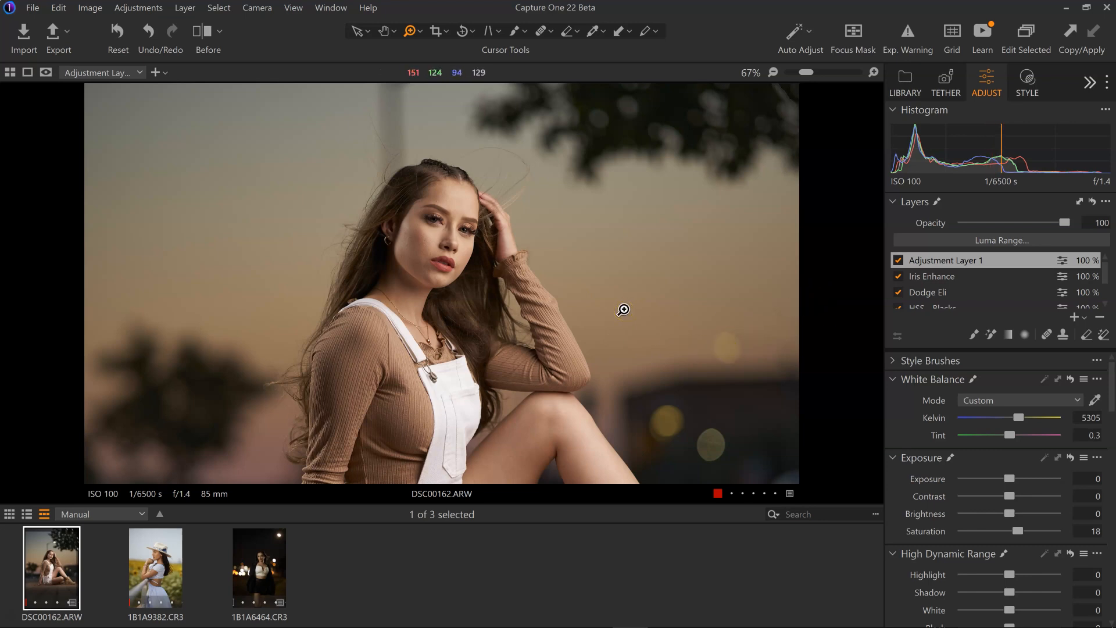
Step: Rename the filled adjustment layer as Color 1
key("ctrl+0")
double_click(939, 260)
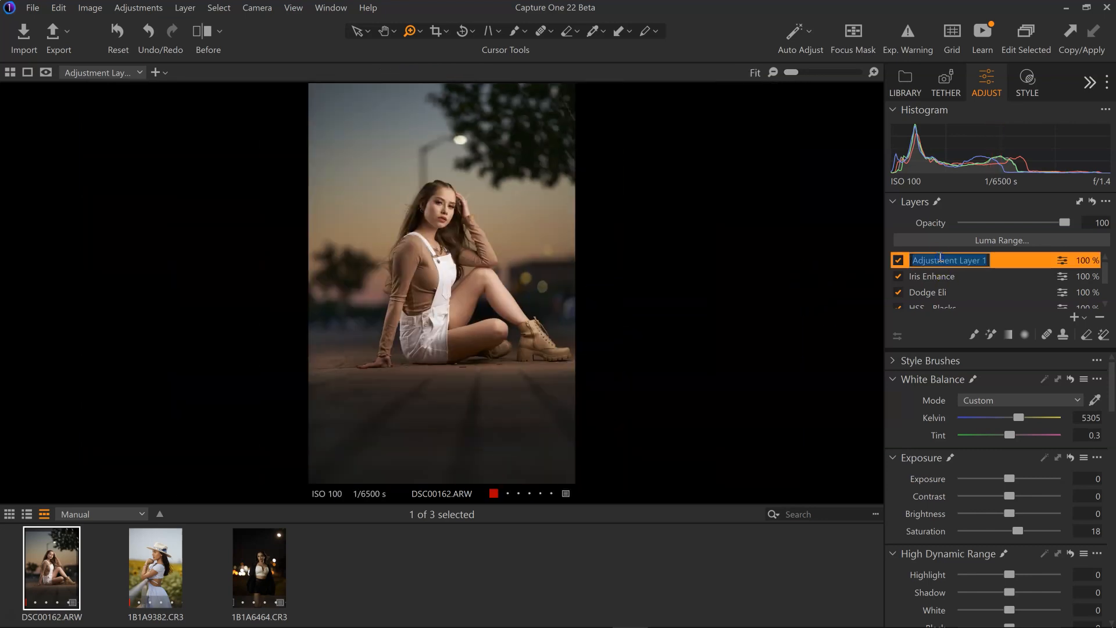
type("Color")
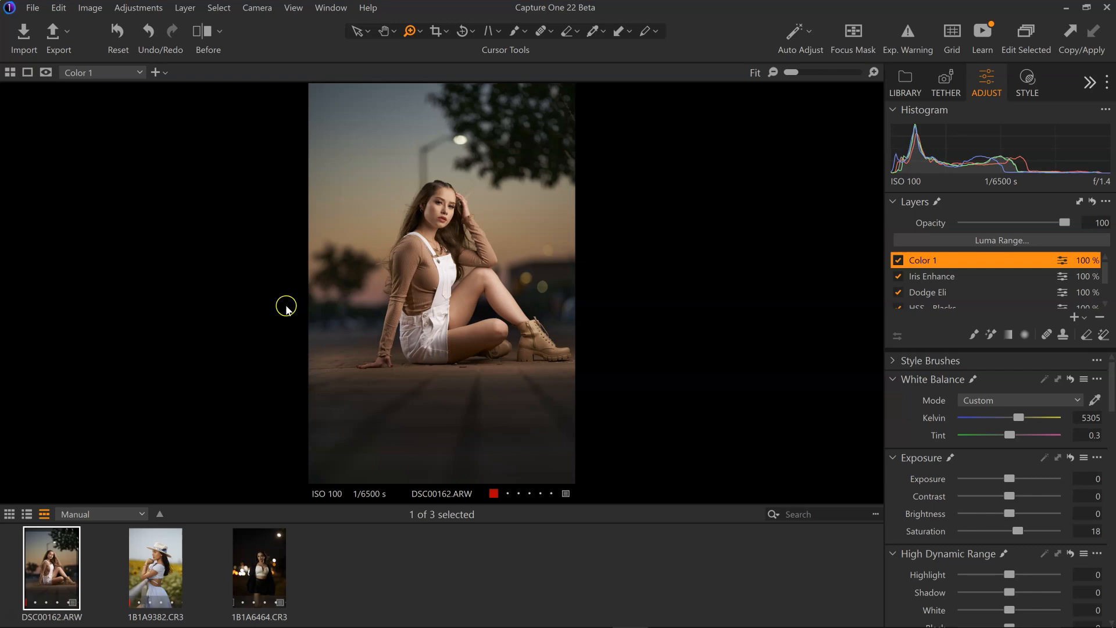
Step: Add a new empty adjustment layer above Color 1 and set its Kelvin to 5305 and Saturation to 40
left_click(1084, 318)
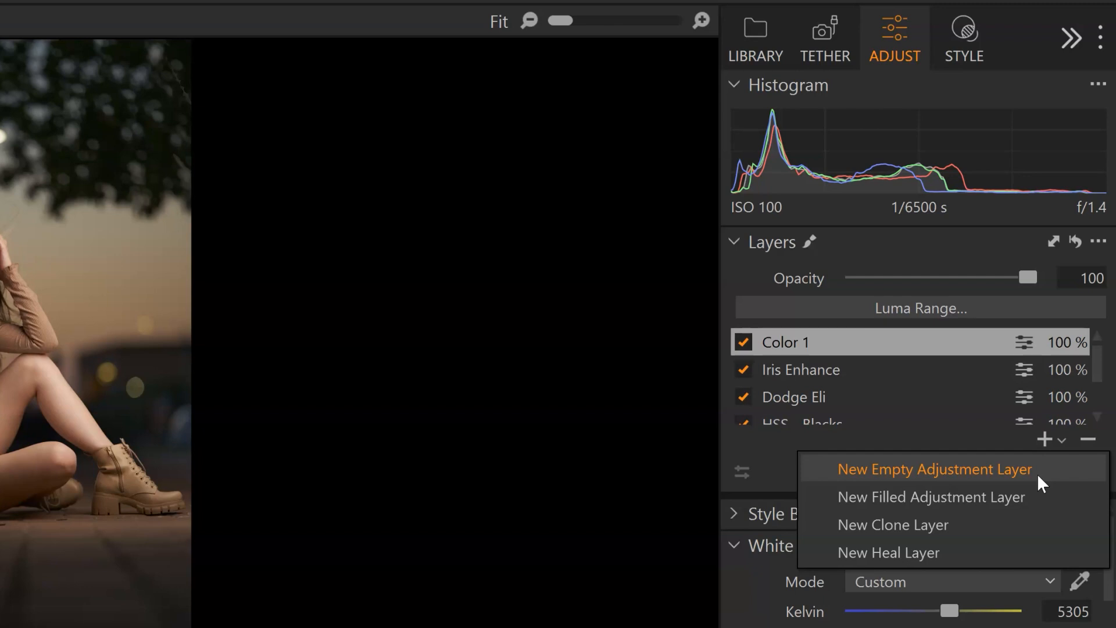
left_click(1038, 476)
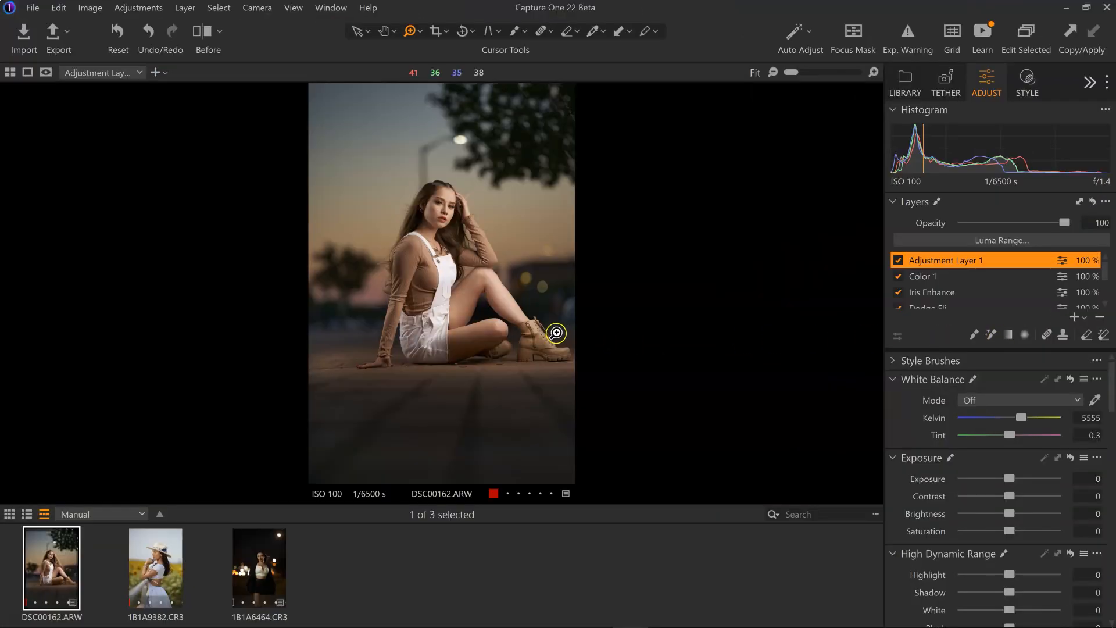
left_click(1007, 443)
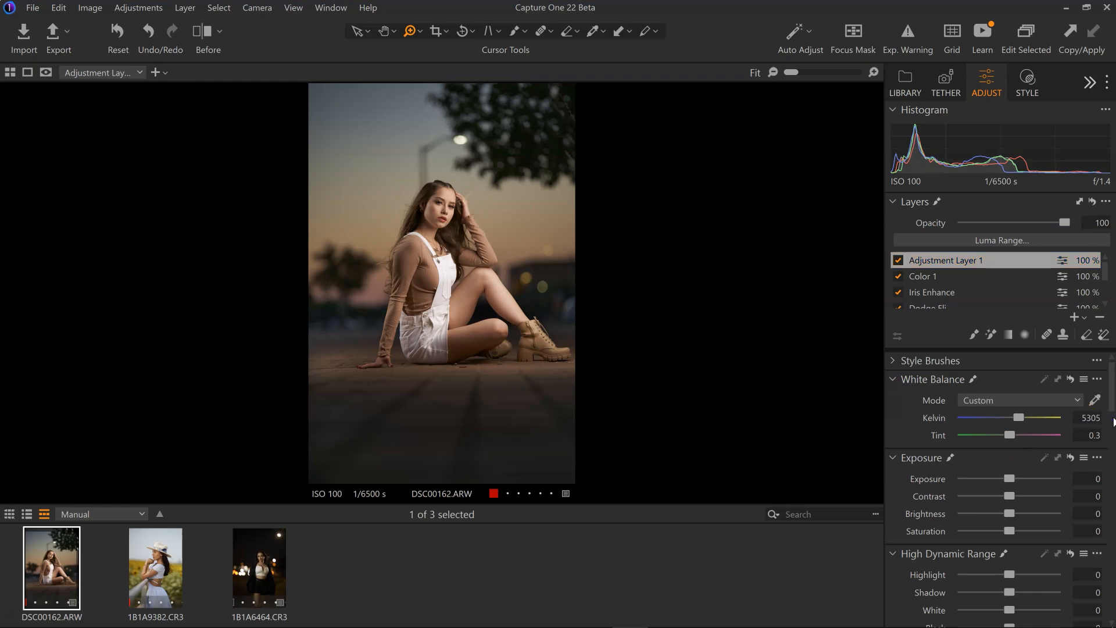
left_click(1102, 531)
Step: Brush the new layer's mask over the sky and trees behind the woman, with the mask overlay shown
key("b")
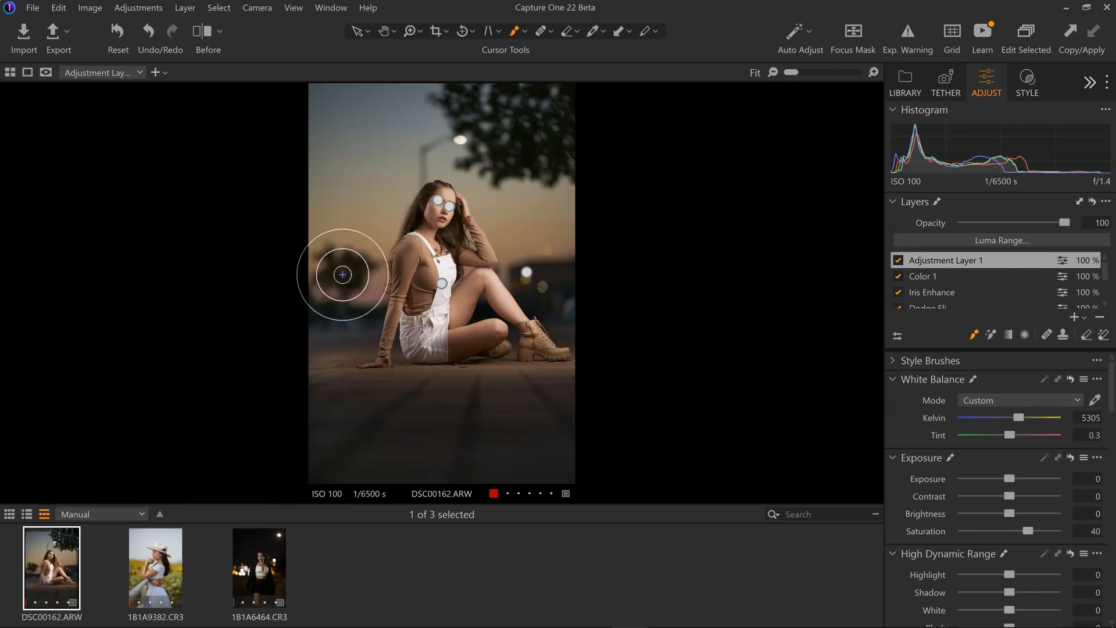
mouse_move(348, 250)
left_mouse_down()
mouse_move(396, 219)
mouse_move(388, 196)
mouse_move(571, 217)
mouse_move(582, 230)
mouse_move(521, 201)
left_mouse_up()
right_click(522, 202)
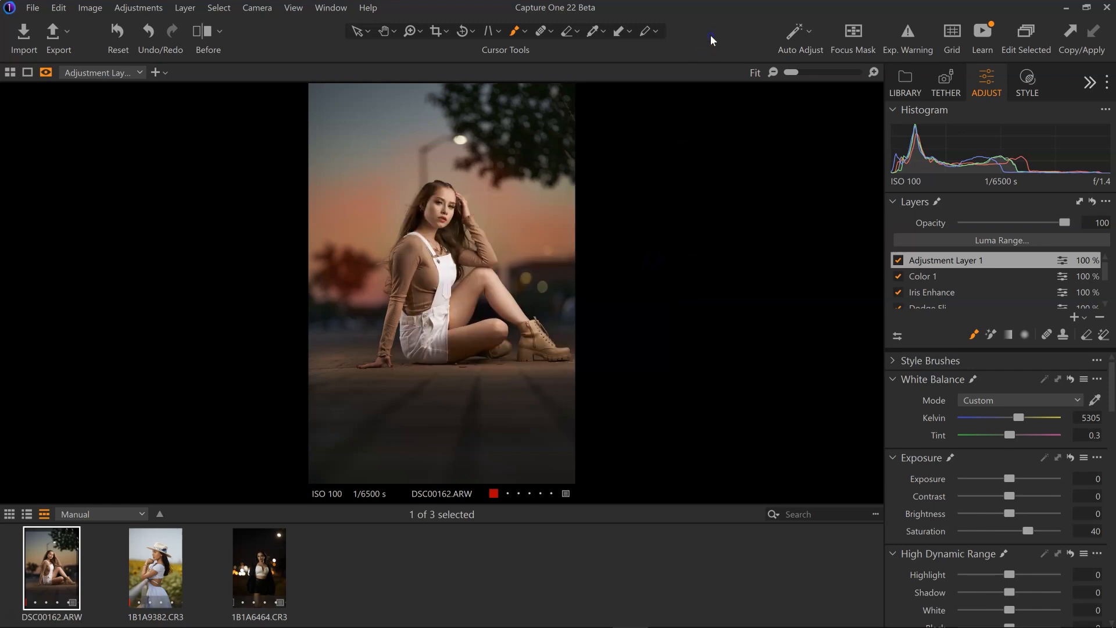
mouse_move(554, 224)
left_mouse_down()
mouse_move(567, 191)
mouse_move(540, 188)
mouse_move(555, 220)
mouse_move(515, 244)
mouse_move(466, 181)
mouse_move(499, 190)
mouse_move(565, 126)
mouse_move(529, 93)
mouse_move(500, 130)
mouse_move(574, 92)
mouse_move(518, 125)
mouse_move(505, 152)
mouse_move(416, 154)
mouse_move(428, 155)
mouse_move(462, 91)
mouse_move(493, 79)
mouse_move(323, 97)
mouse_move(317, 158)
mouse_move(415, 108)
mouse_move(382, 171)
mouse_move(384, 182)
mouse_move(396, 175)
mouse_move(354, 212)
mouse_move(334, 156)
mouse_move(315, 283)
mouse_move(364, 284)
mouse_move(393, 176)
mouse_move(436, 123)
mouse_move(504, 107)
mouse_move(574, 98)
mouse_move(579, 225)
left_mouse_up()
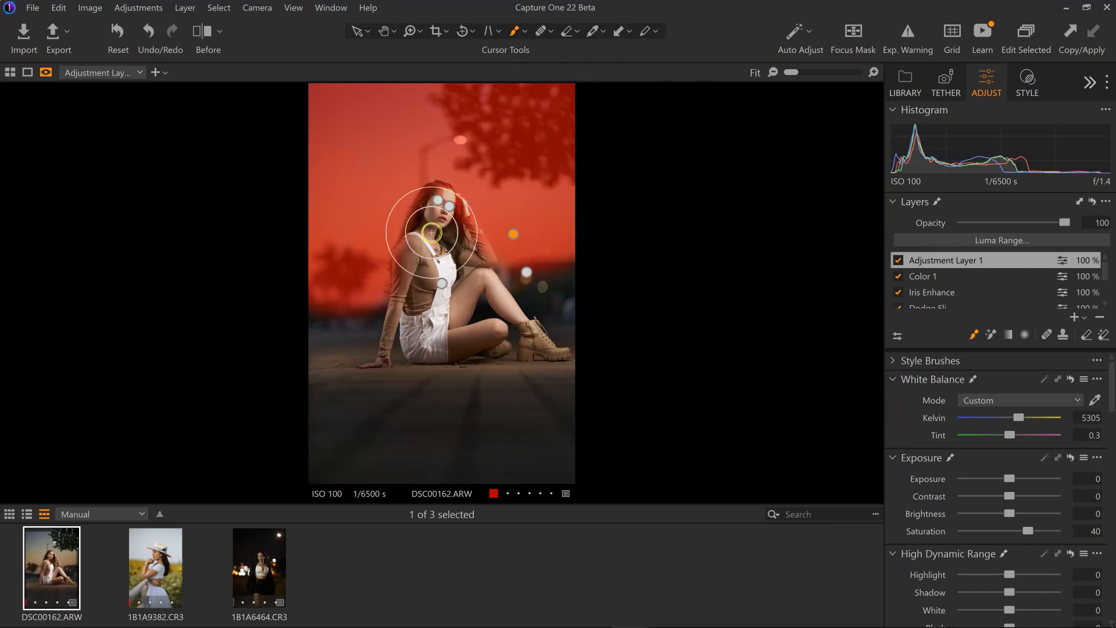
key("z")
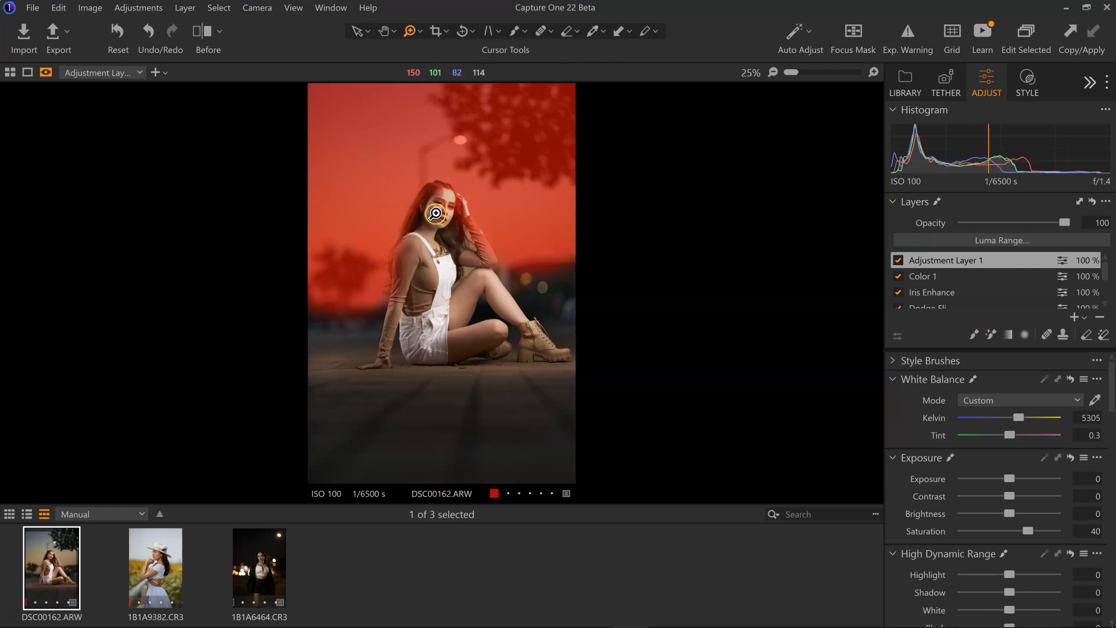
Step: Examine the adjustment brush settings over the portrait, including the Auto Mask option
left_click(435, 214)
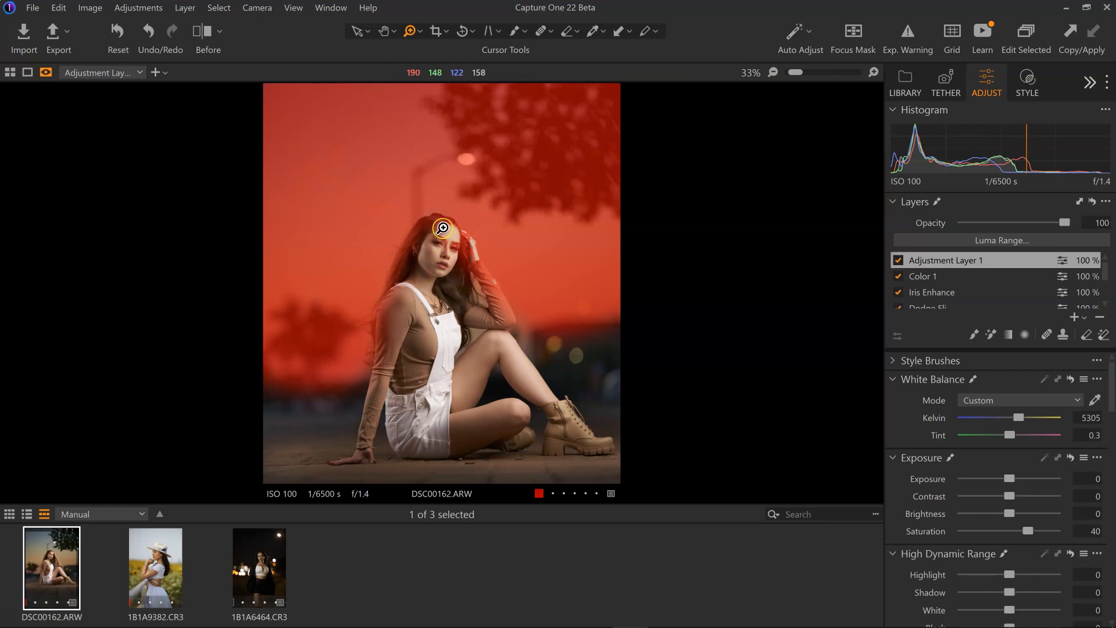
key("b")
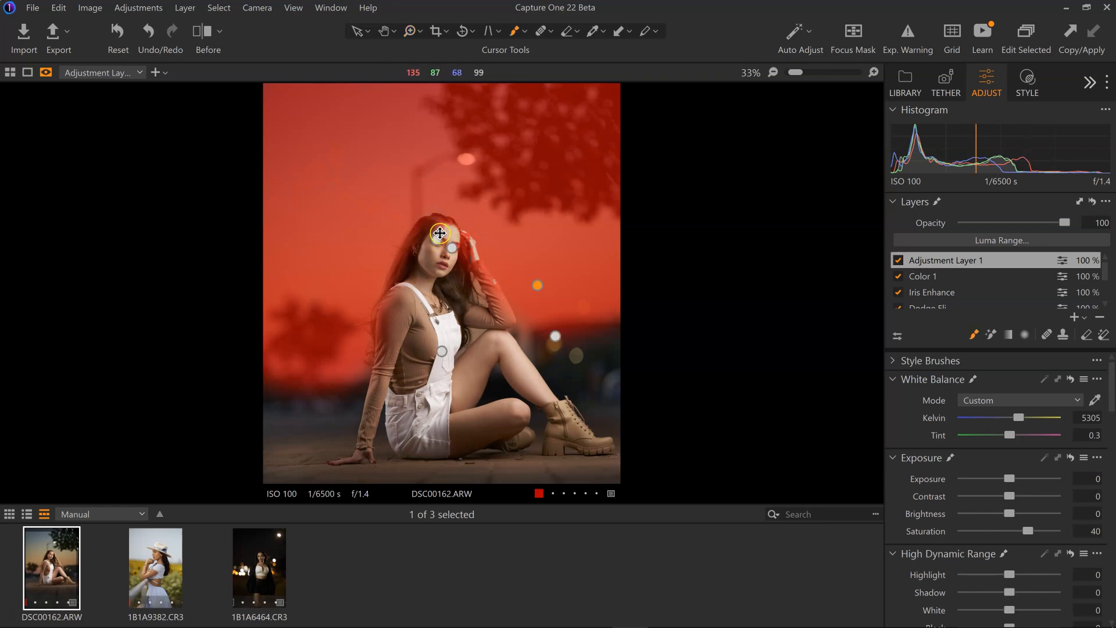
right_click(428, 352)
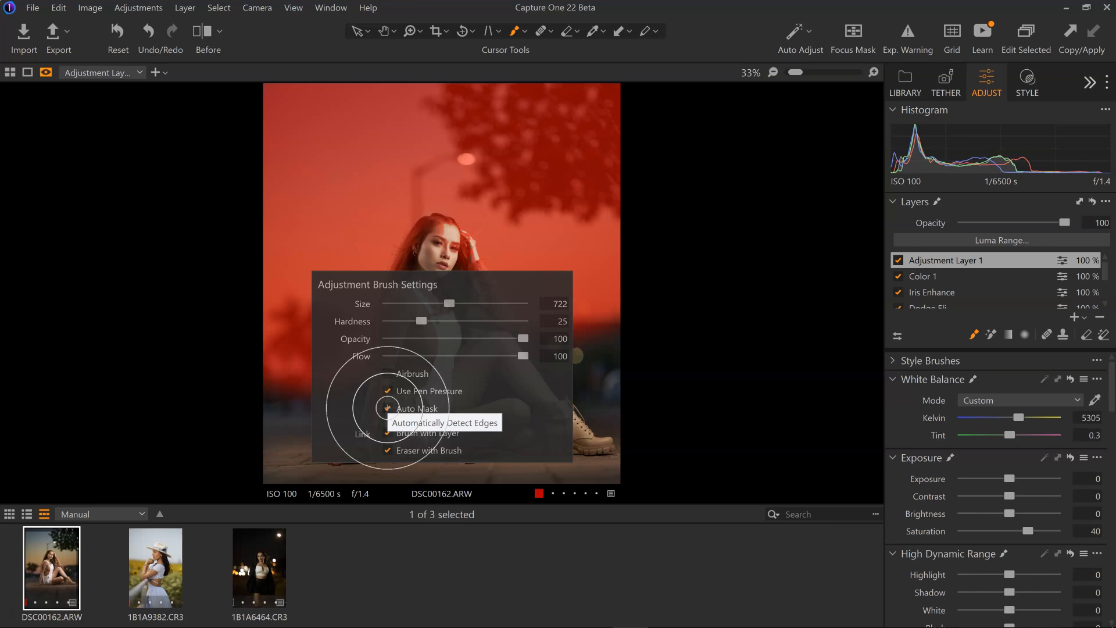
Step: Erase the mask spill from the woman's hair, face and arms with a smaller eraser, and hide the mask overlay
key("e")
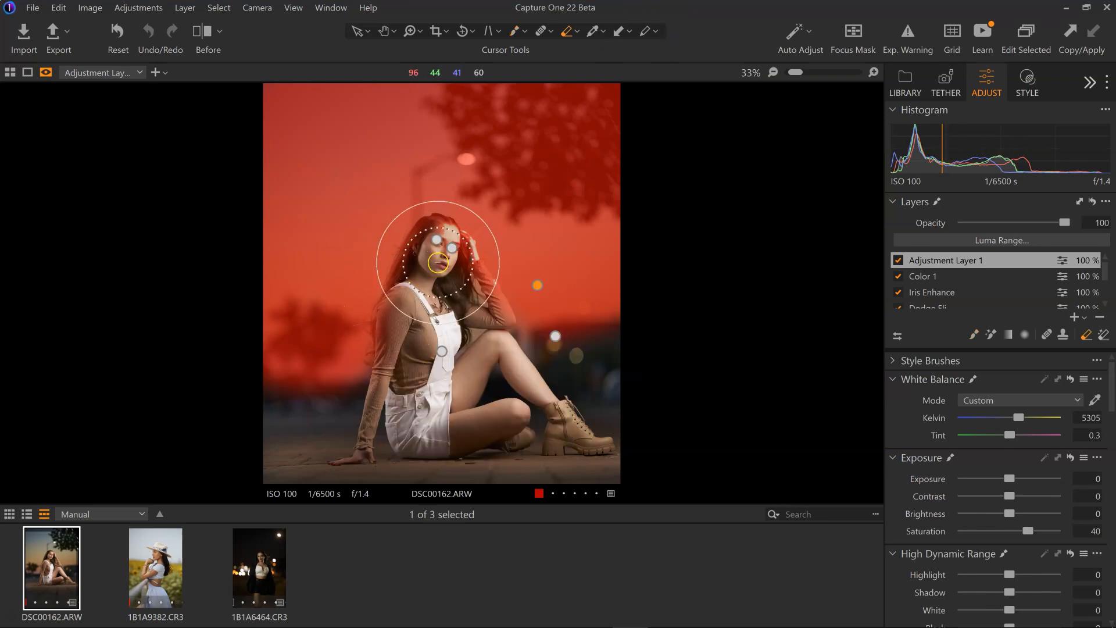
key("bracketleft")
key("bracketleft")
key("bracketleft")
key("bracketleft")
key("bracketleft")
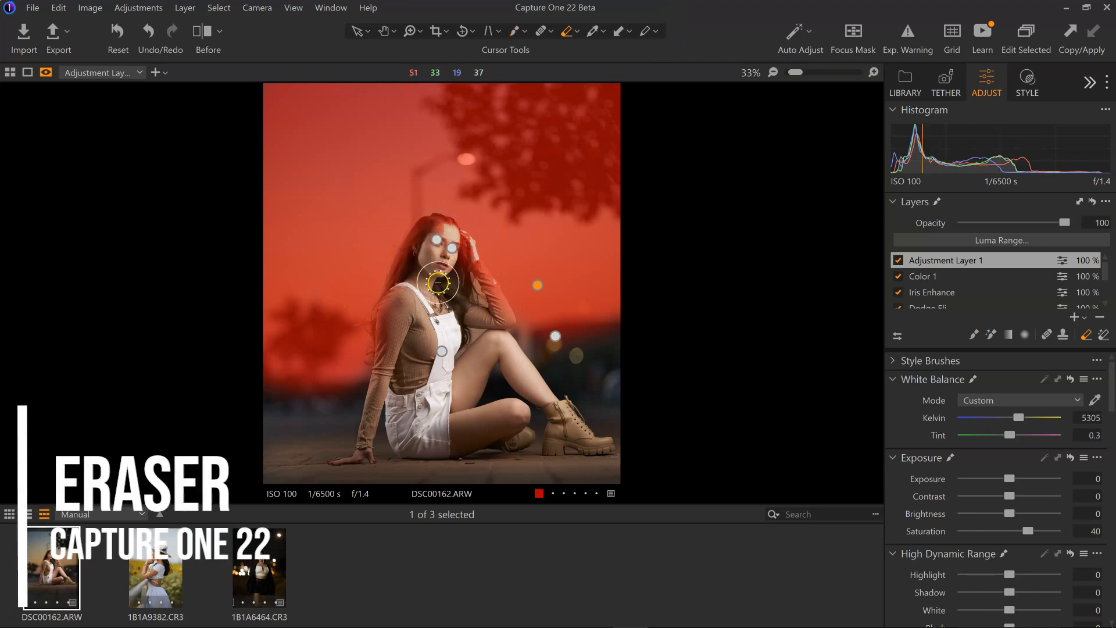
mouse_move(479, 302)
left_mouse_down()
mouse_move(491, 314)
mouse_move(494, 302)
left_mouse_up()
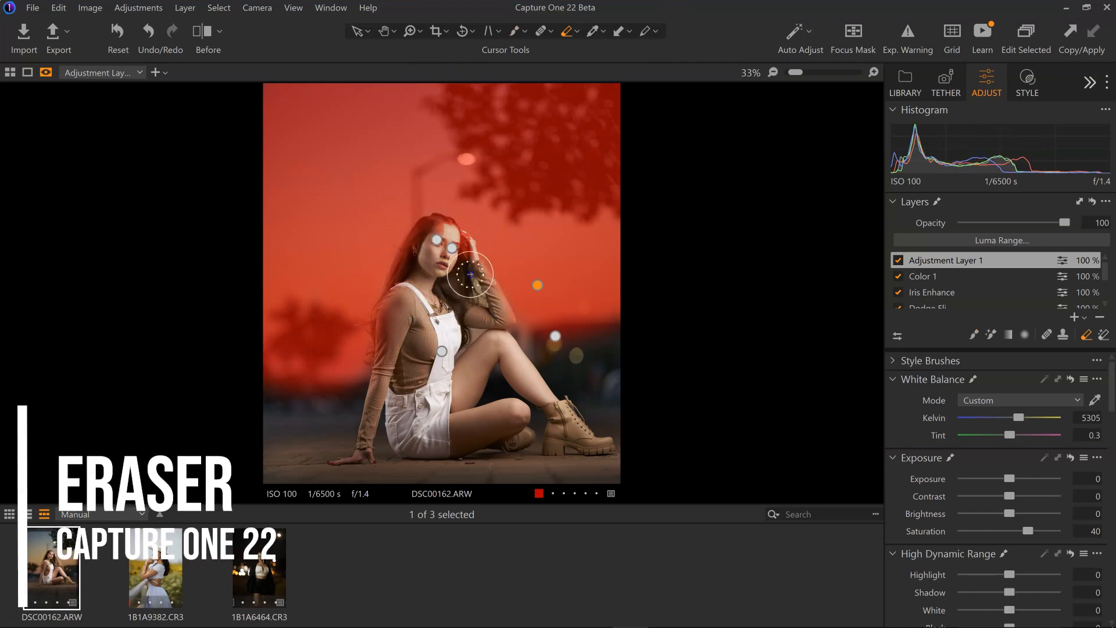
left_click_drag(452, 247, 428, 249)
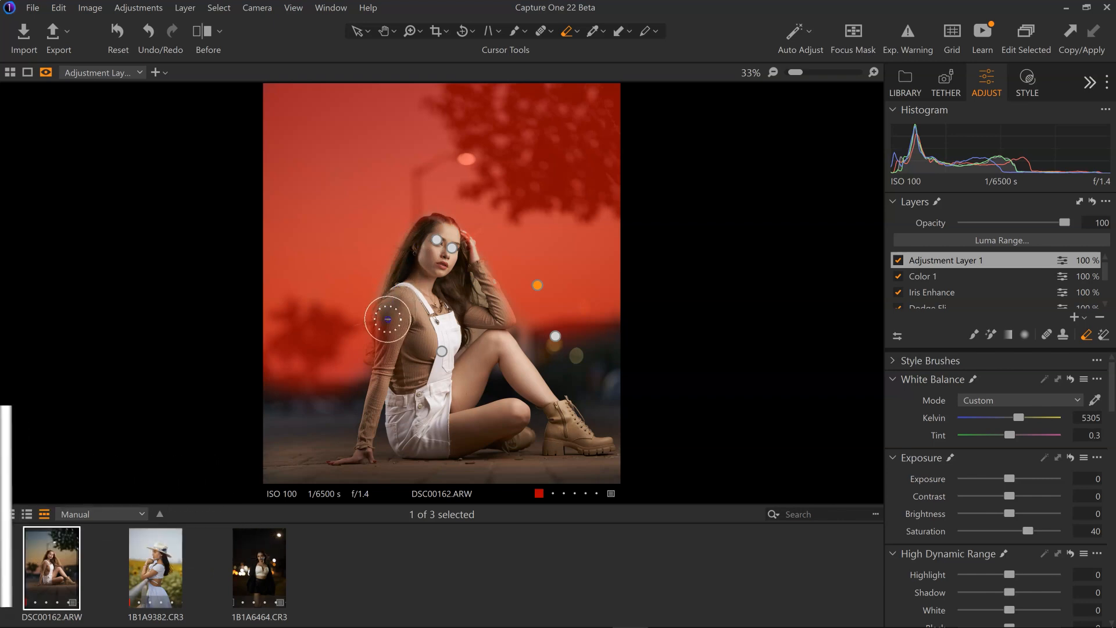
mouse_move(383, 358)
left_mouse_down()
mouse_move(424, 250)
mouse_move(455, 261)
mouse_move(493, 316)
mouse_move(459, 246)
mouse_move(438, 254)
mouse_move(443, 239)
mouse_move(439, 250)
left_mouse_up()
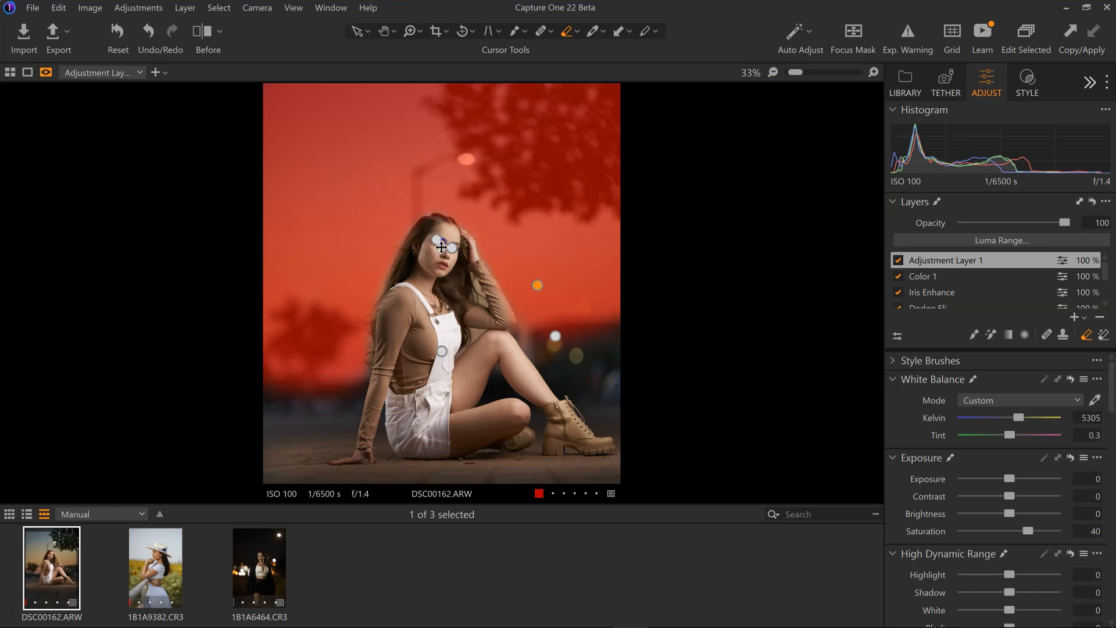
key("ctrl+minus")
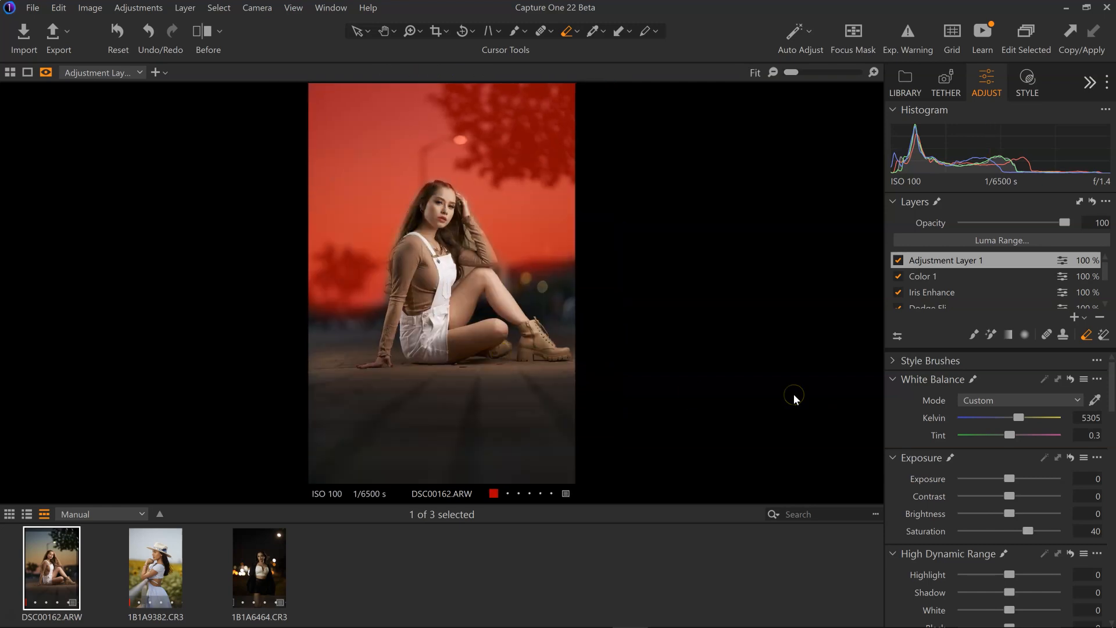
key("m")
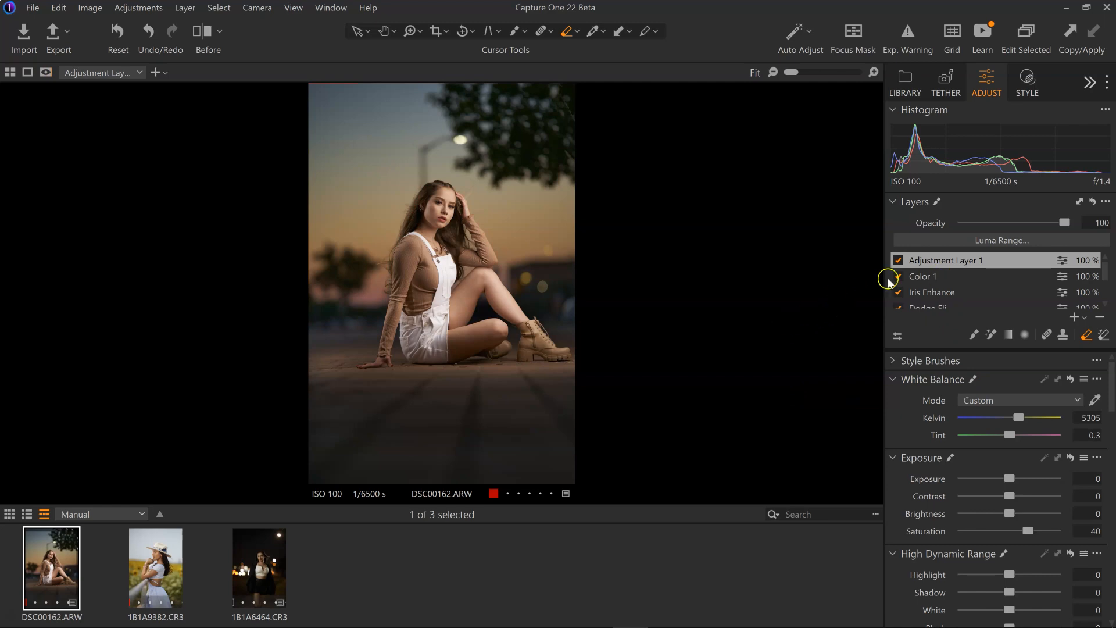
Step: Rename the masked background adjustment layer as Color 2
double_click(922, 261)
type("Co")
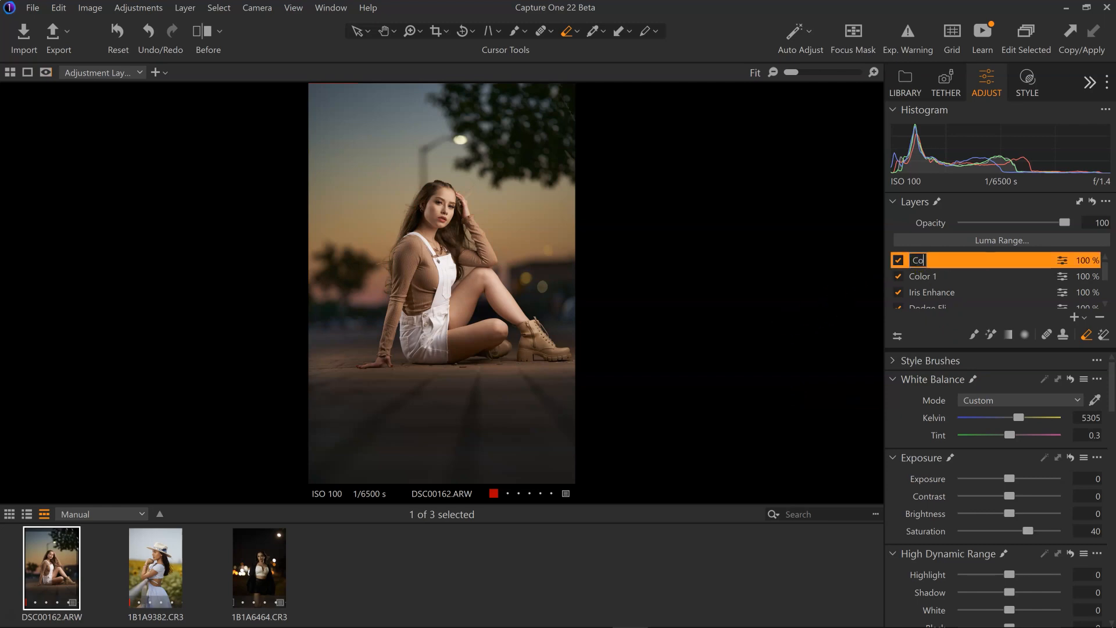
key("Return")
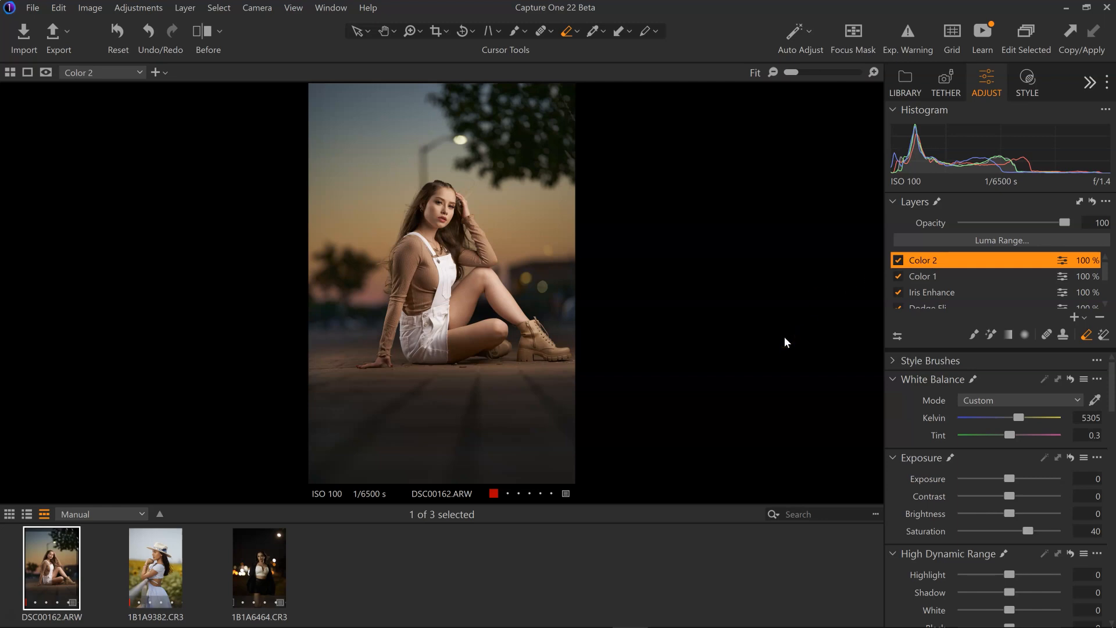
Step: Compare the graded portrait with its unedited version, both in full and zoomed in on the woman
key("y")
key("y")
key("e")
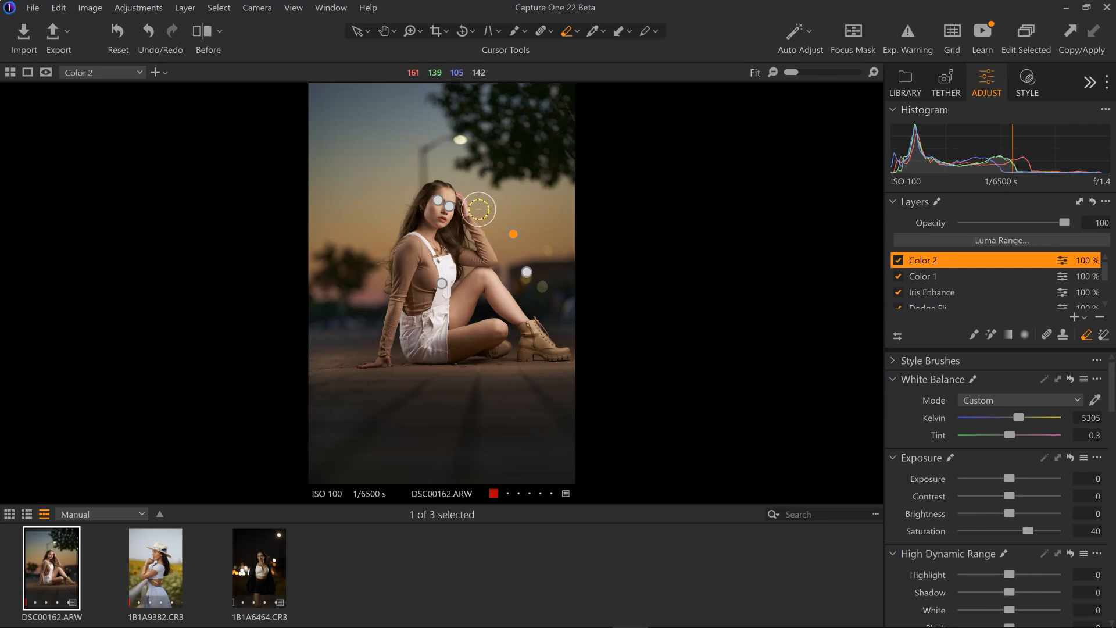
key("z")
left_click(497, 290)
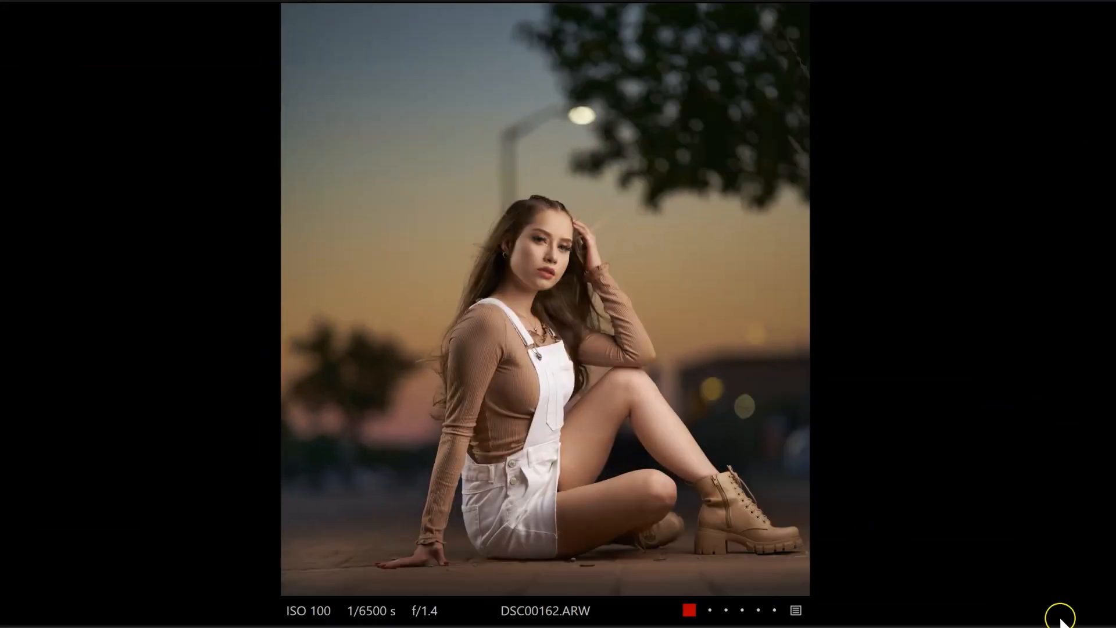
key("y")
key("y")
Step: Compare before and after in a split view, zooming in on the woman and moving the divider across the portrait
key("backslash")
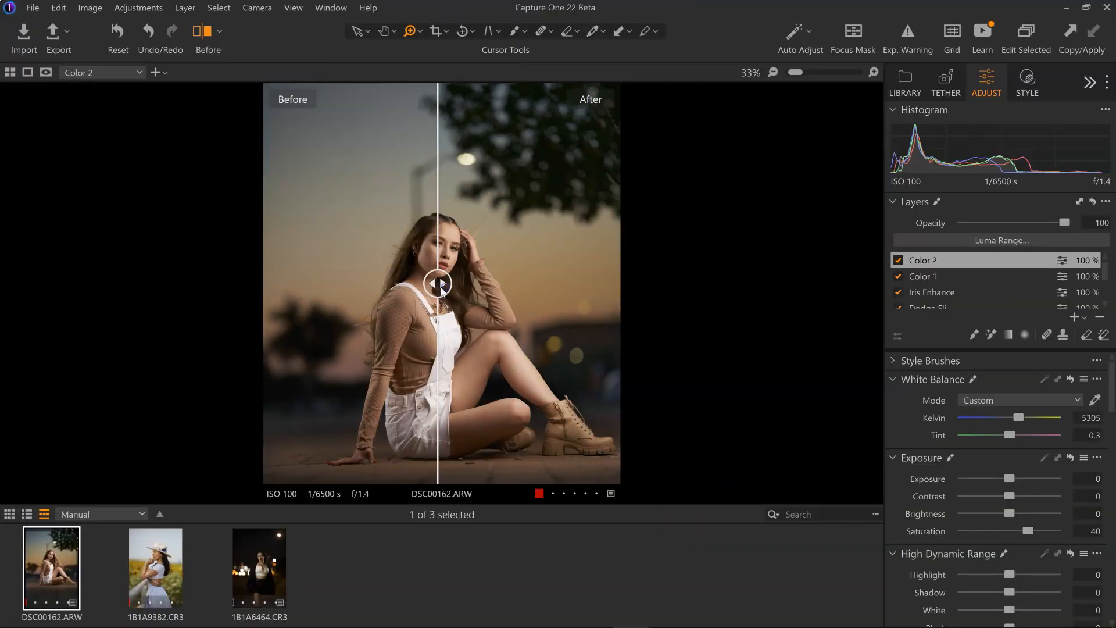
mouse_move(442, 289)
left_mouse_down()
mouse_move(415, 317)
mouse_move(444, 283)
left_mouse_up()
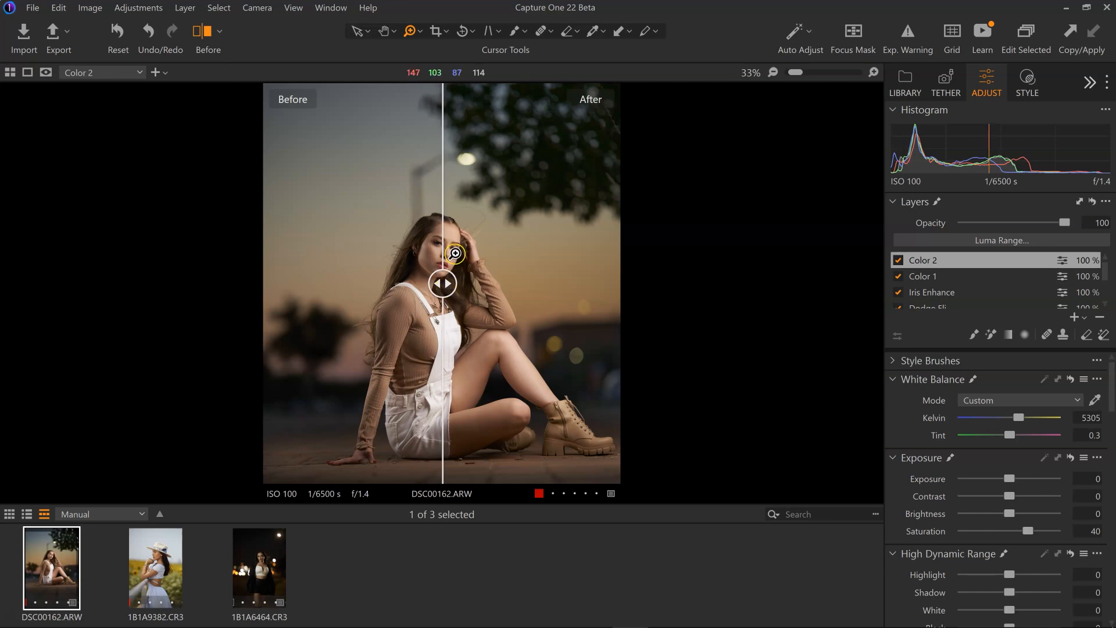
left_click(452, 249)
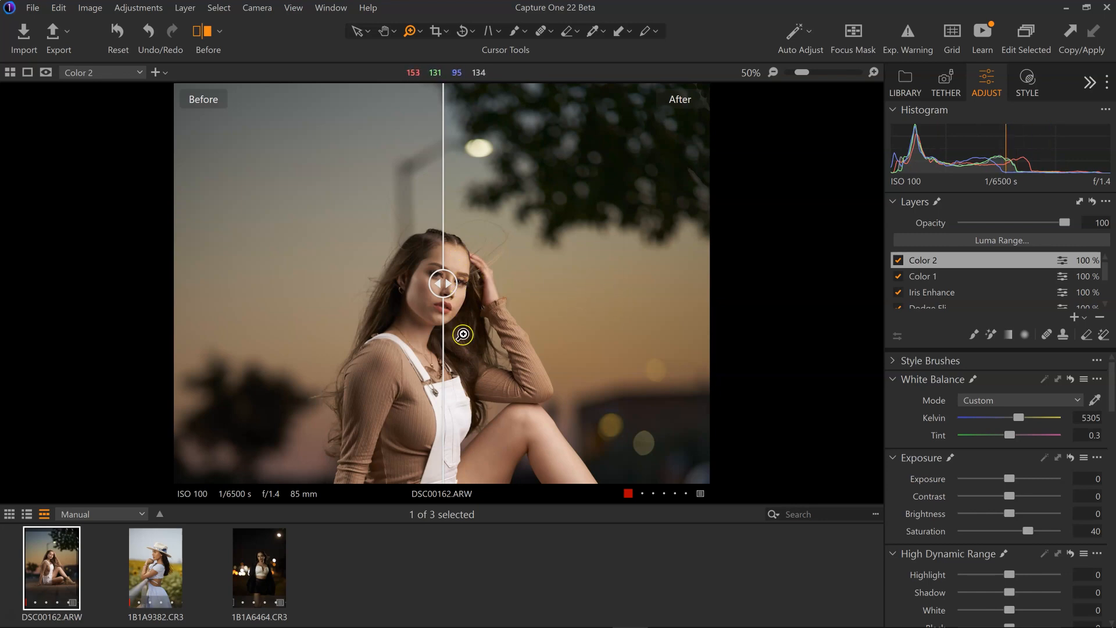
key("ctrl+0")
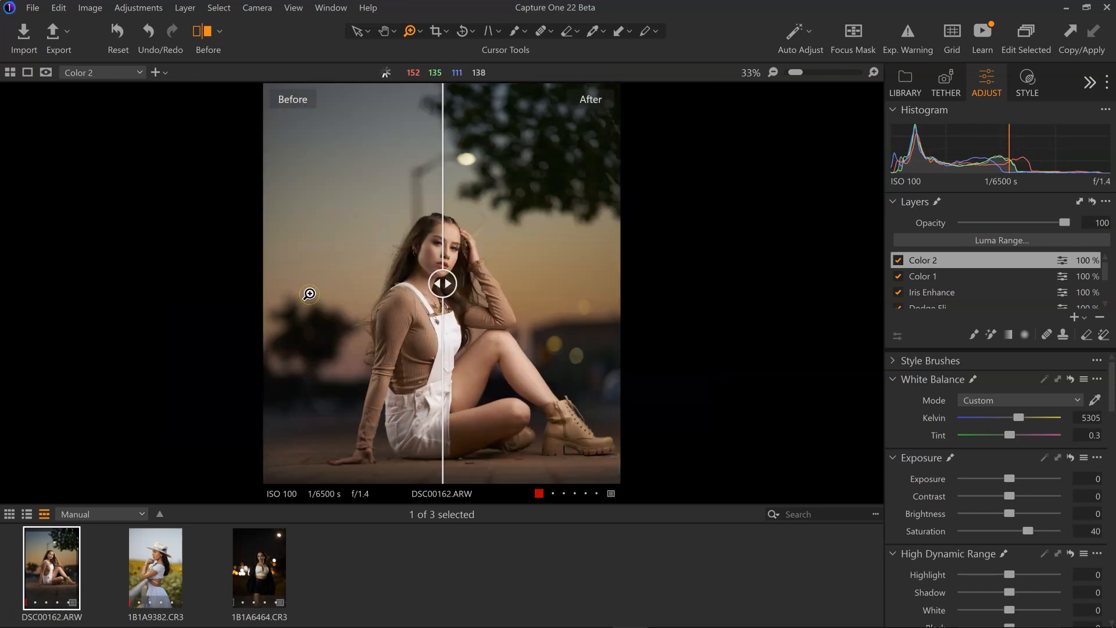
left_click_drag(443, 284, 281, 259)
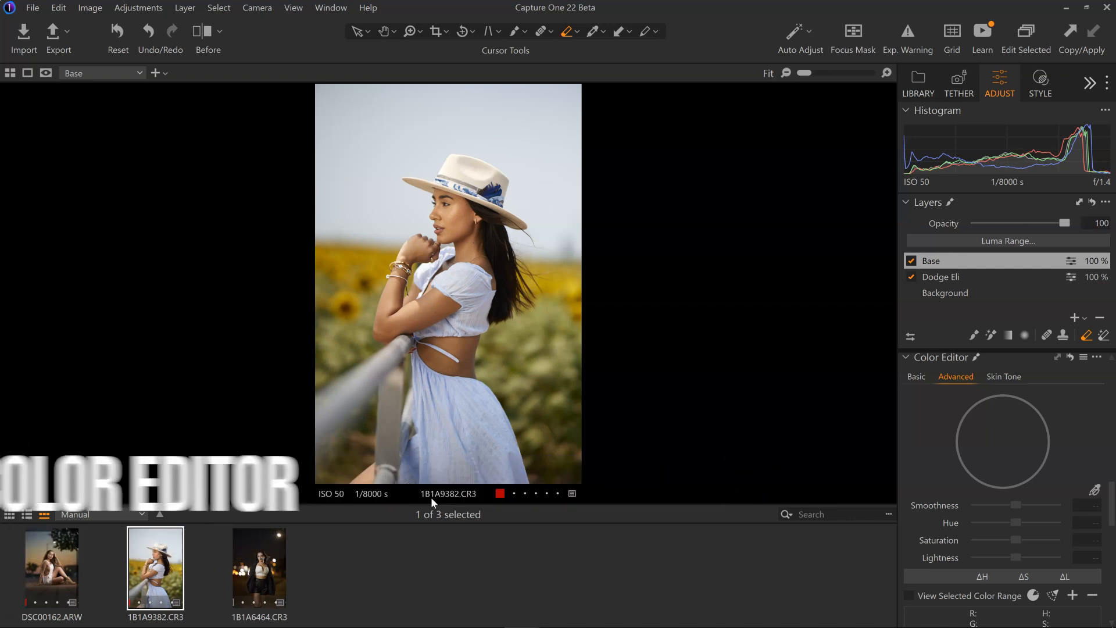
Step: Select the Dodge Eli layer of photo 1B1A9382.CR3 and locate the Dodge Eli brush among the custom style brushes
left_click(953, 278)
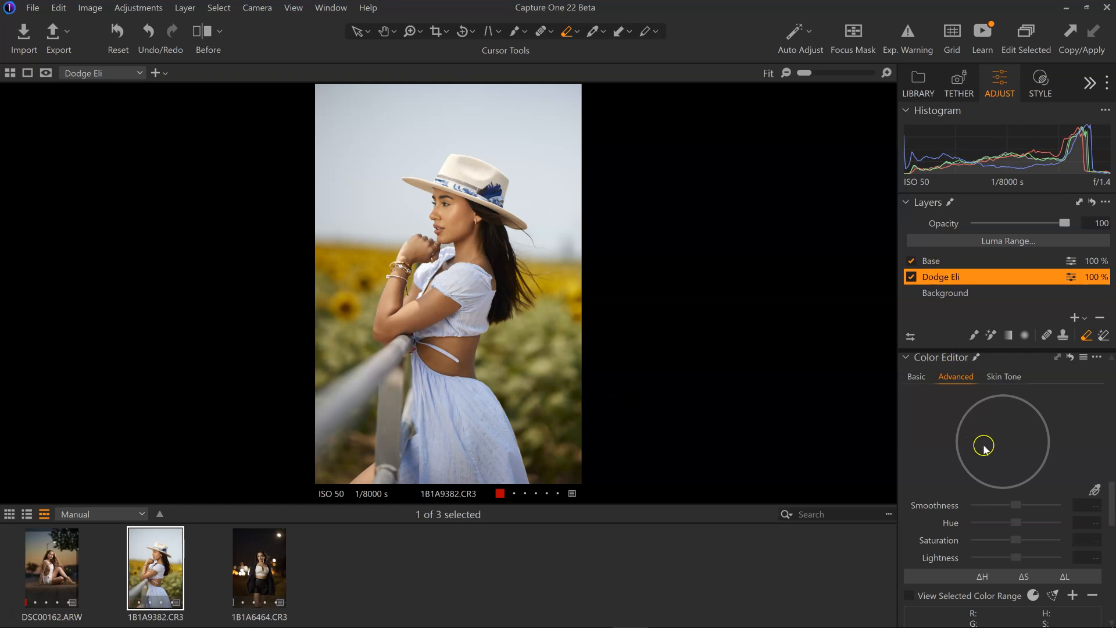
left_click_drag(1112, 512, 1112, 388)
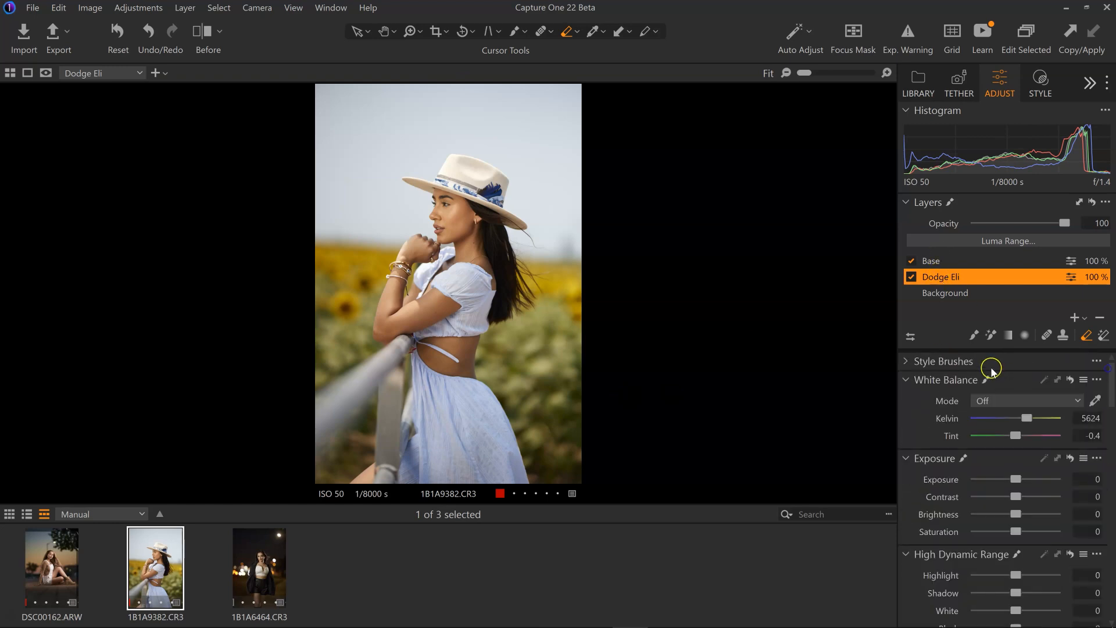
left_click(904, 361)
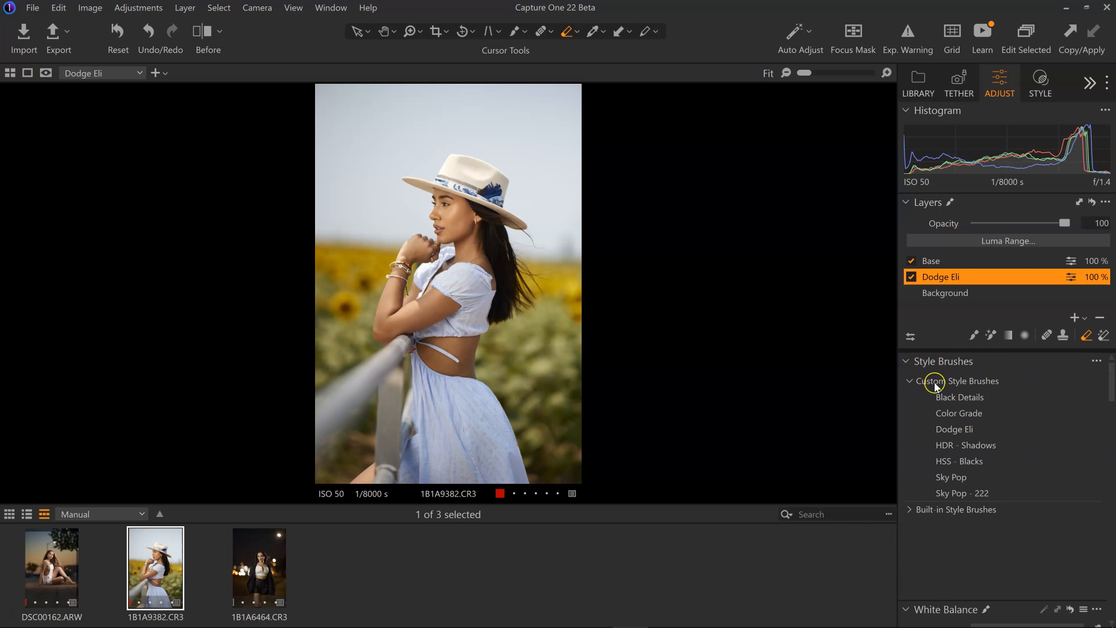
left_click(953, 430)
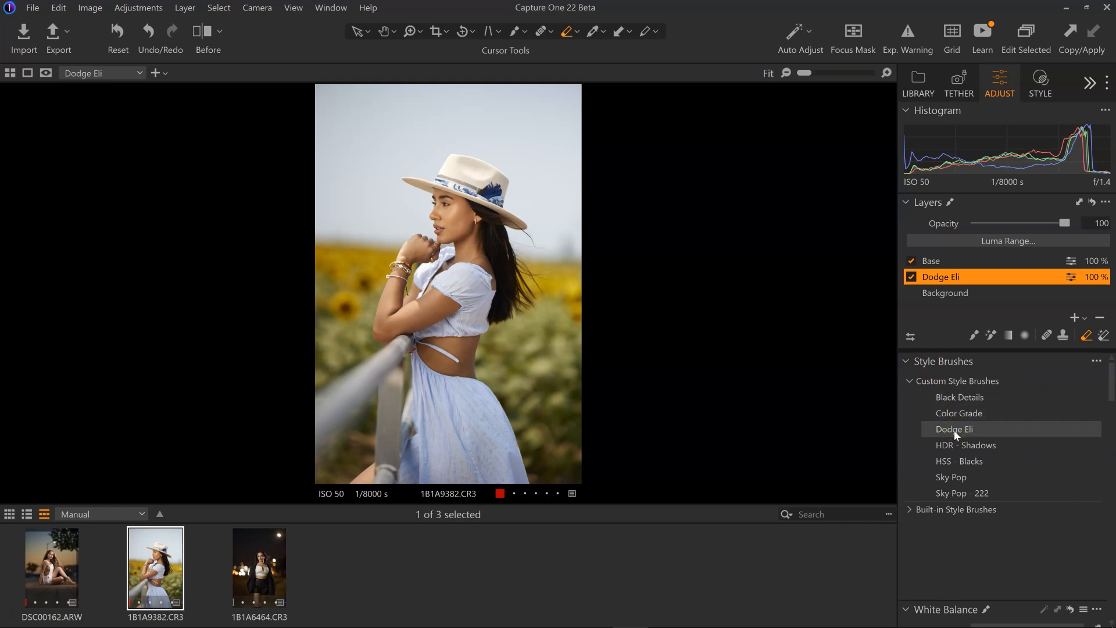
Step: Check where the Dodge Eli layer is masked and compare the woman's face close up with the layer off and on
key("m")
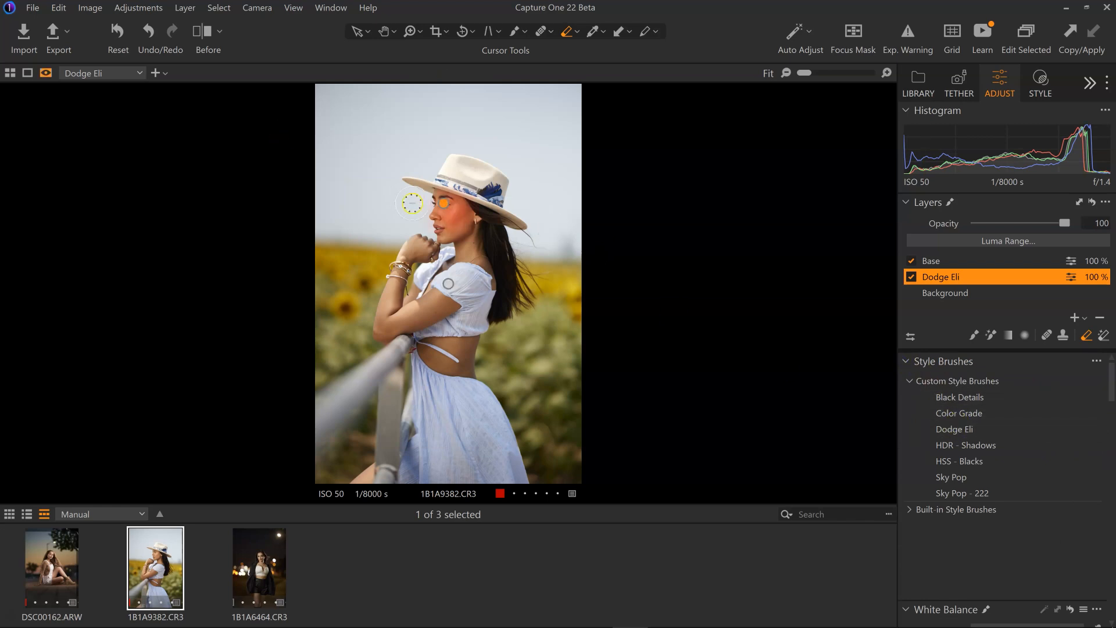
key("m")
key("z")
left_click(444, 203)
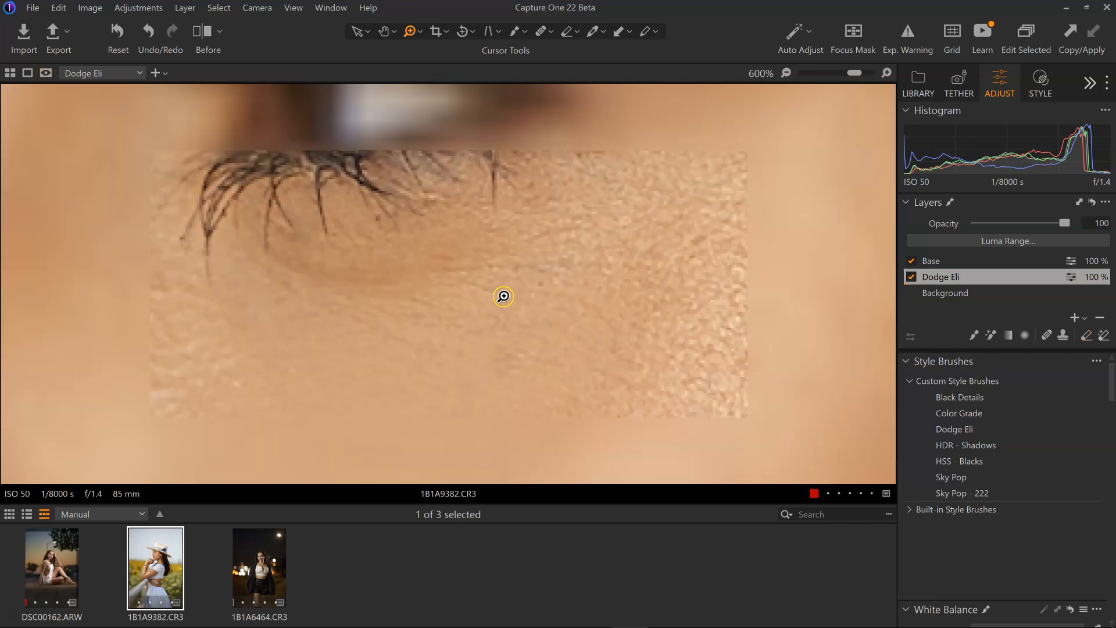
key("ctrl+0")
left_click(912, 277)
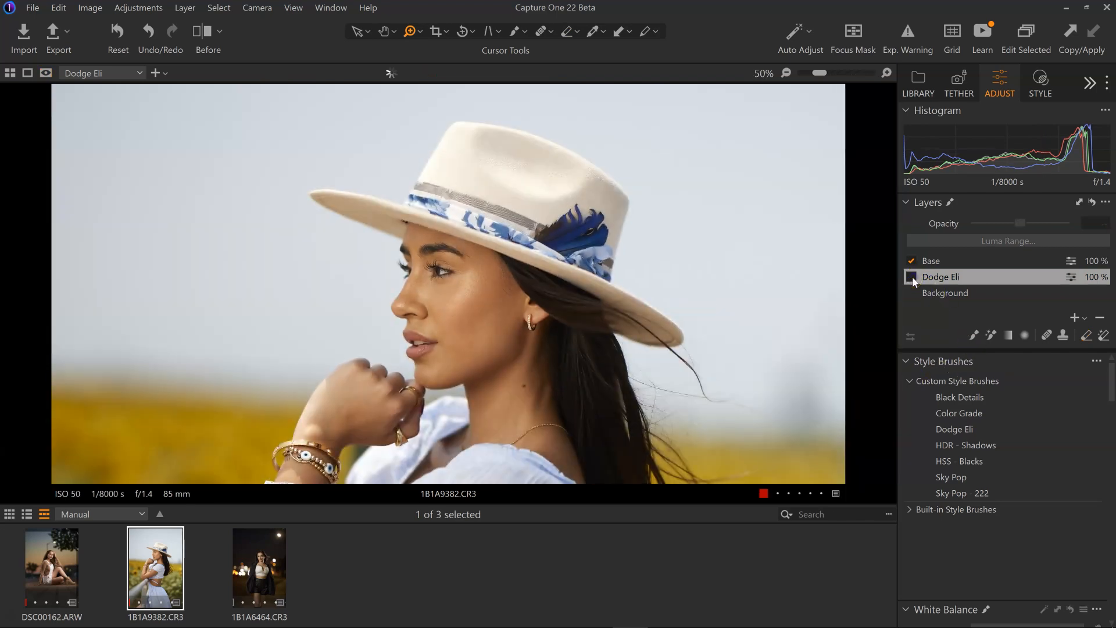
left_click(911, 277)
key("ctrl+0")
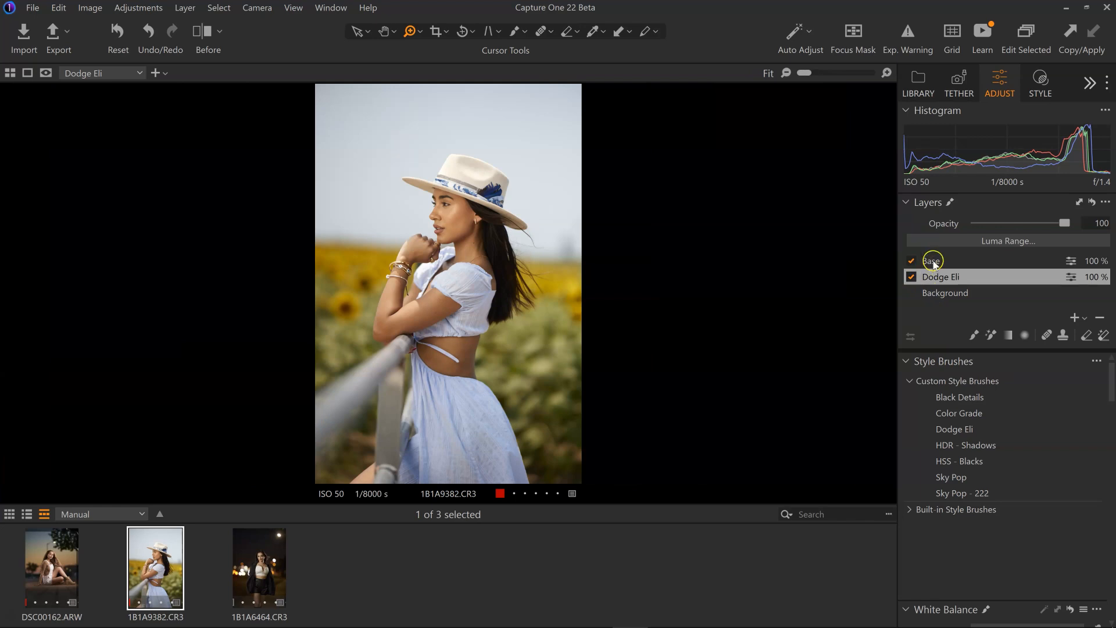
Step: Select the Base layer, collapse the style brushes and check the layer's mask coverage
left_click(933, 261)
left_click(906, 361)
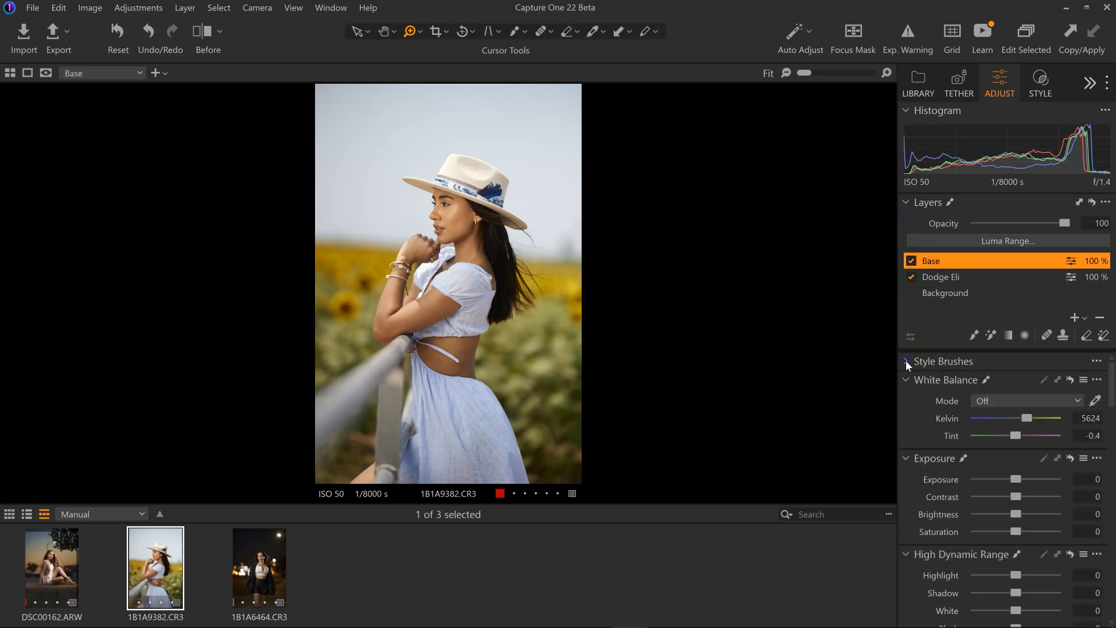
key("m")
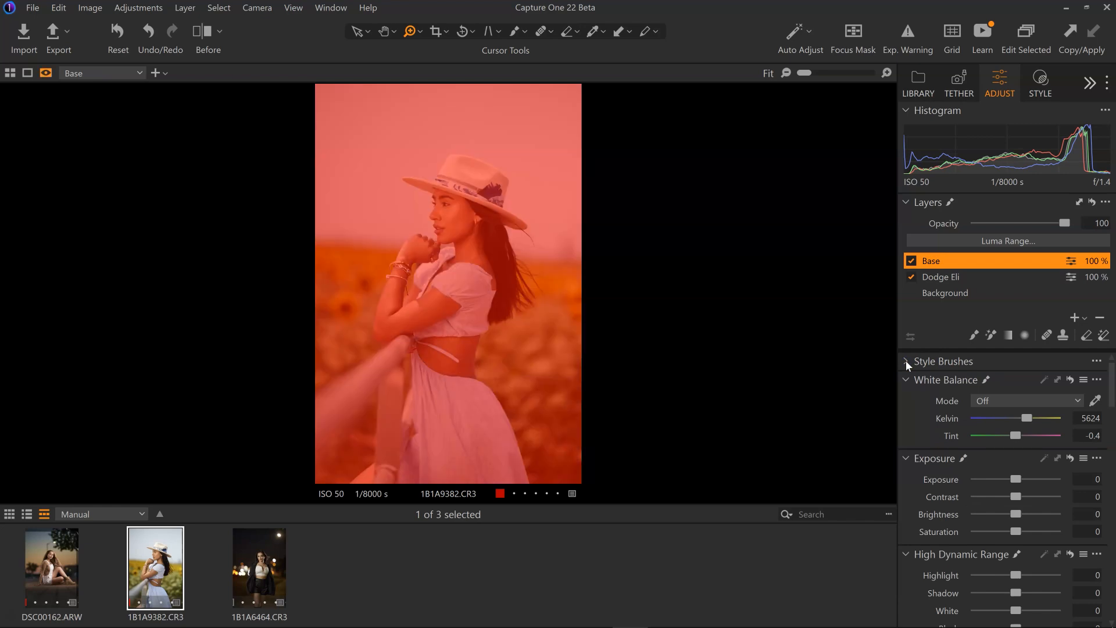
key("m")
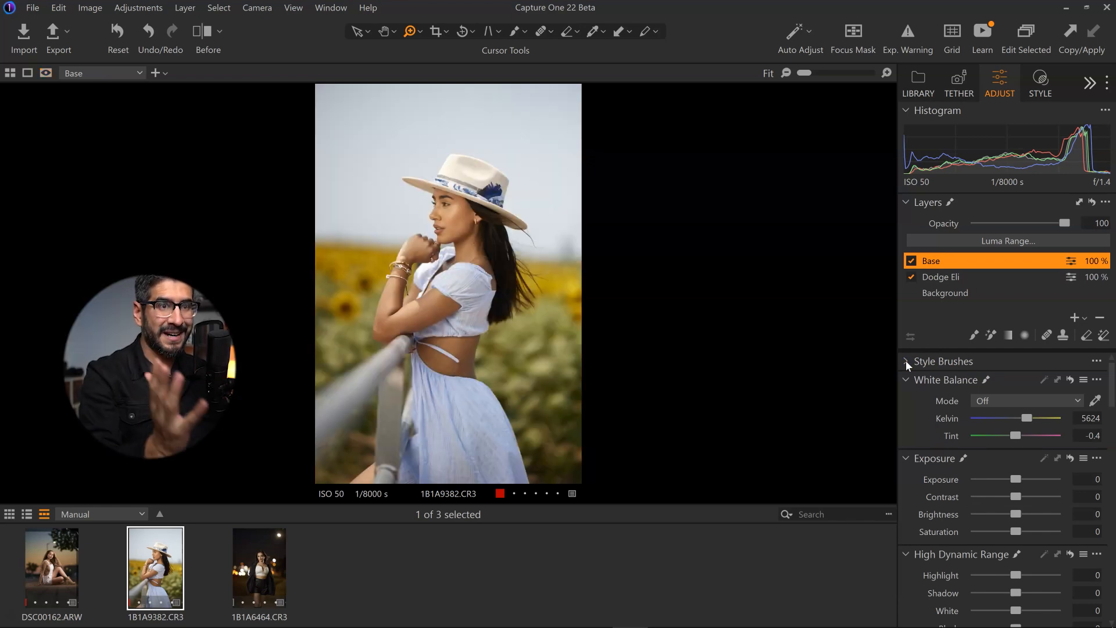
Step: Try the Base layer's RGB Levels highlight point at 255, and set it to 236
left_click_drag(1111, 385, 1113, 473)
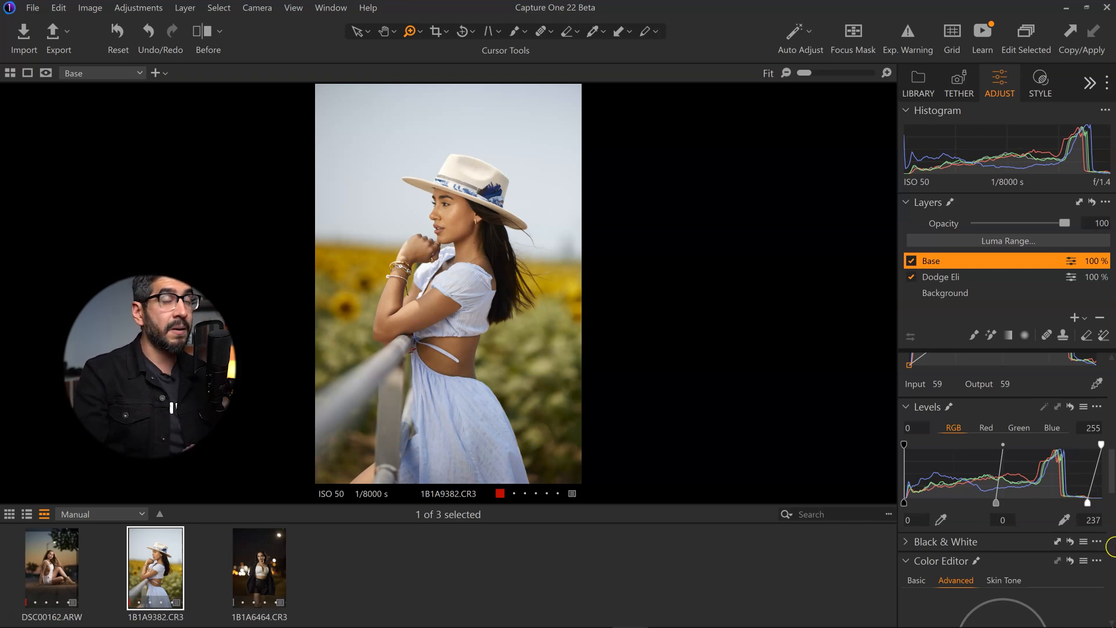
left_click_drag(1087, 502, 1111, 506)
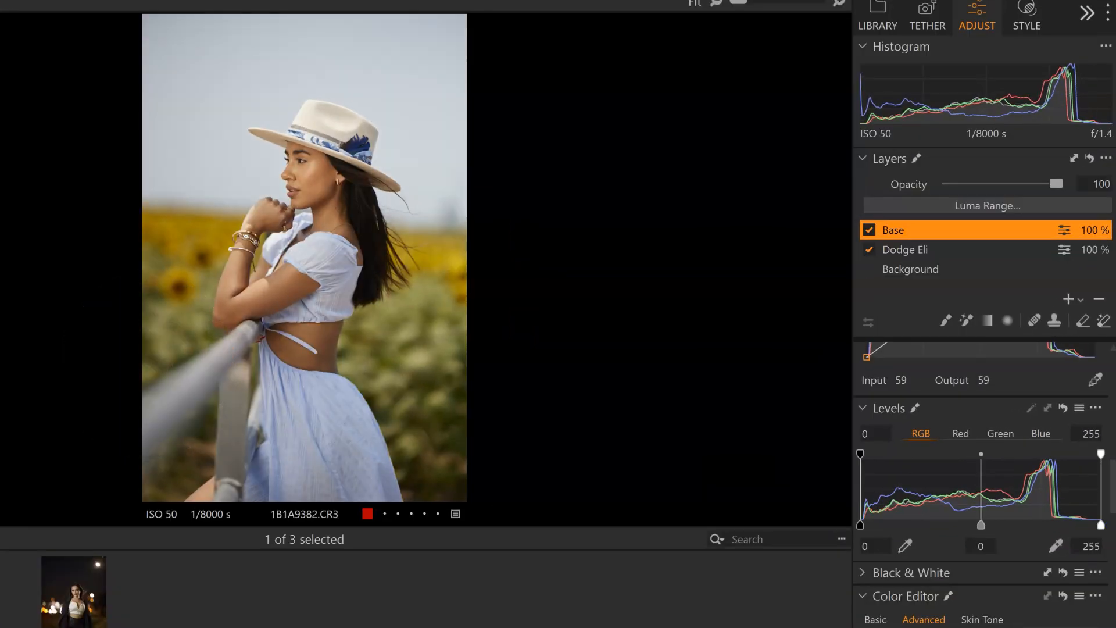
left_click_drag(1100, 525, 1085, 527)
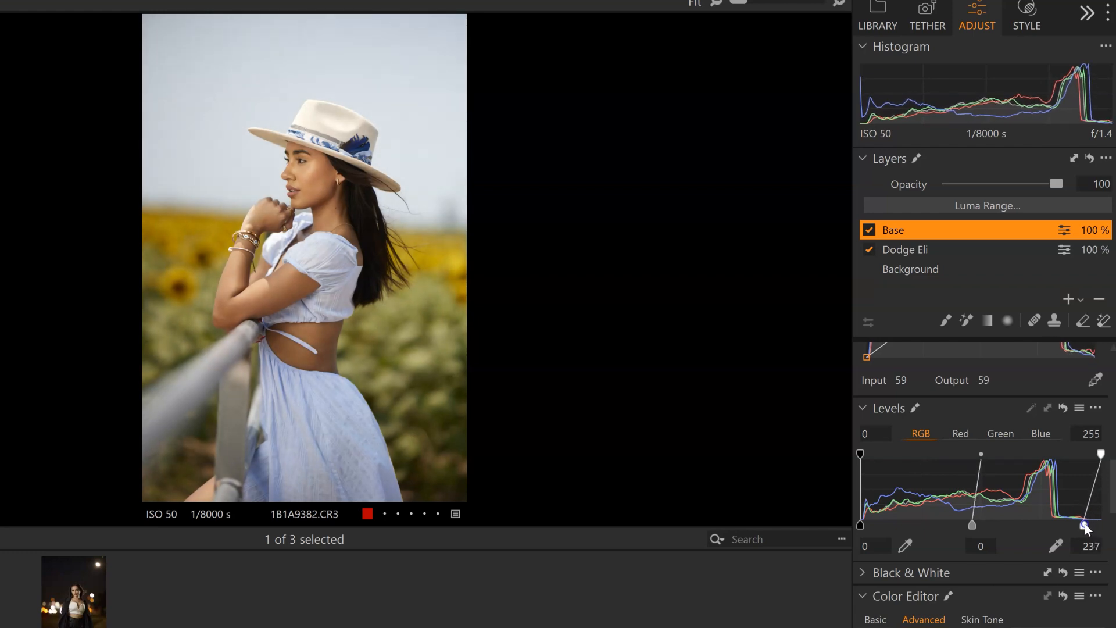
Step: Compare the sunflower-field portrait with the Base layer off and on, leaving it enabled
left_click(869, 231)
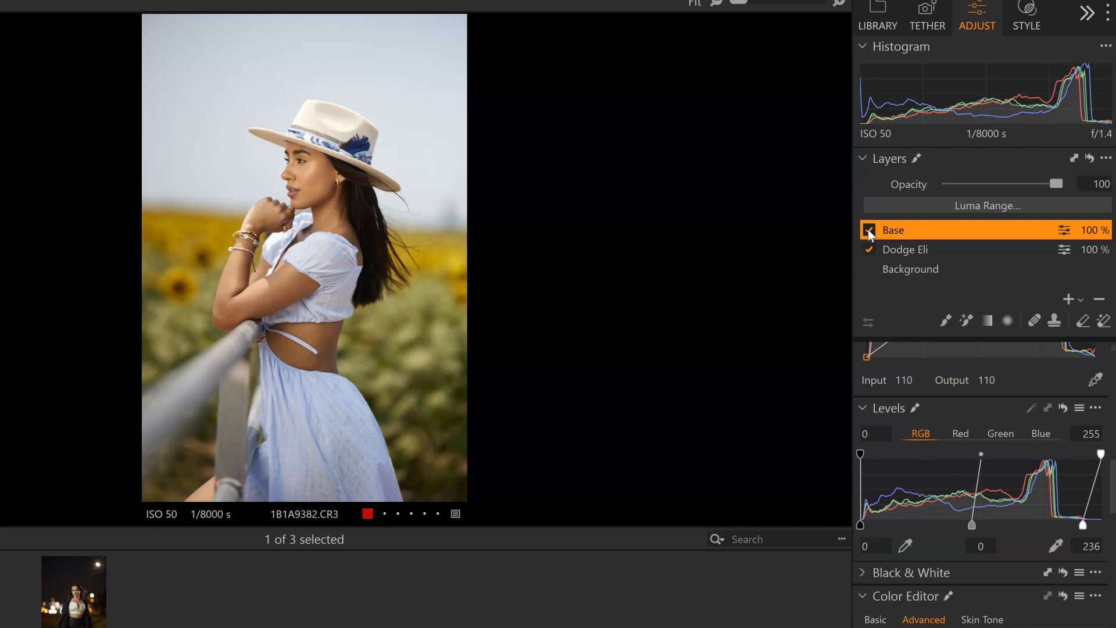
left_click(868, 231)
left_click(869, 231)
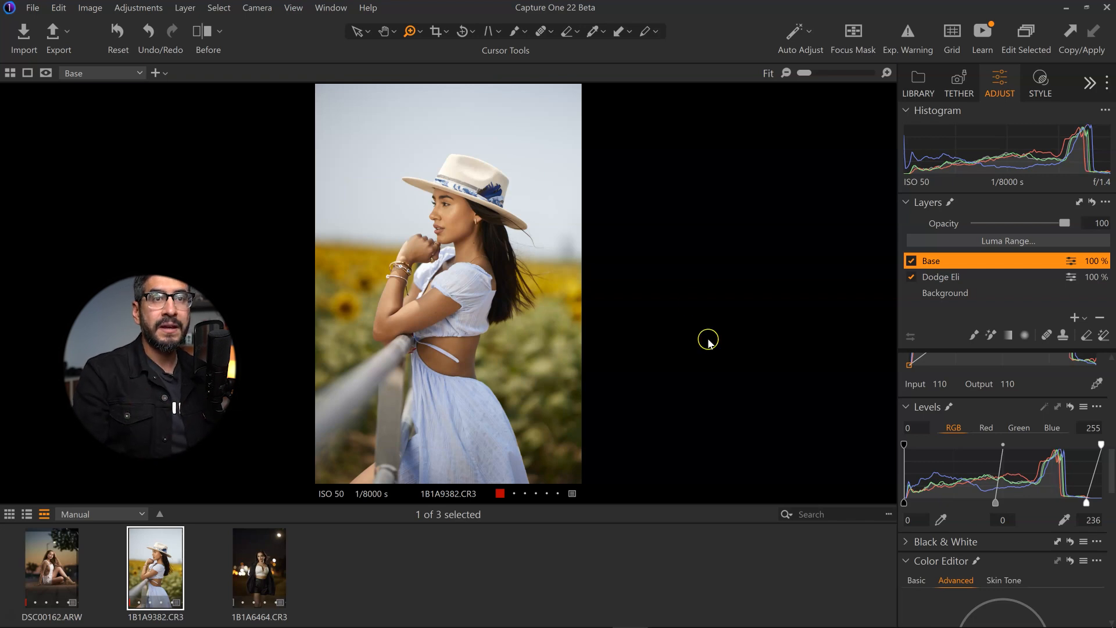
Step: Add a new filled adjustment layer above the Base layer and check its mask coverage
left_click_drag(1111, 468, 1111, 357)
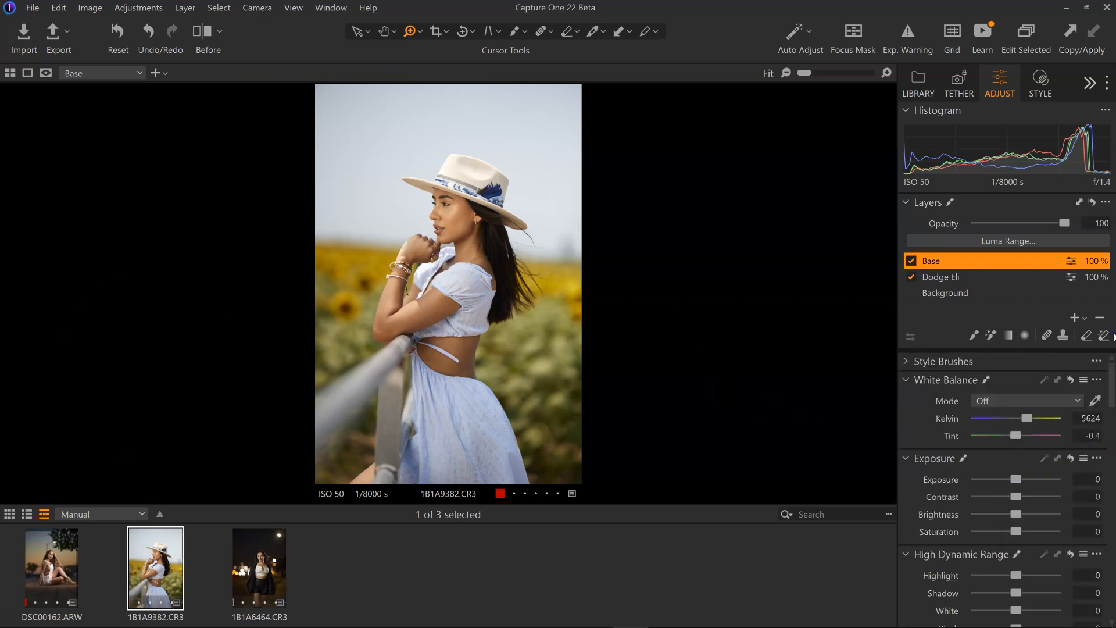
left_click(1085, 317)
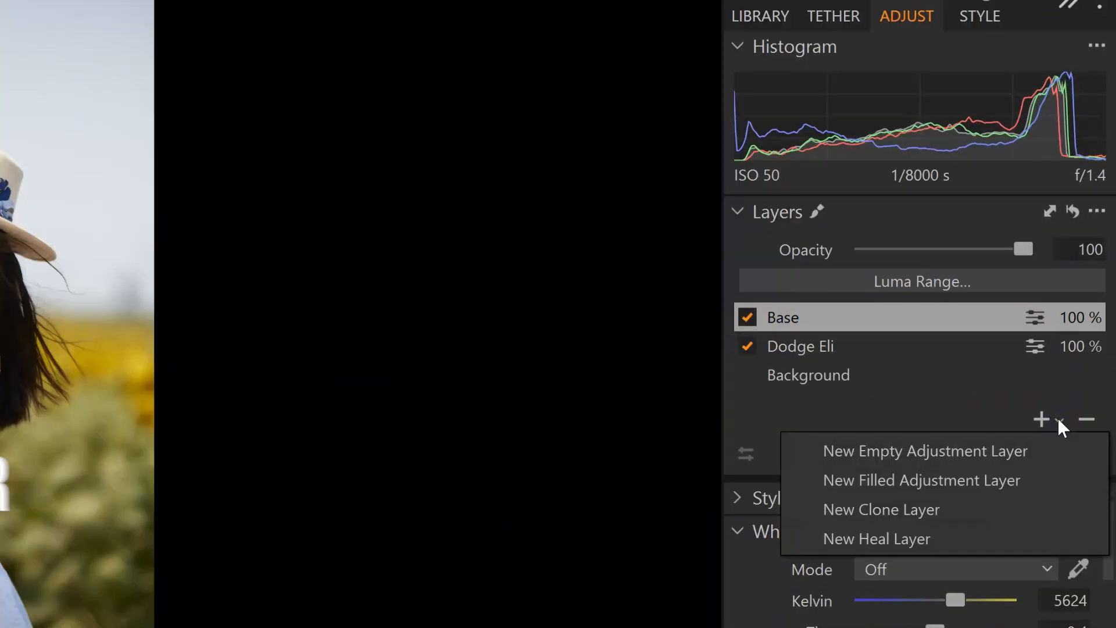
left_click(969, 481)
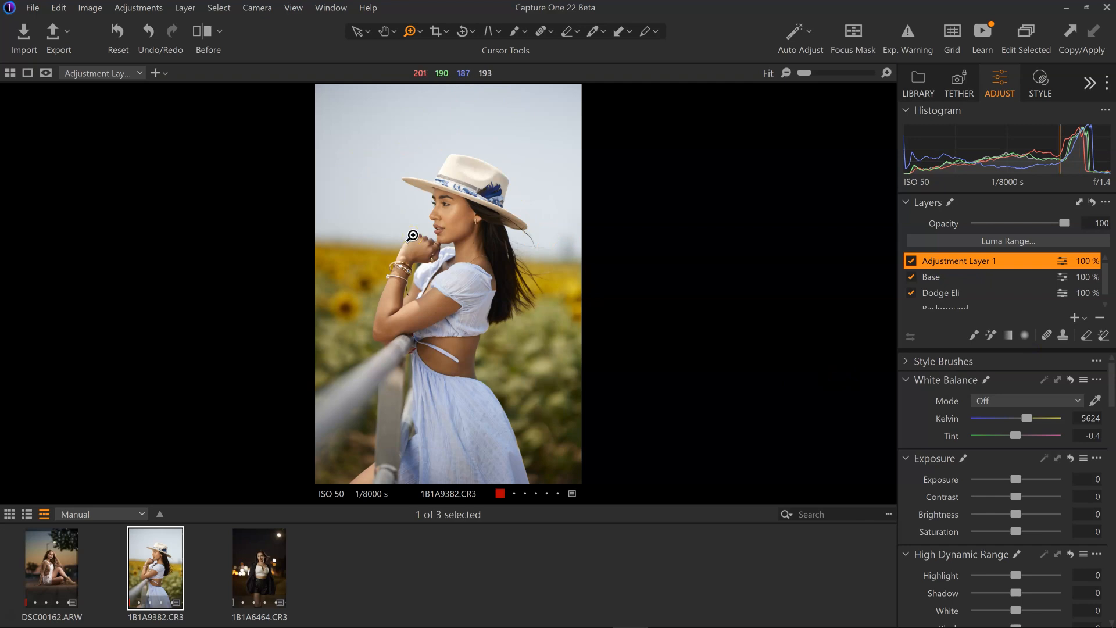
left_click(530, 251)
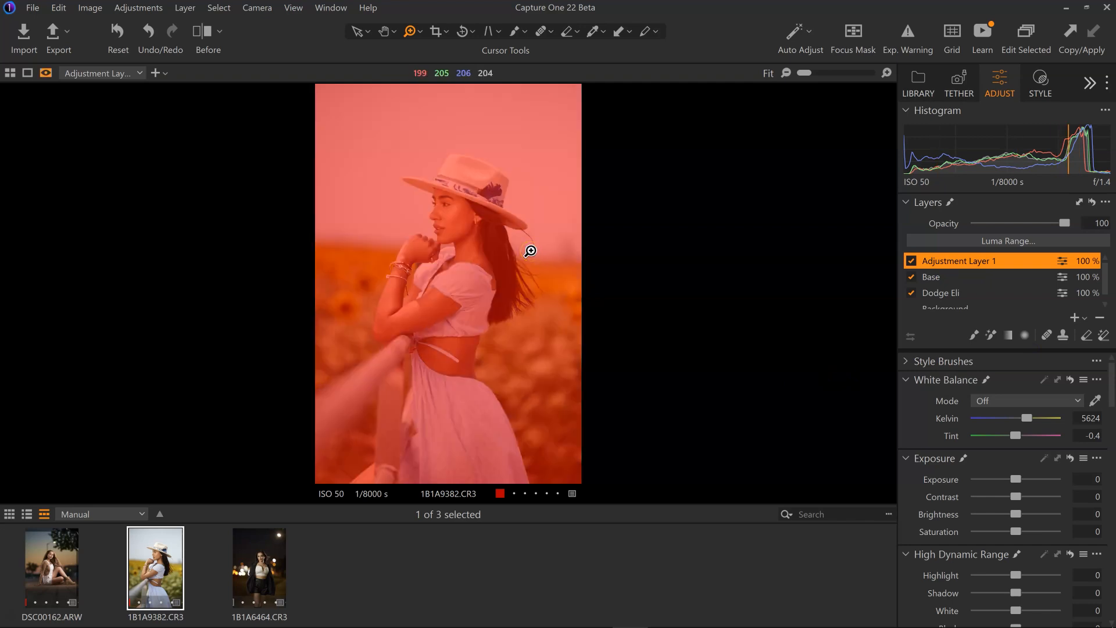
Step: Remove the whole sky from the new layer's mask with the Magic Eraser, checking the result with the mask overlay shown
left_click(1102, 337)
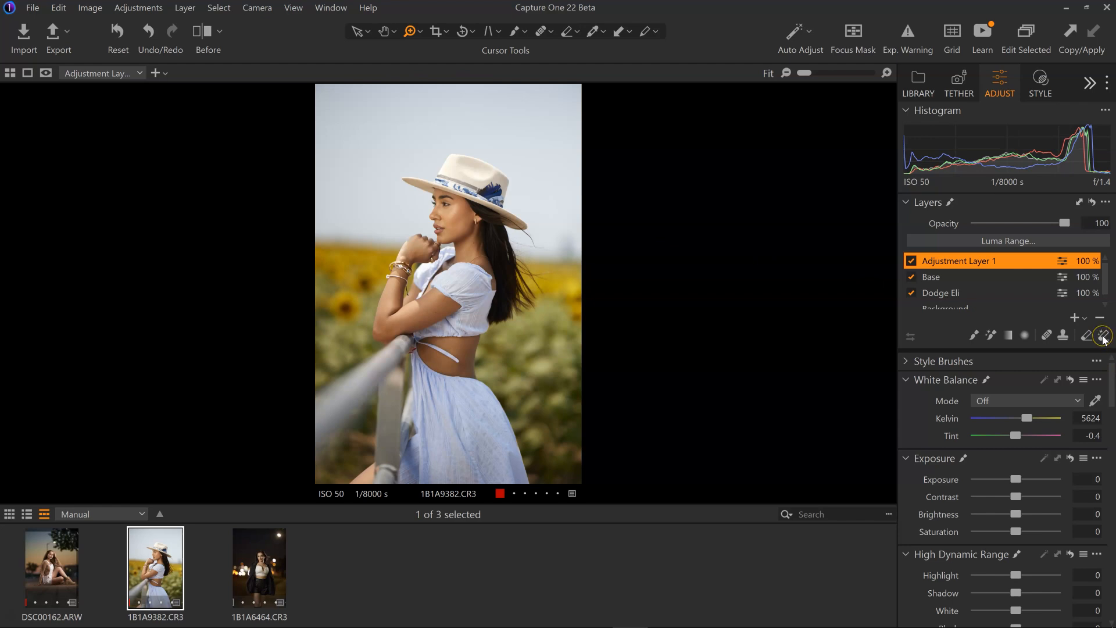
left_click(1104, 337)
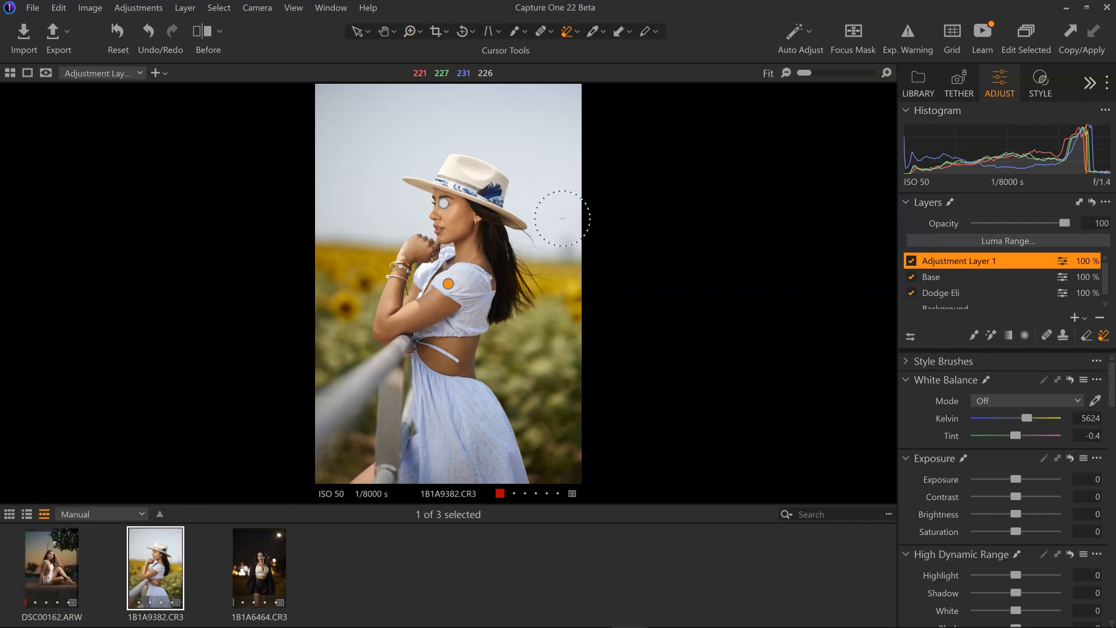
key("m")
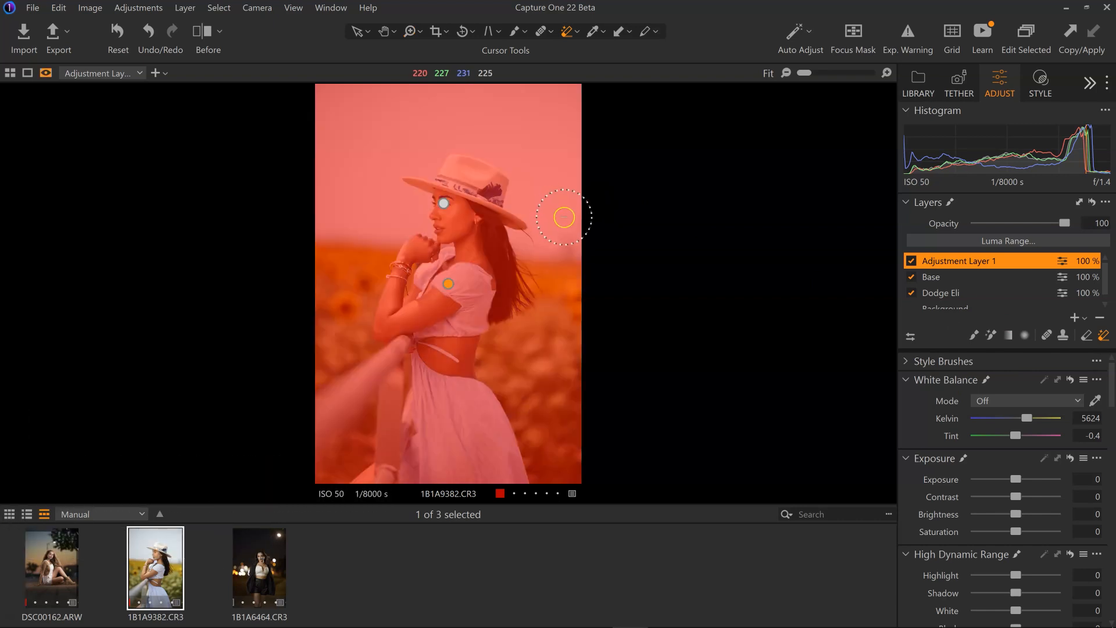
mouse_move(578, 219)
left_mouse_down()
mouse_move(551, 198)
mouse_move(558, 159)
mouse_move(532, 116)
mouse_move(496, 112)
mouse_move(453, 124)
mouse_move(397, 111)
mouse_move(363, 135)
mouse_move(375, 152)
mouse_move(358, 211)
left_mouse_up()
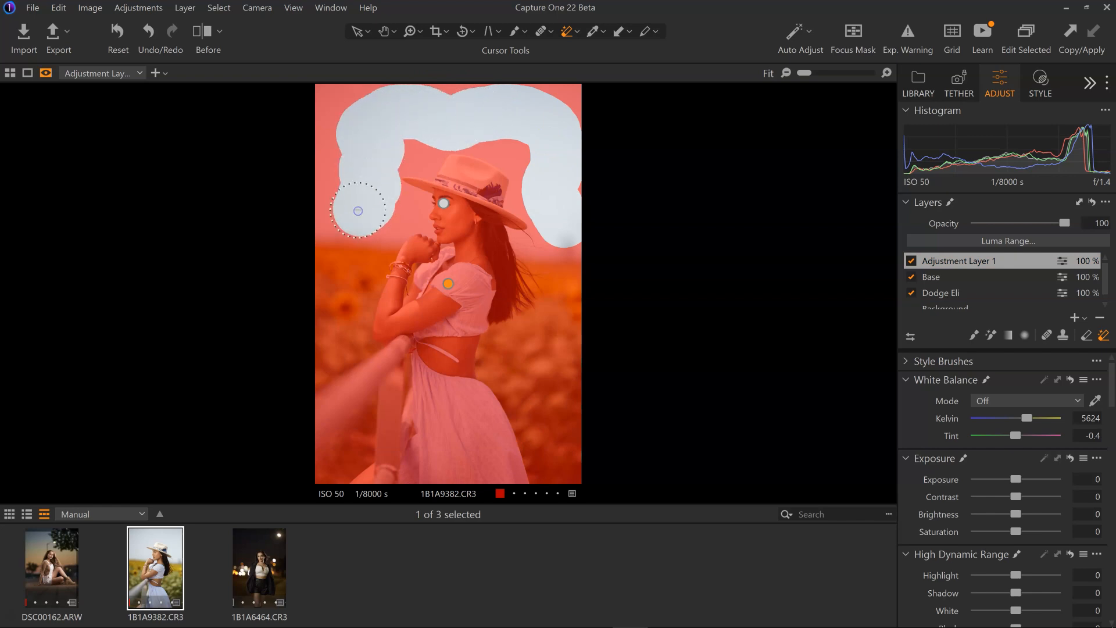
left_click_drag(358, 210, 357, 209)
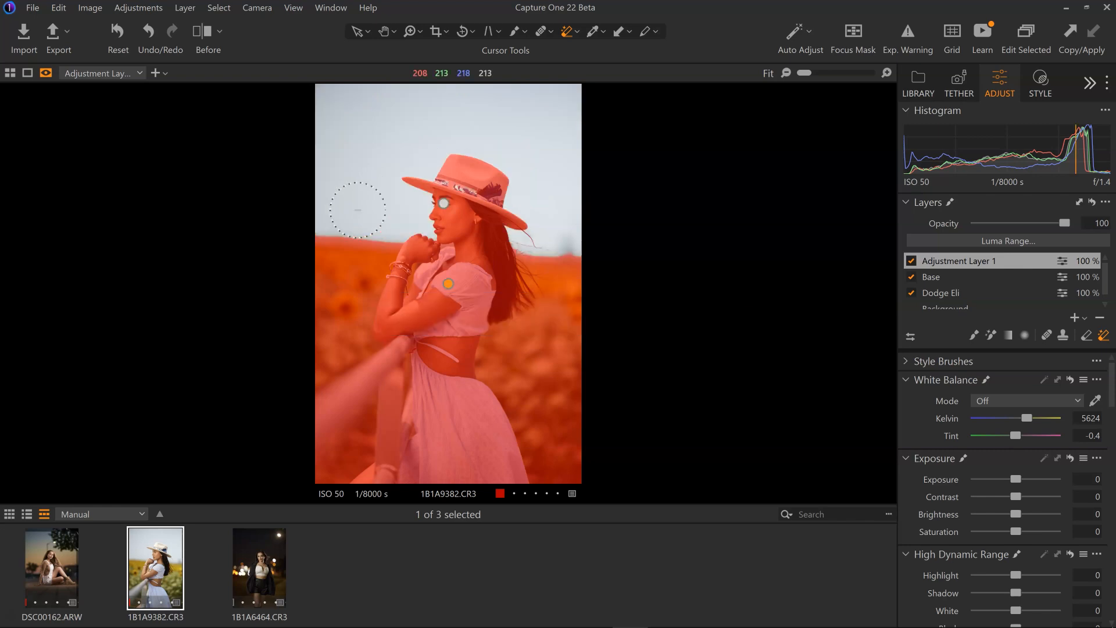
key("m")
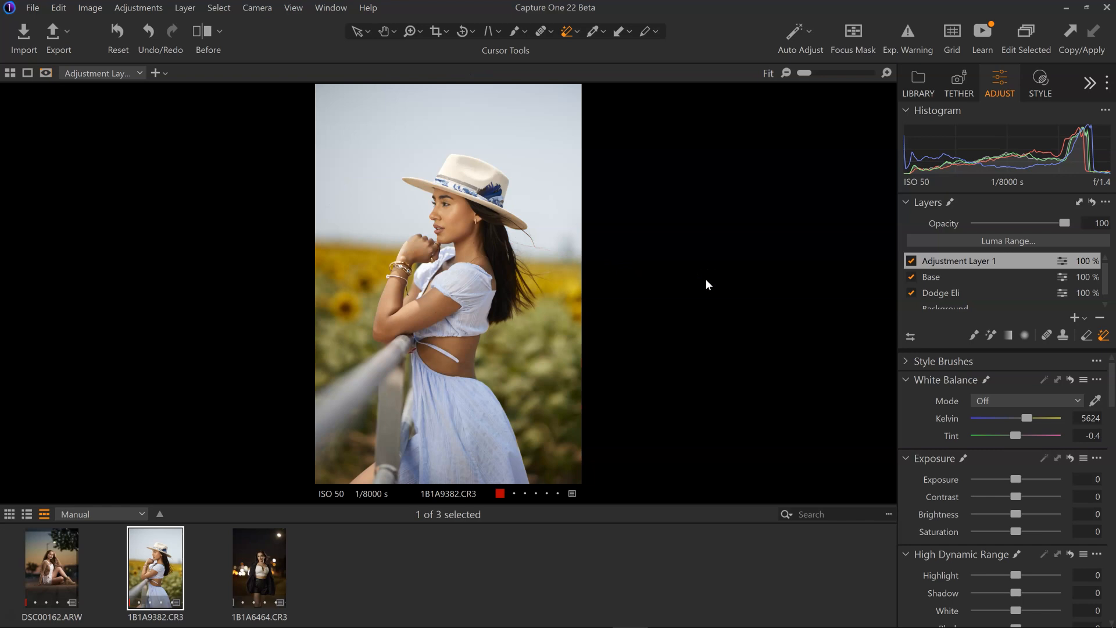
Step: Show the mask overlay and invert the new layer's mask
key("m")
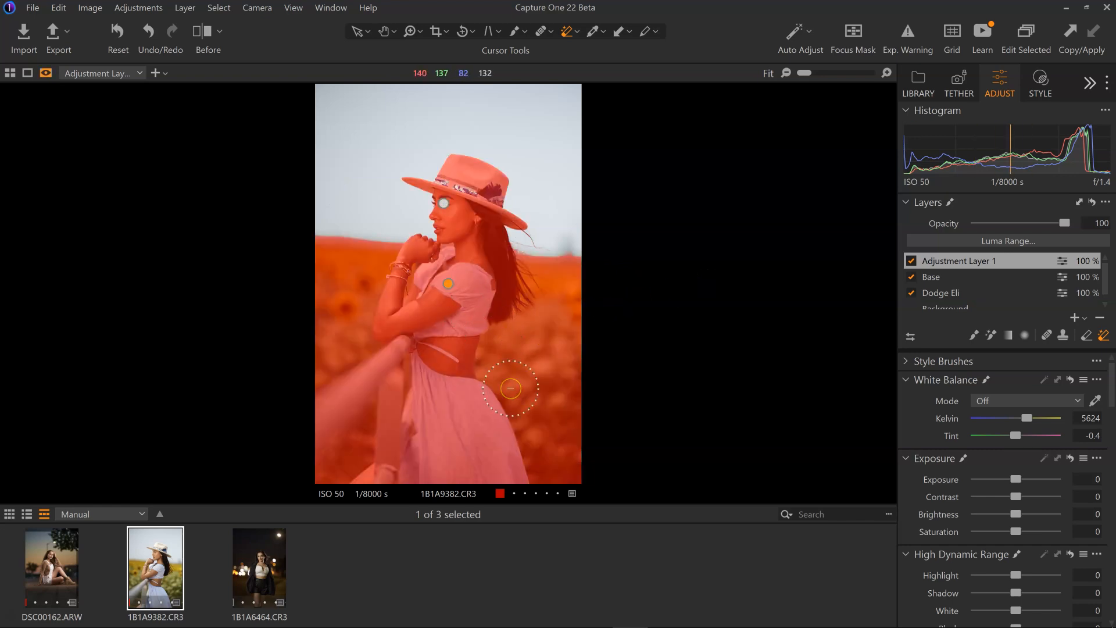
right_click(1020, 260)
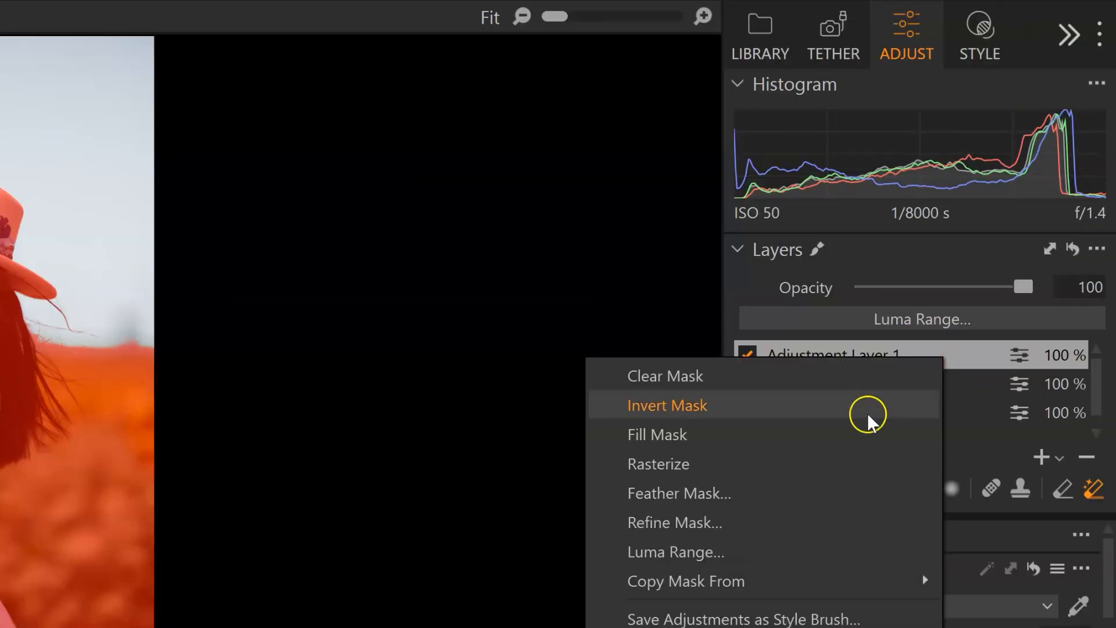
left_click(737, 416)
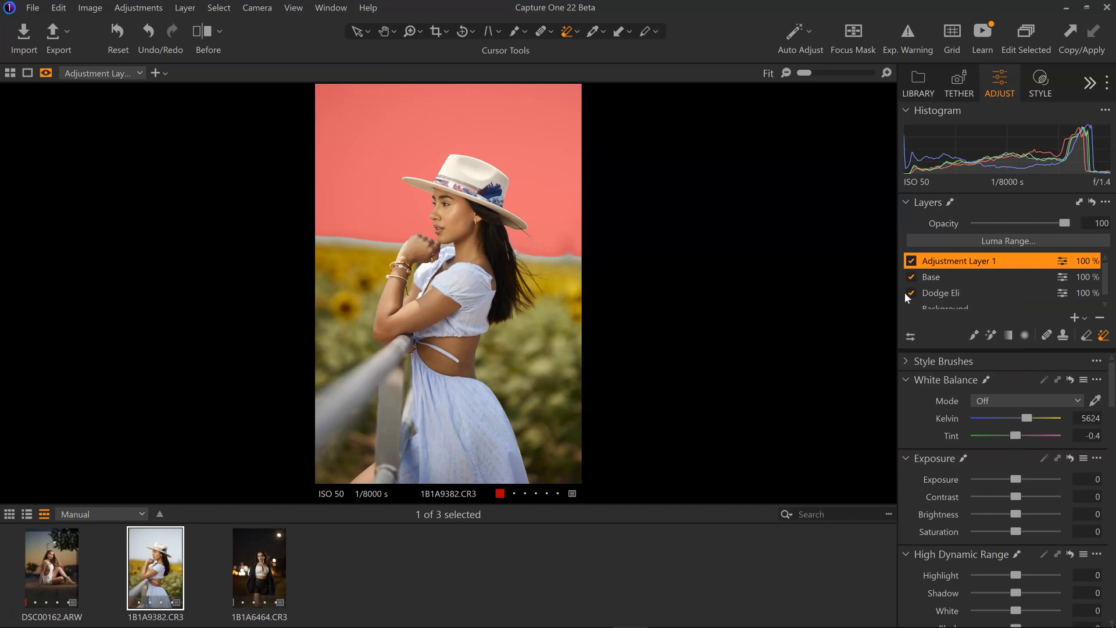
Step: Erase the stray mask from the woman's hat band close up, using the Eraser at size 163
key("z")
left_click(475, 193)
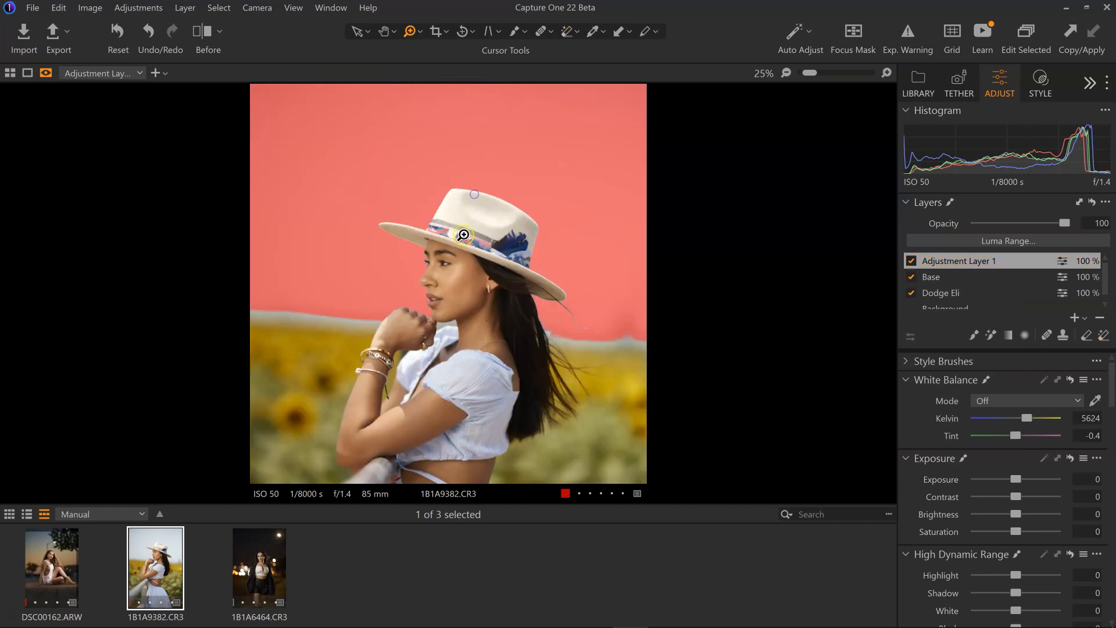
left_click(474, 195)
left_click(491, 282)
left_click(1023, 378)
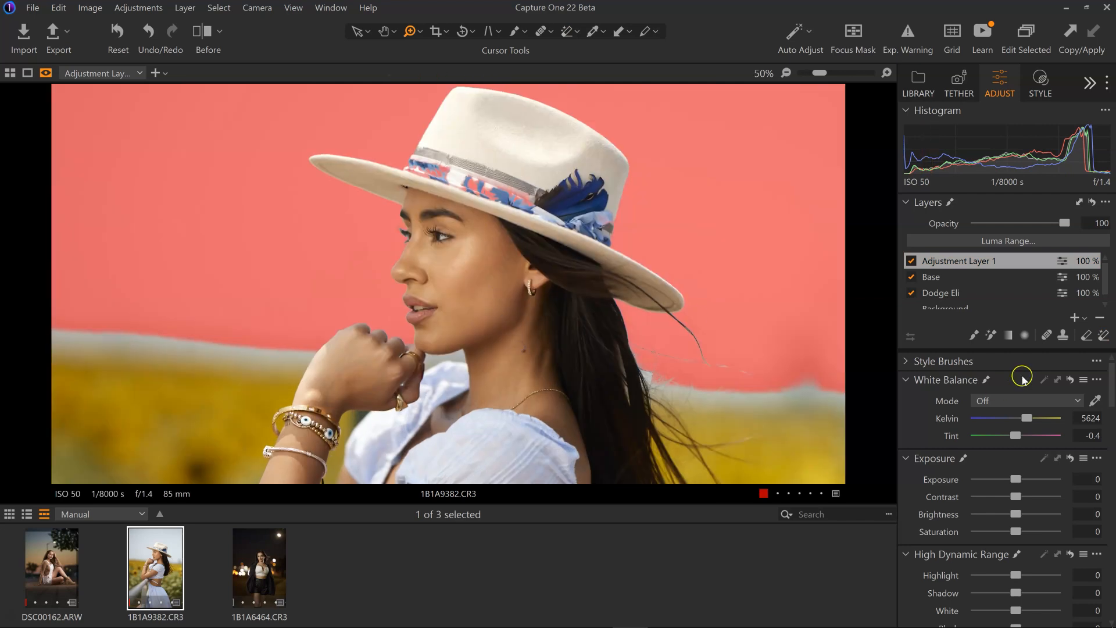
left_click(1088, 337)
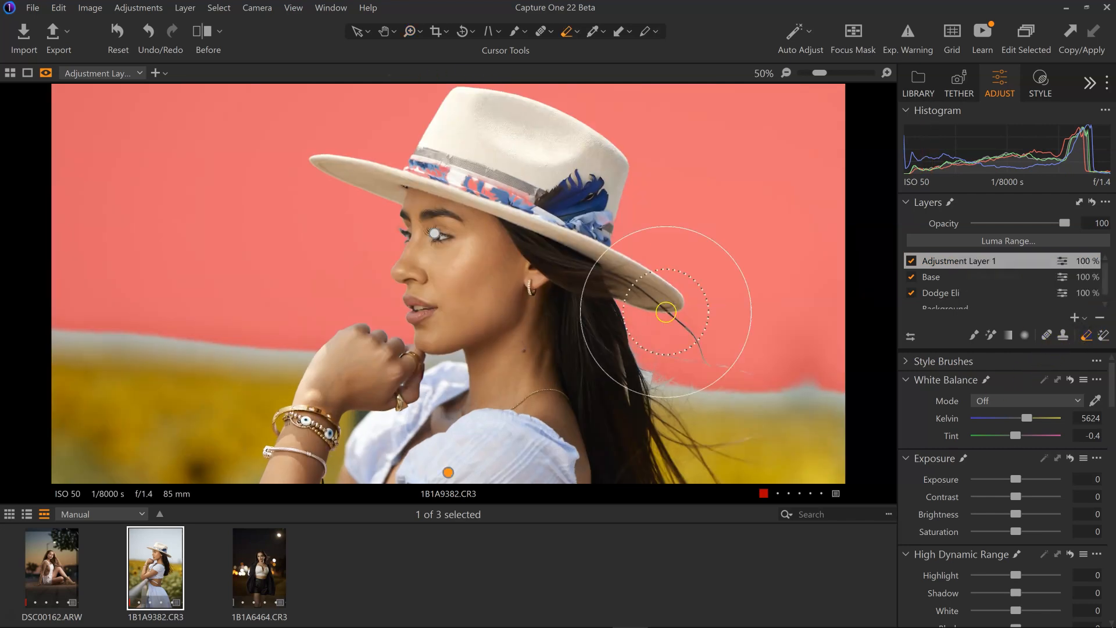
key("bracketleft")
key("bracketleft")
key("bracketleft")
key("bracketleft")
key("bracketleft")
key("bracketleft")
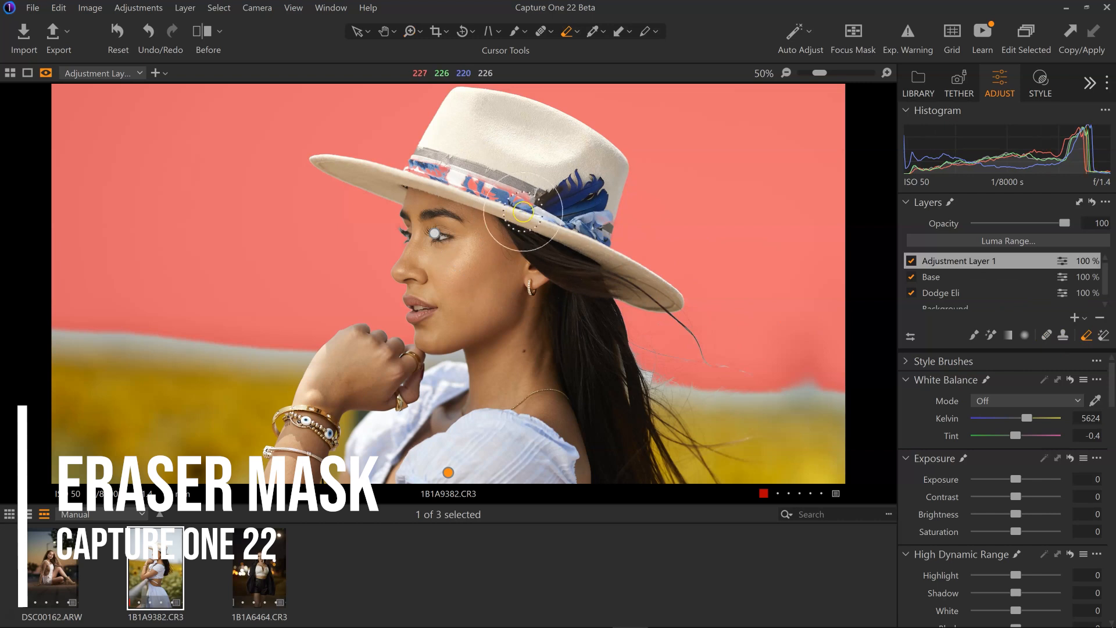
right_click(474, 204)
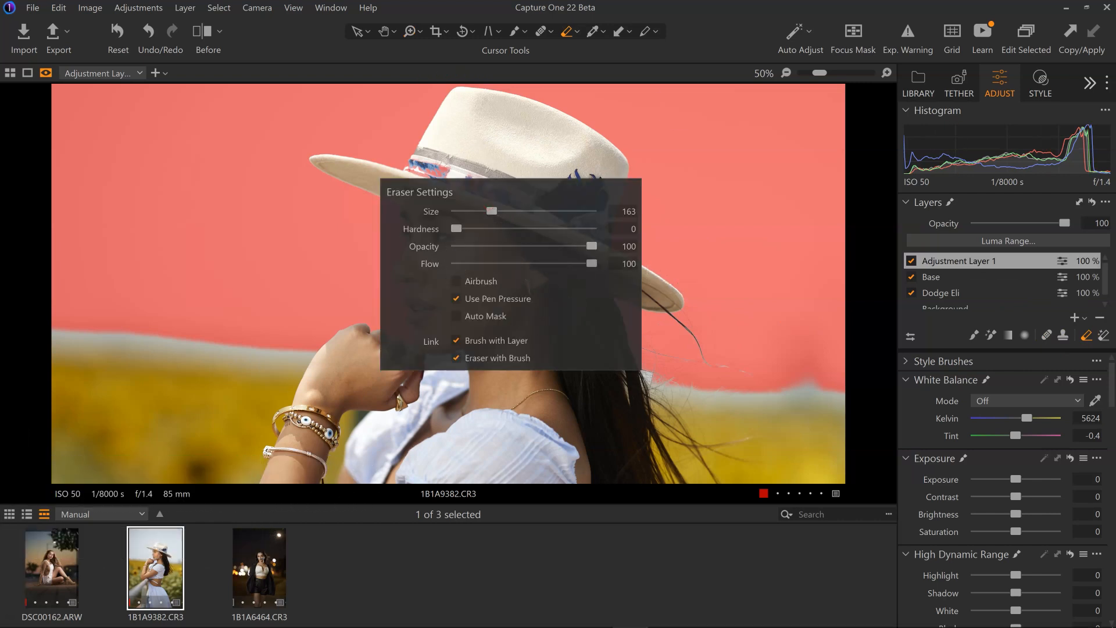
mouse_move(528, 194)
left_mouse_down()
mouse_move(494, 195)
mouse_move(507, 205)
mouse_move(421, 177)
mouse_move(456, 222)
mouse_move(533, 195)
mouse_move(580, 201)
mouse_move(594, 211)
mouse_move(584, 244)
left_mouse_up()
Step: Enlarge the Eraser, set its flow to 43, and soften the sky mask's edge along the horizon
key("ctrl+0")
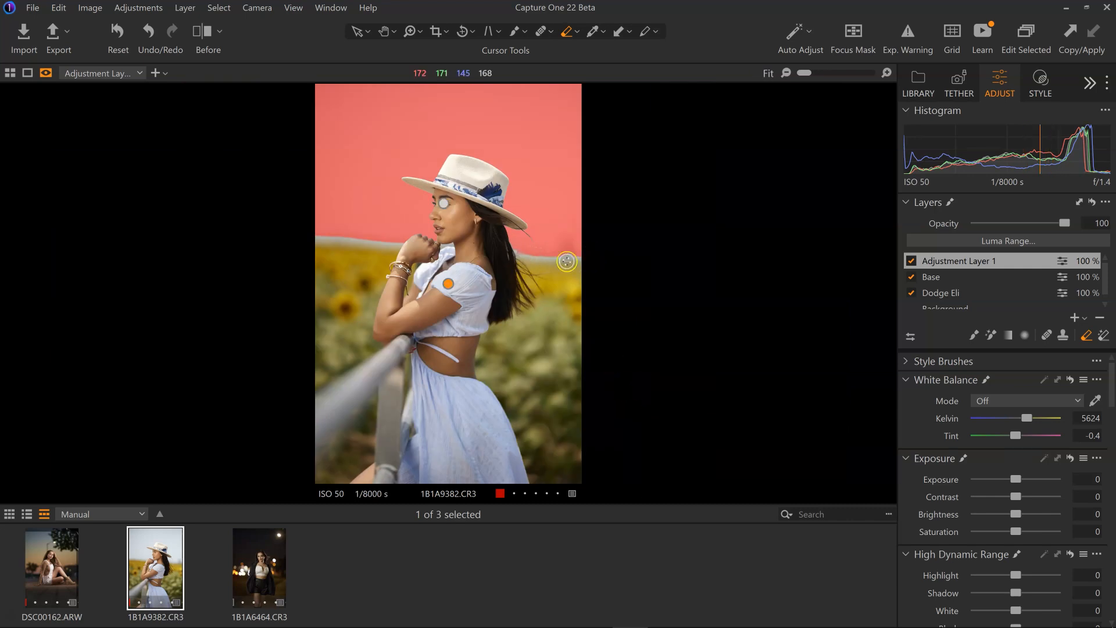
key("bracketright")
key("bracketright")
key("bracketright")
key("bracketright")
key("bracketright")
key("bracketright")
key("bracketright")
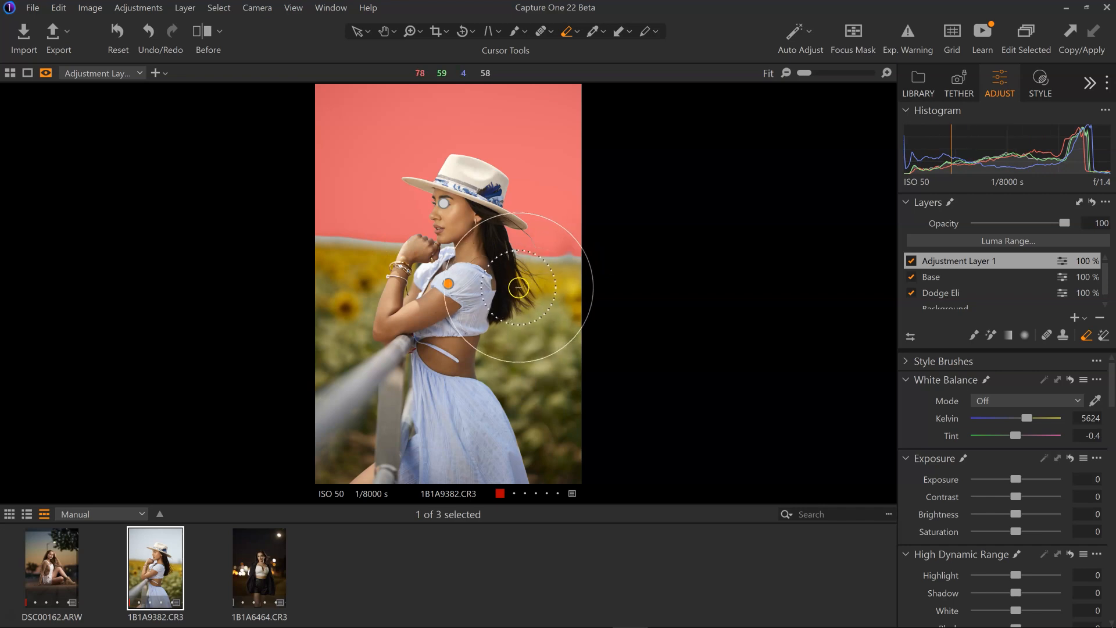
right_click(511, 290)
left_click_drag(567, 350, 504, 347)
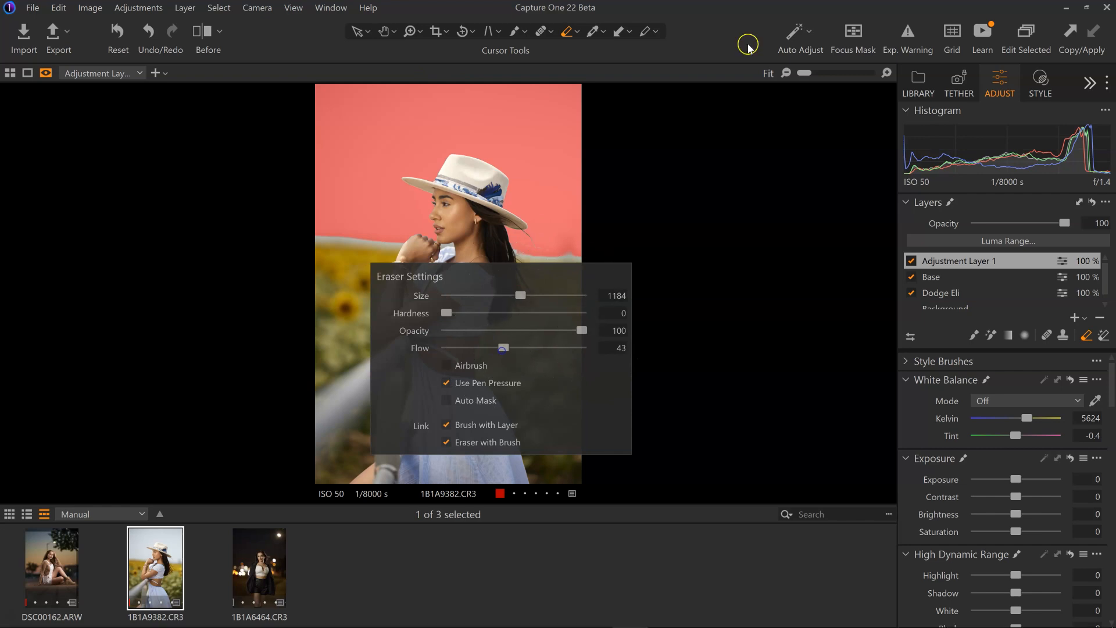
left_click(729, 36)
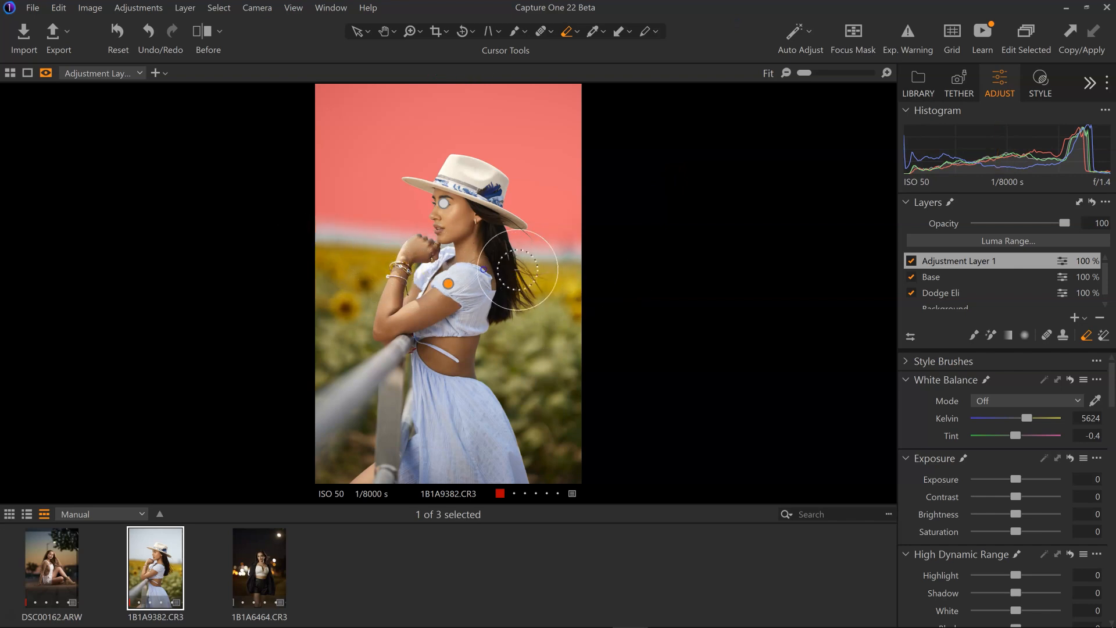
key("m")
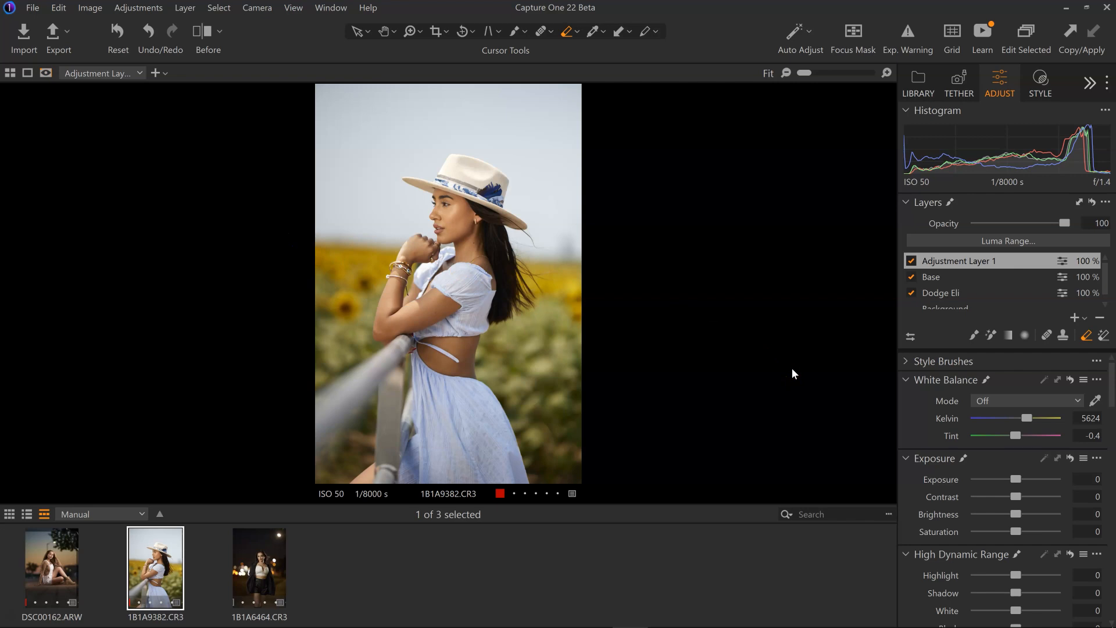
Step: Rename the sky-masked adjustment layer as Blue Sky
double_click(935, 261)
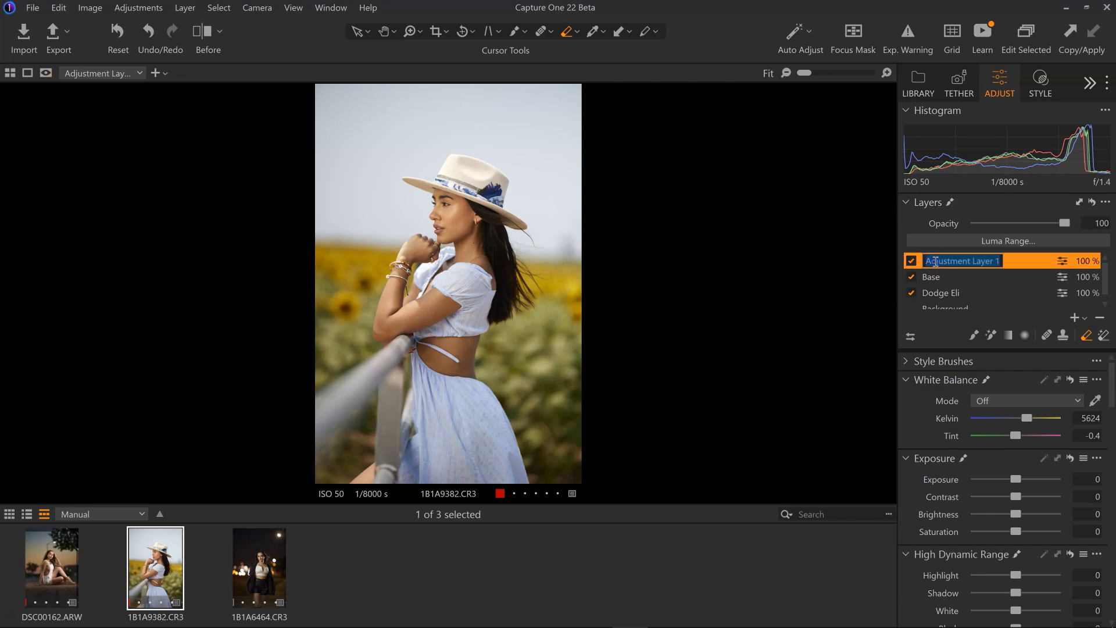
type("Blue Sky")
key("Return")
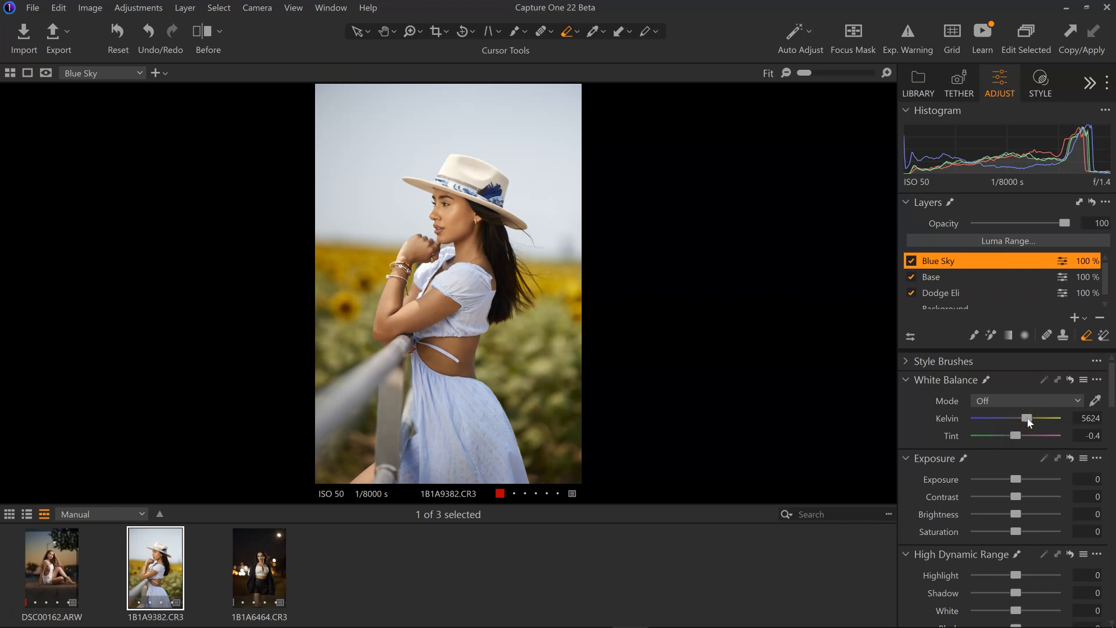
Step: Set the Blue Sky layer's white balance to 4932 Kelvin and saturation to 20, and compare the portrait before and after
left_click_drag(1029, 422, 1024, 423)
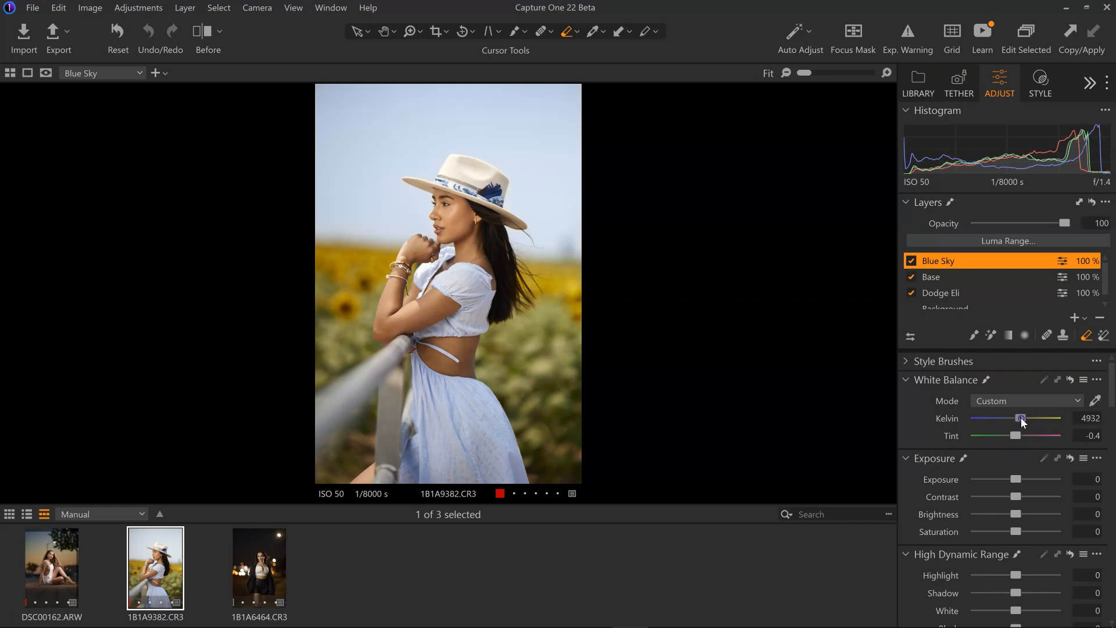
left_click_drag(1016, 532, 1024, 534)
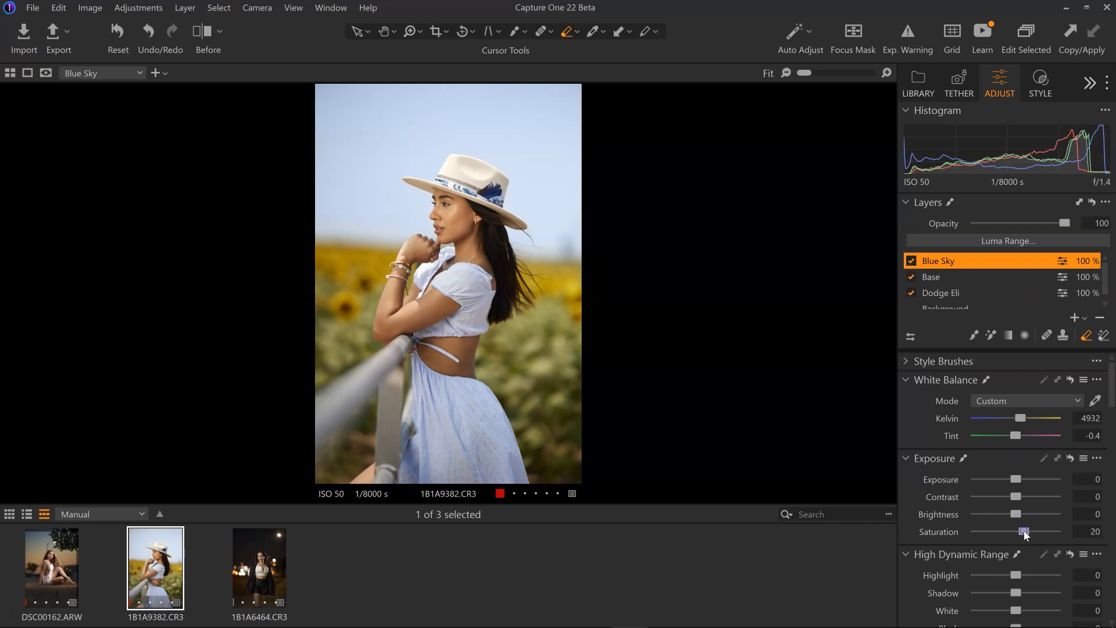
left_click(203, 33)
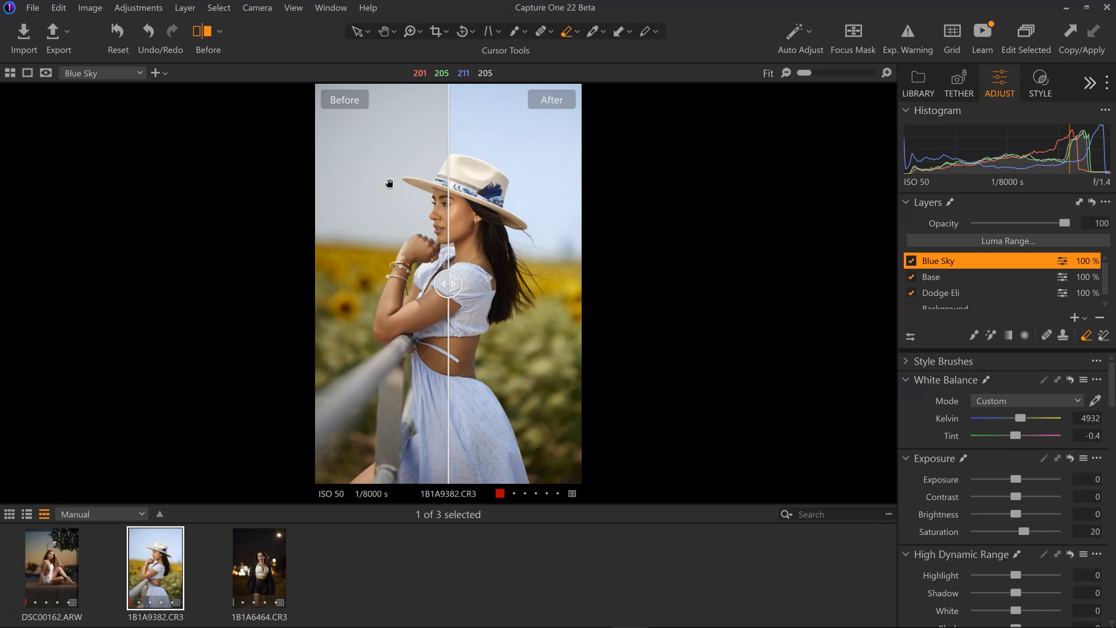
left_click(202, 32)
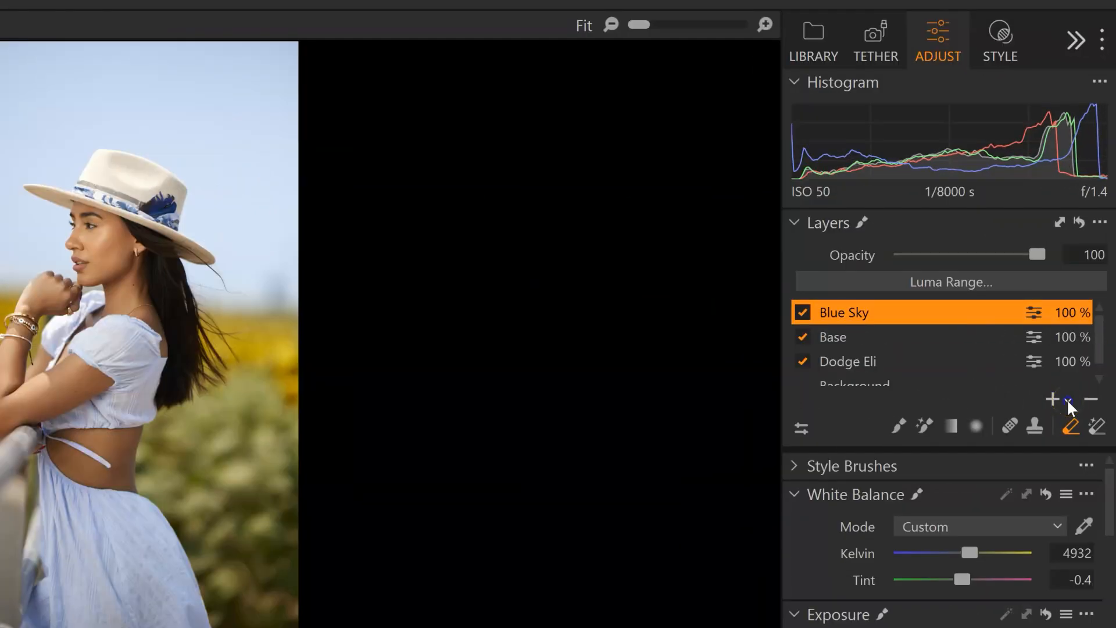
Step: Add another filled adjustment layer above Blue Sky and name it Color Editor
left_click(1068, 401)
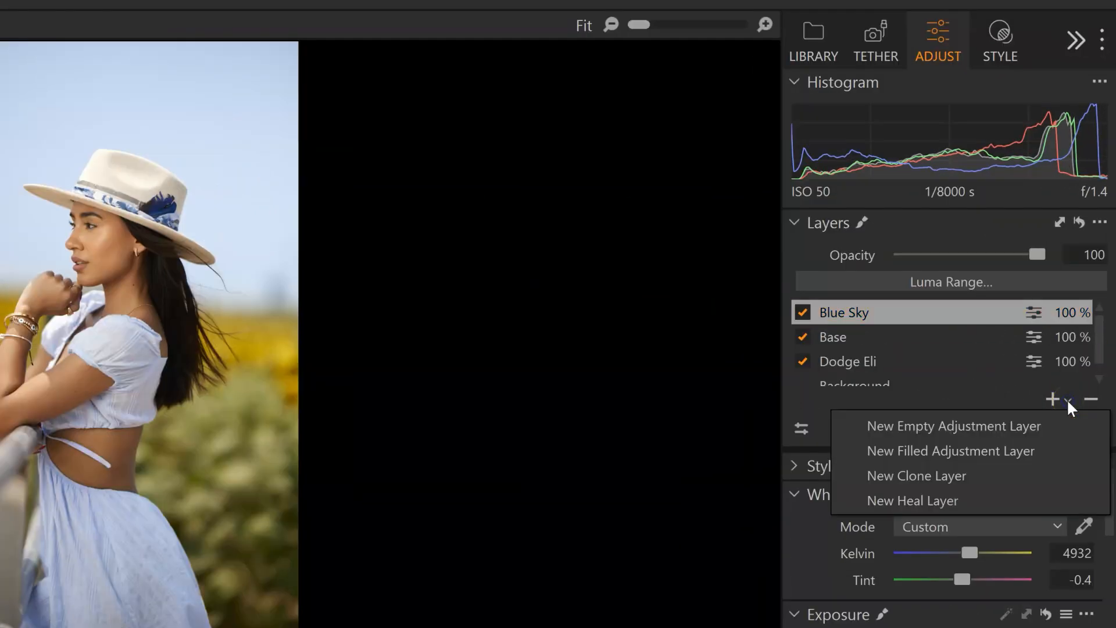
left_click(968, 459)
double_click(870, 314)
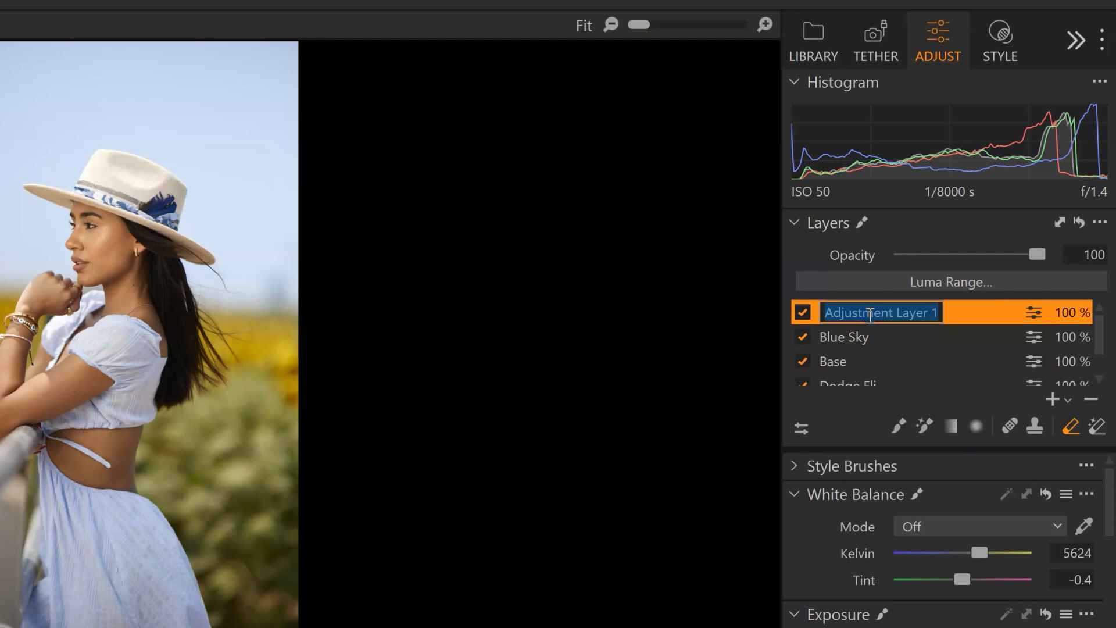
type("Color Edito")
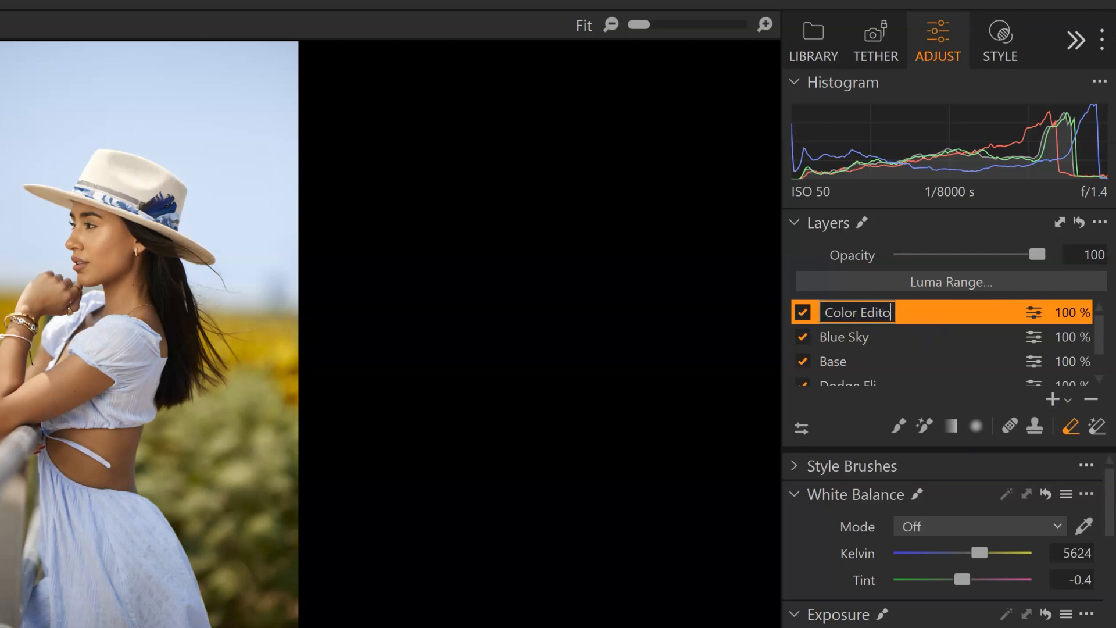
type("r")
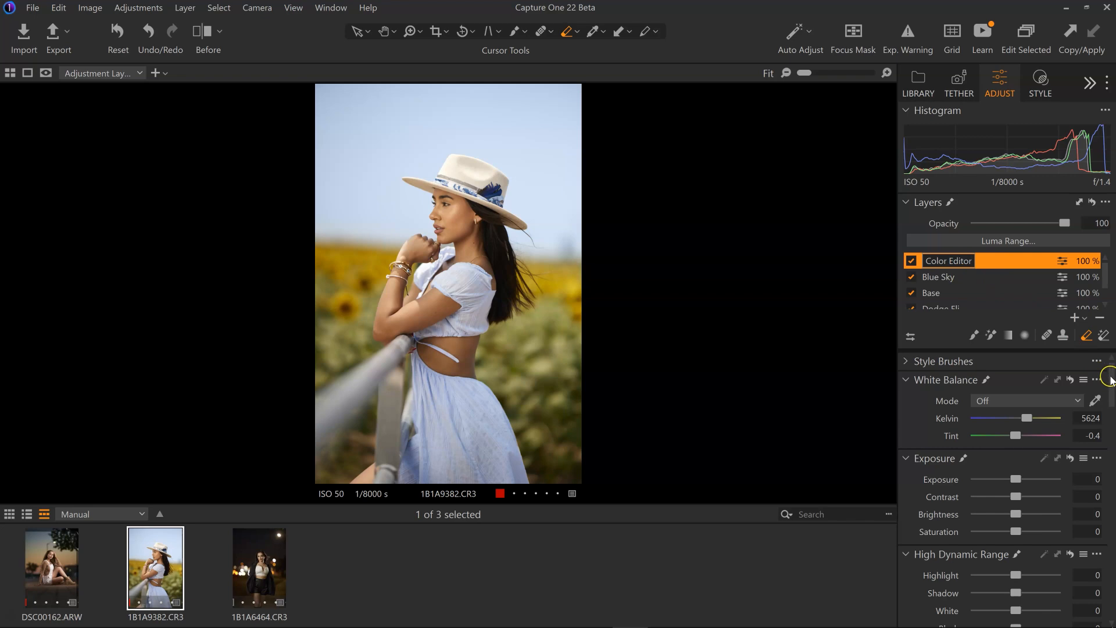
Step: Sample the sky's light blue as an Advanced Color Editor range on the Color Editor layer
left_click_drag(1109, 379, 1101, 490)
left_click(956, 405)
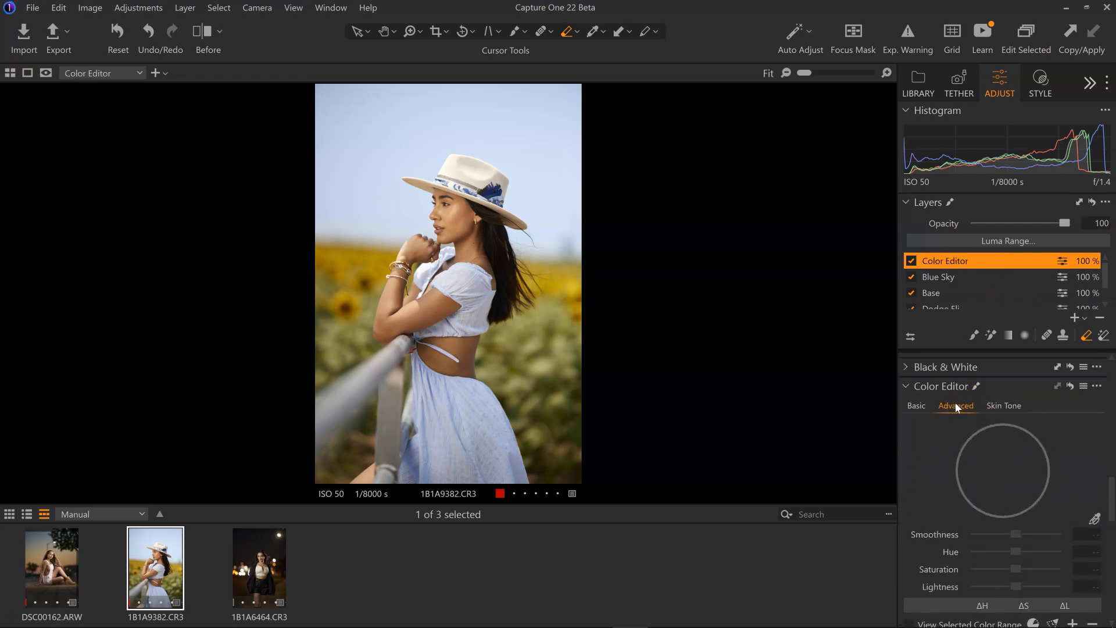
left_click(1094, 519)
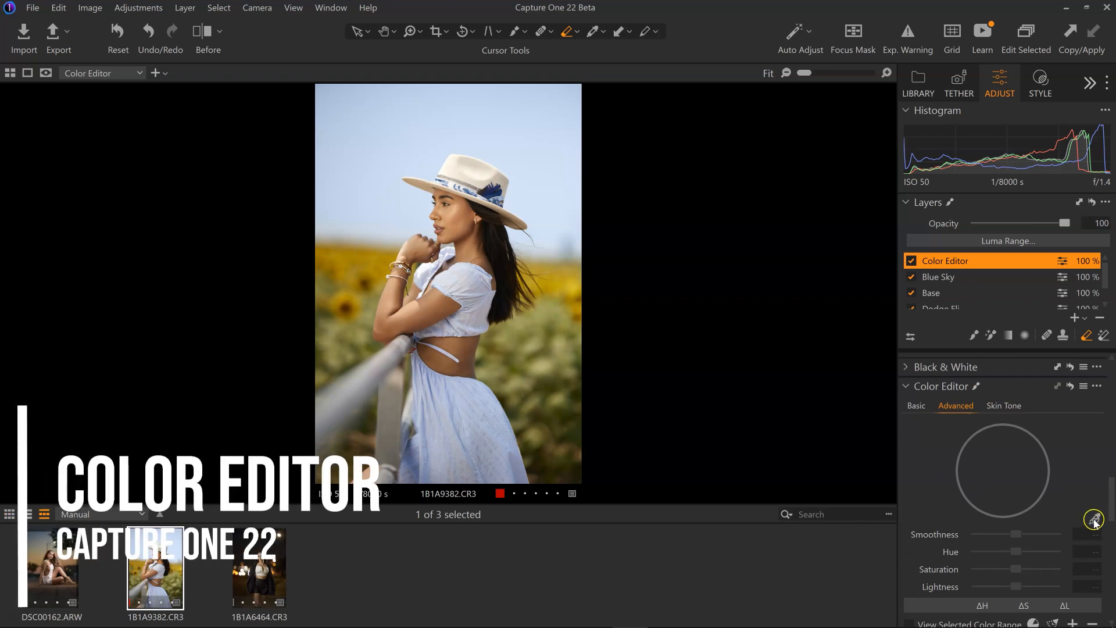
left_click(546, 134)
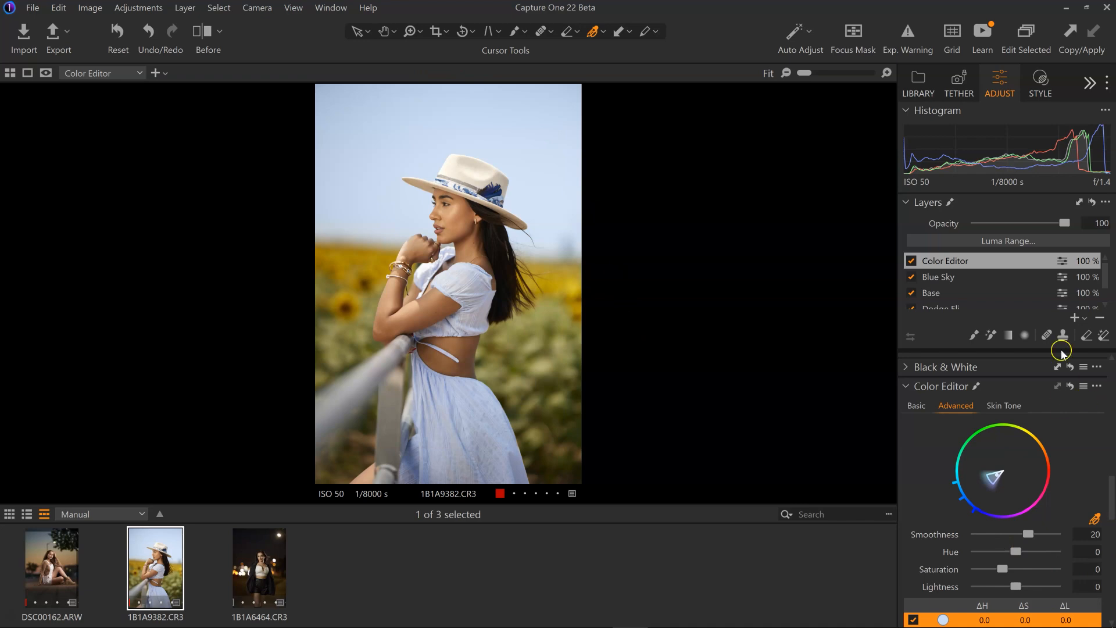
left_click(976, 280)
Step: Set the sky-blue range's hue to -7.4, saturation to 15.3 and lightness to 32.7
left_click_drag(1015, 552, 1011, 552)
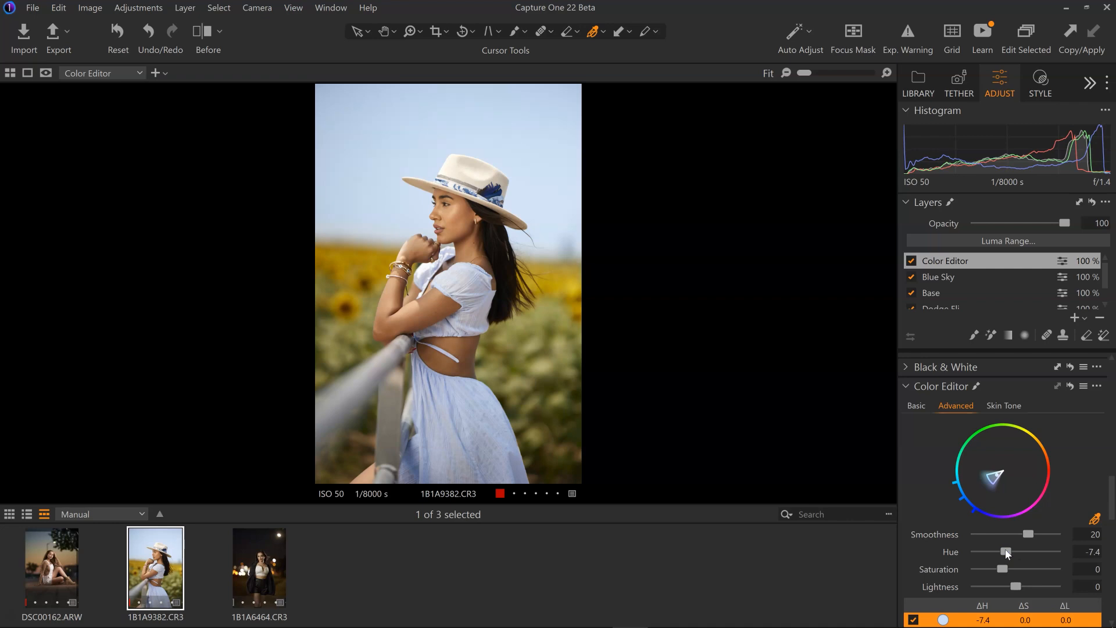
left_click(1001, 568)
left_click_drag(1001, 569, 1006, 569)
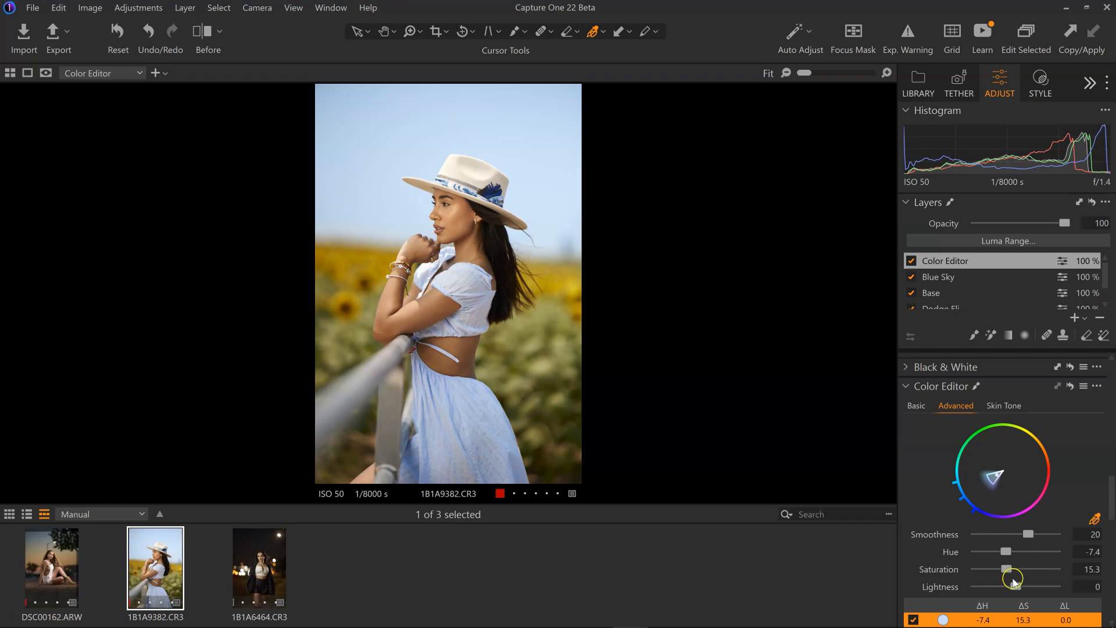
left_click(1016, 587)
left_click_drag(1016, 588, 1029, 589)
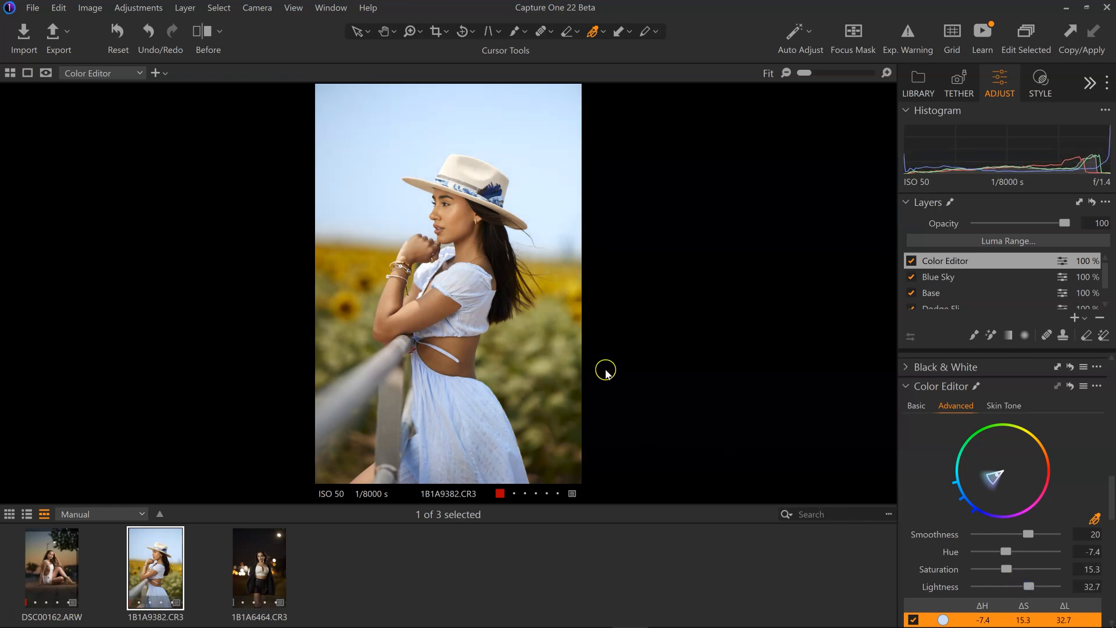
key("m")
key("m")
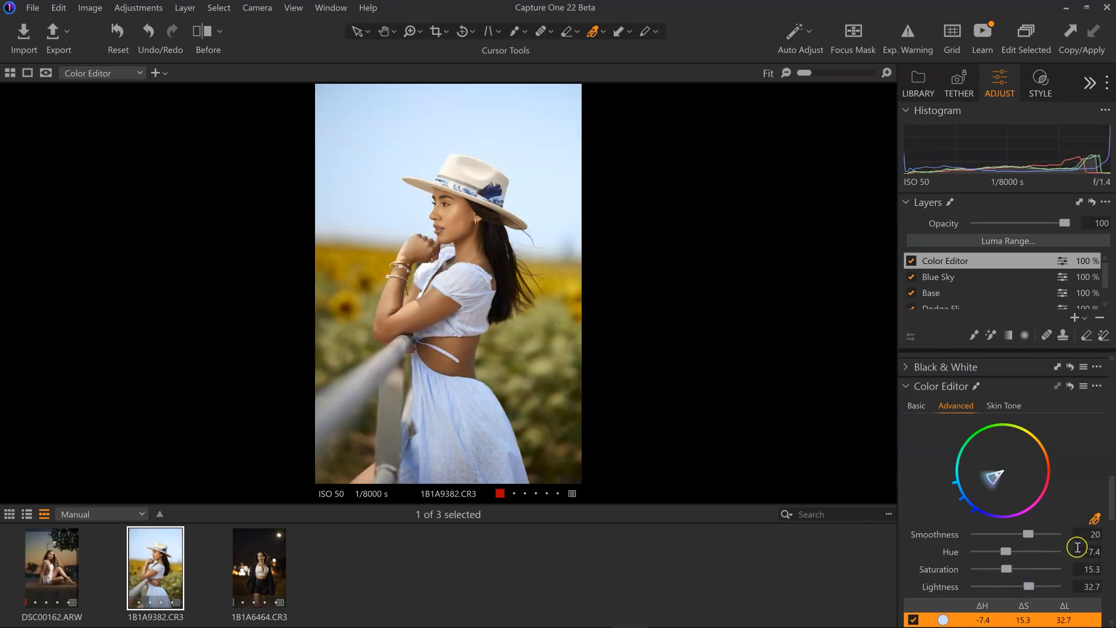
Step: Preview which parts of the portrait the sky-blue range affects, and return to the full-color view
scroll(1078, 547, "down", 3)
left_click(909, 499)
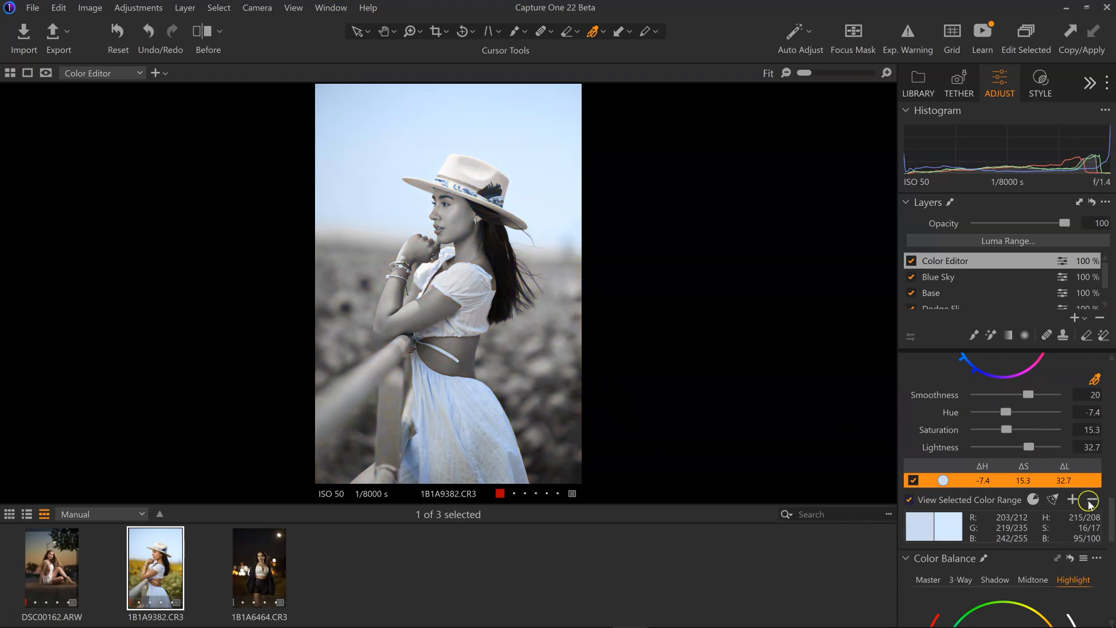
scroll(1111, 510, "up", 2)
left_click_drag(1112, 511, 1111, 503)
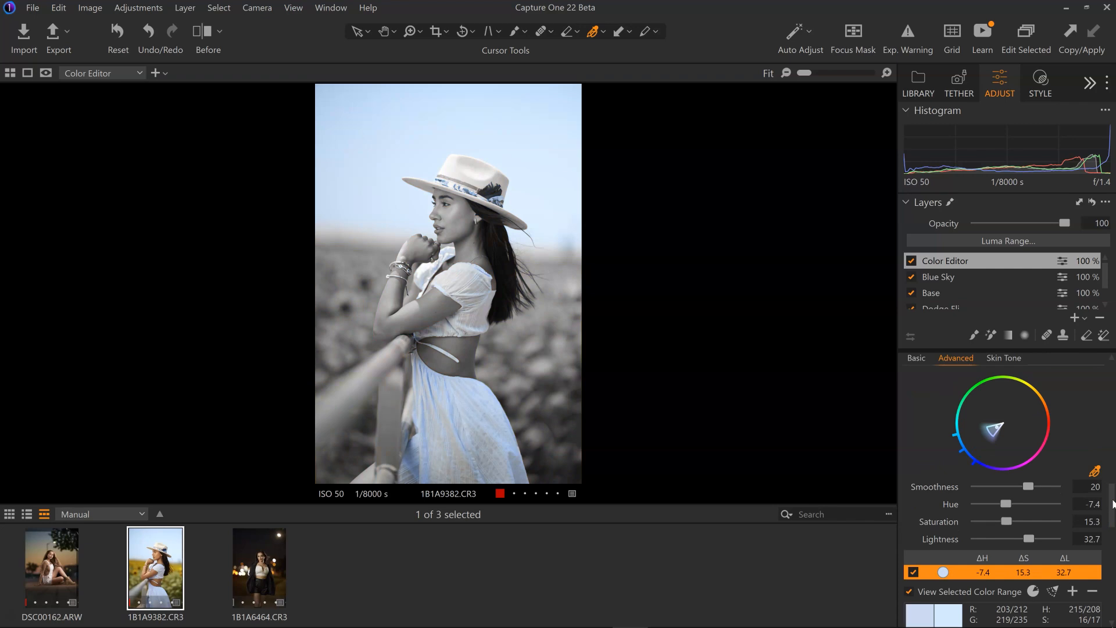
left_click(908, 591)
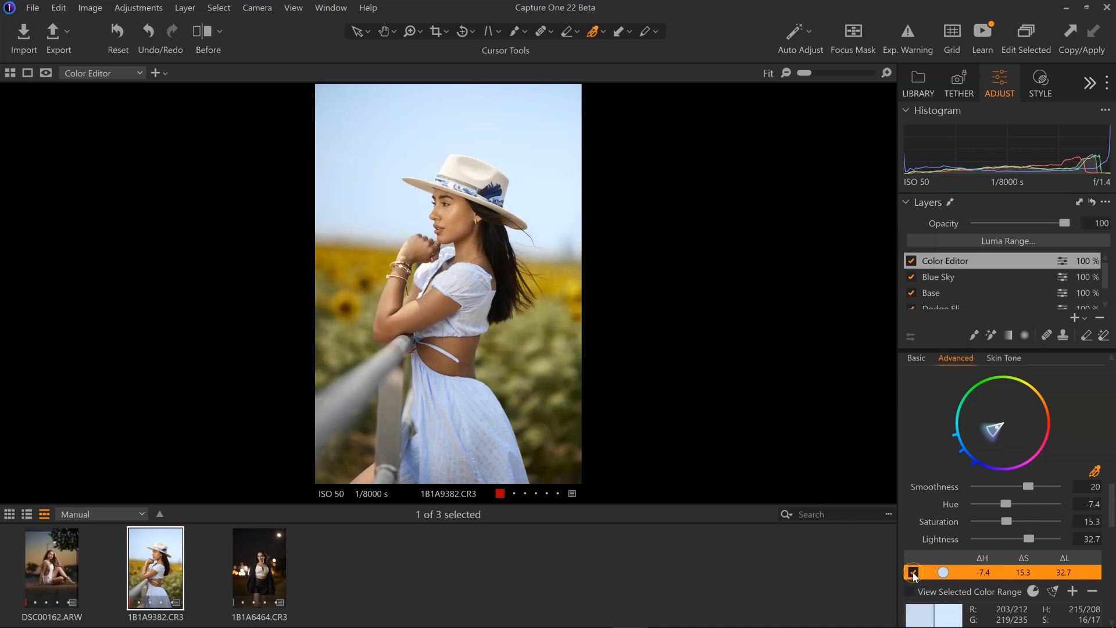
Step: Compare the portrait with the sky-blue range's adjustment repeatedly disabled and enabled, leaving it enabled
left_click(912, 573)
left_click(914, 572)
left_click(913, 572)
left_click(913, 572)
left_click(913, 572)
left_click(913, 572)
left_click(913, 572)
left_click(913, 573)
Step: Look at the Color Editor's Basic color swatches, and return to the Advanced color ranges
scroll(1111, 515, "up", 1)
left_click(914, 378)
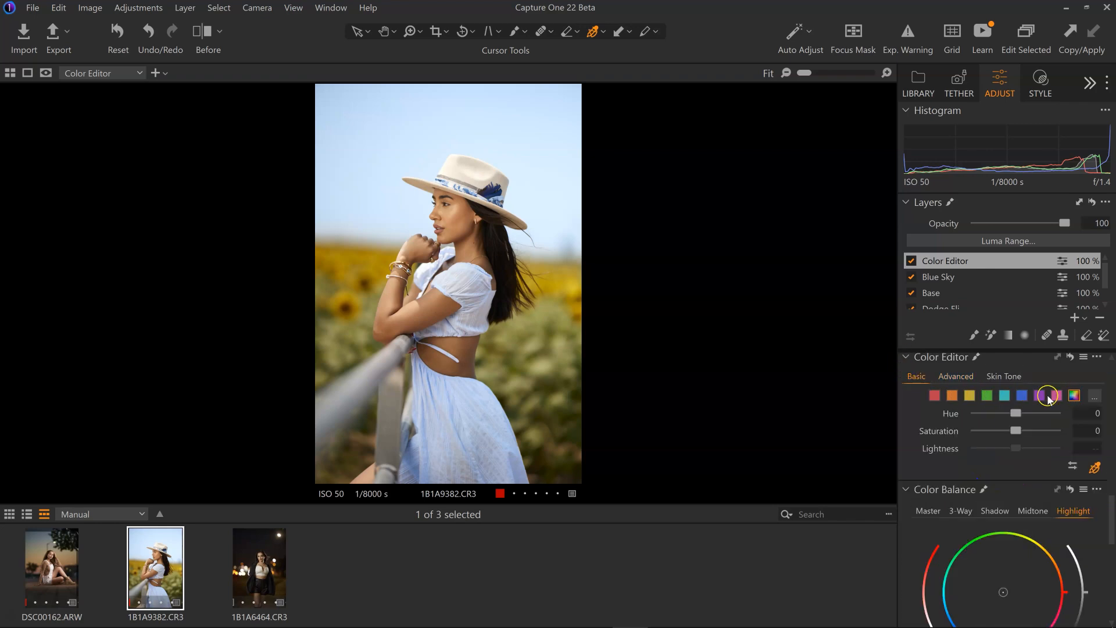
left_click(956, 377)
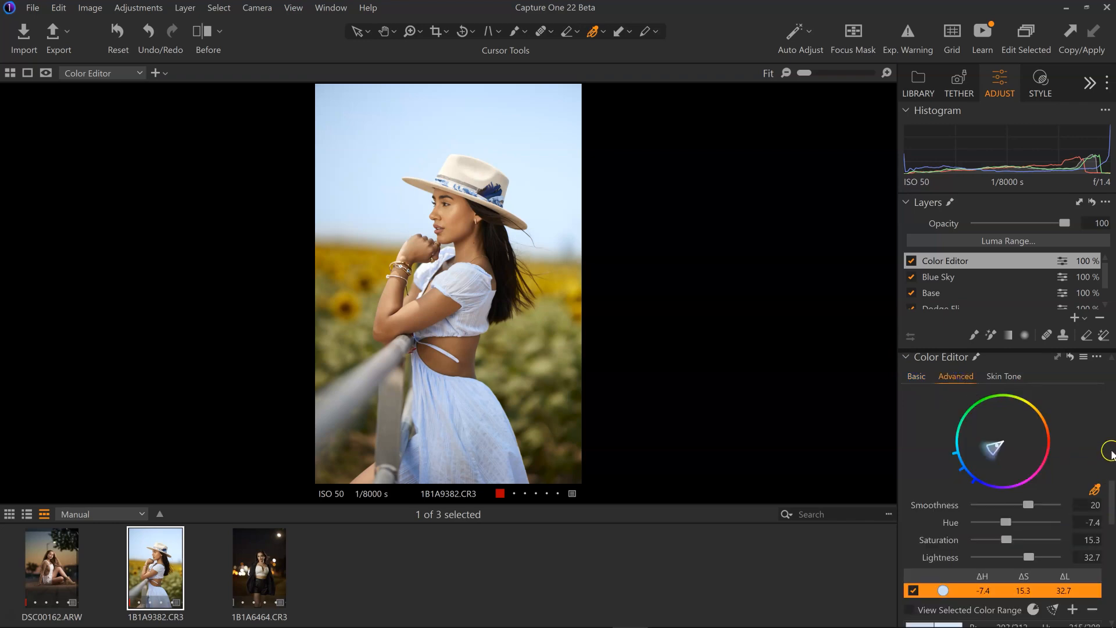
Step: Sample the skin tone on the woman's cheek as another range, setting its saturation to -1.1 and lightness to 6.5
left_click_drag(1110, 480, 1112, 500)
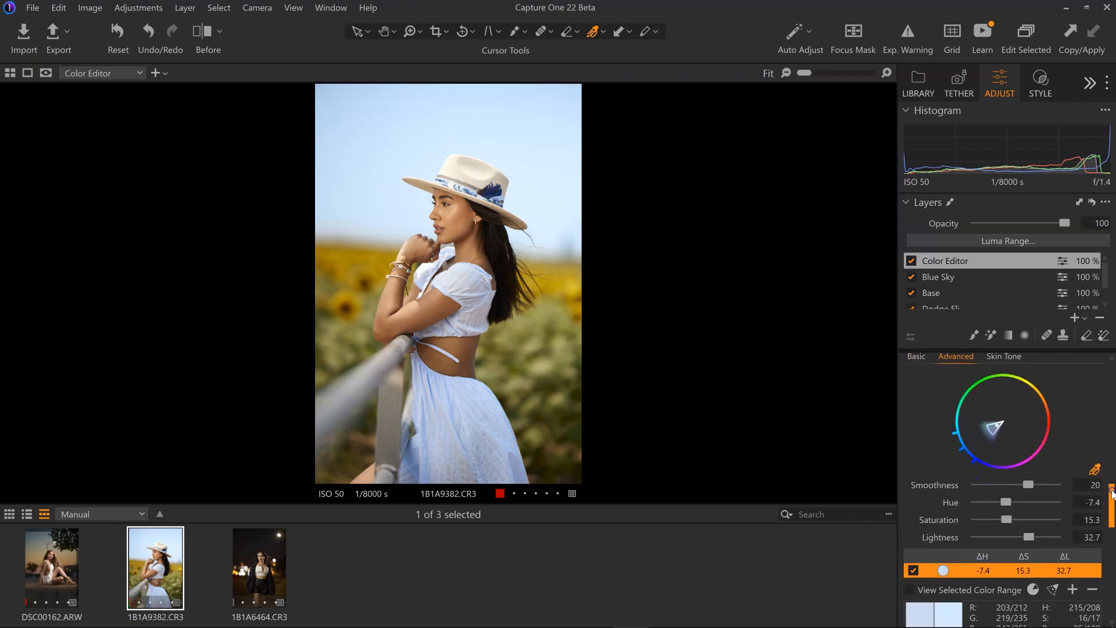
left_click(1089, 472)
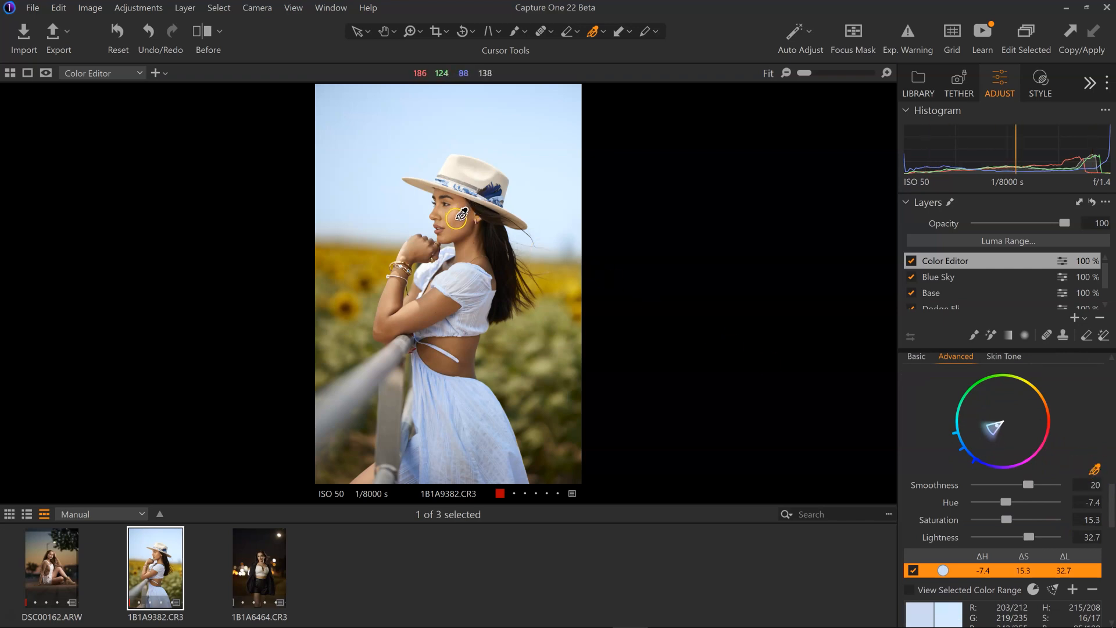
left_click(455, 218)
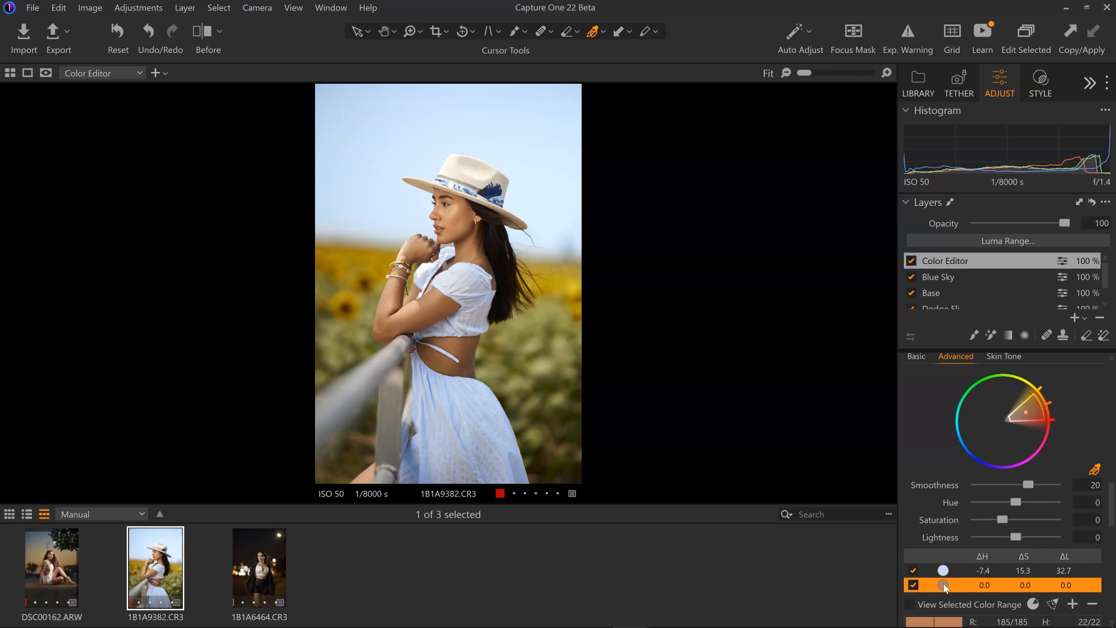
left_click_drag(999, 519, 1000, 518)
left_click_drag(1016, 538, 1017, 539)
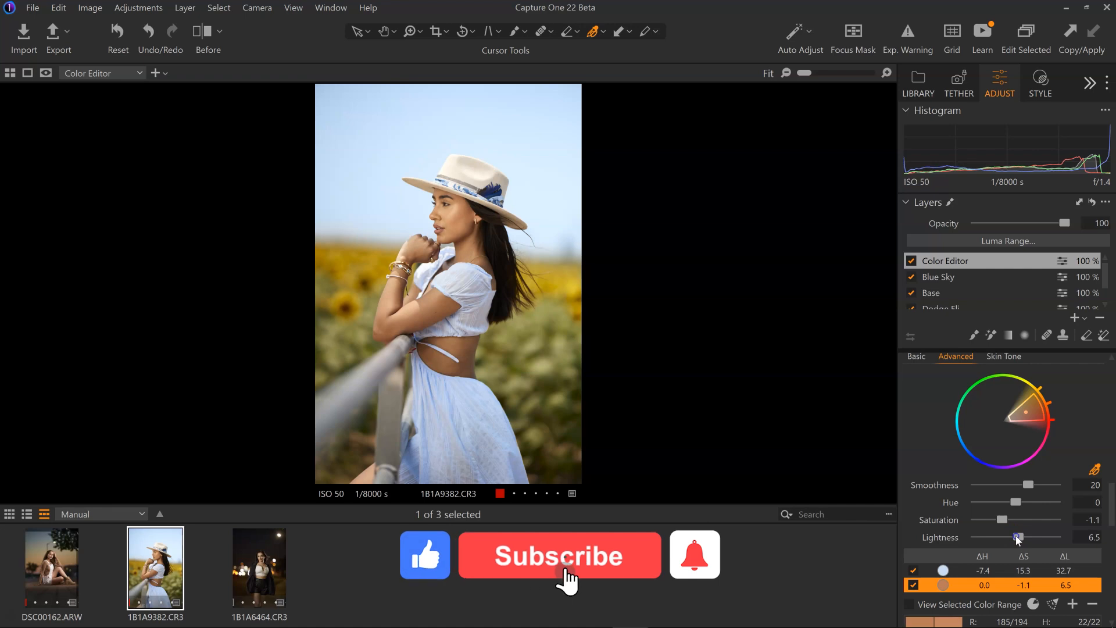
Step: Compare the portrait with the skin-tone range's adjustment disabled and enabled, leaving it enabled
left_click(914, 586)
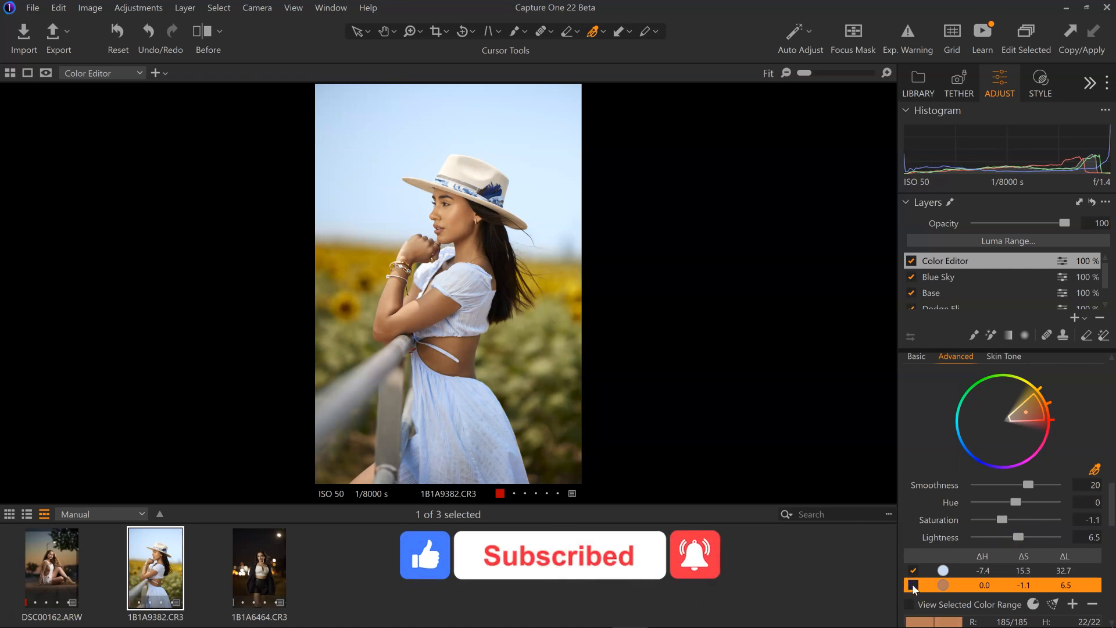
left_click(914, 586)
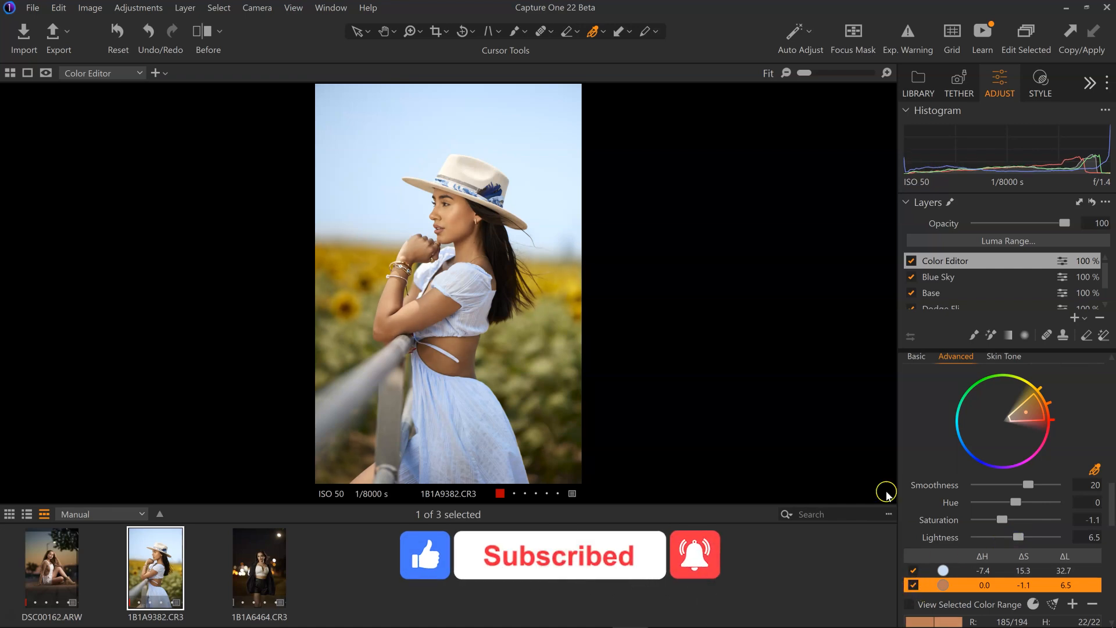
left_click(914, 585)
left_click(914, 586)
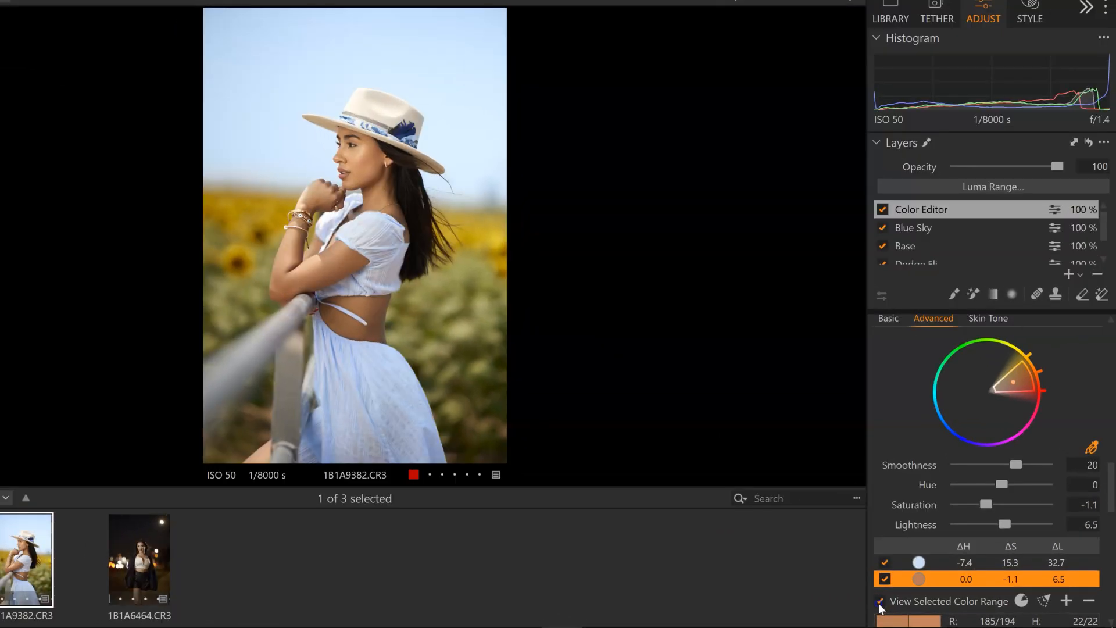
Step: Preview the skin-tone range, narrow its yellow side and set its smoothness to 13.9, leaving the preview off
left_click(894, 603)
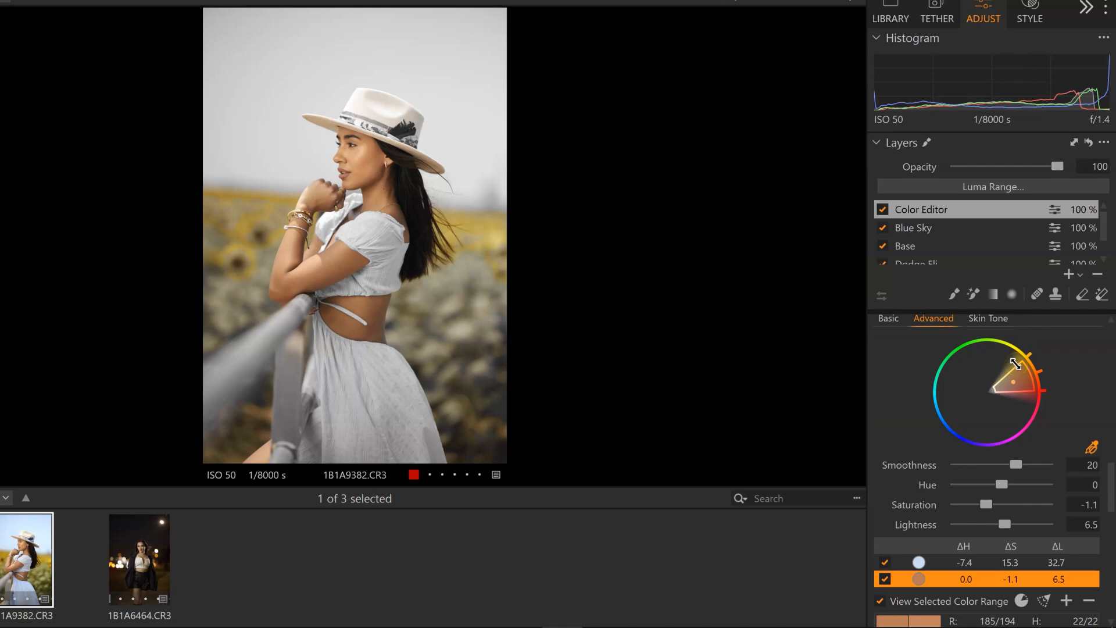
left_click_drag(1015, 363, 1017, 368)
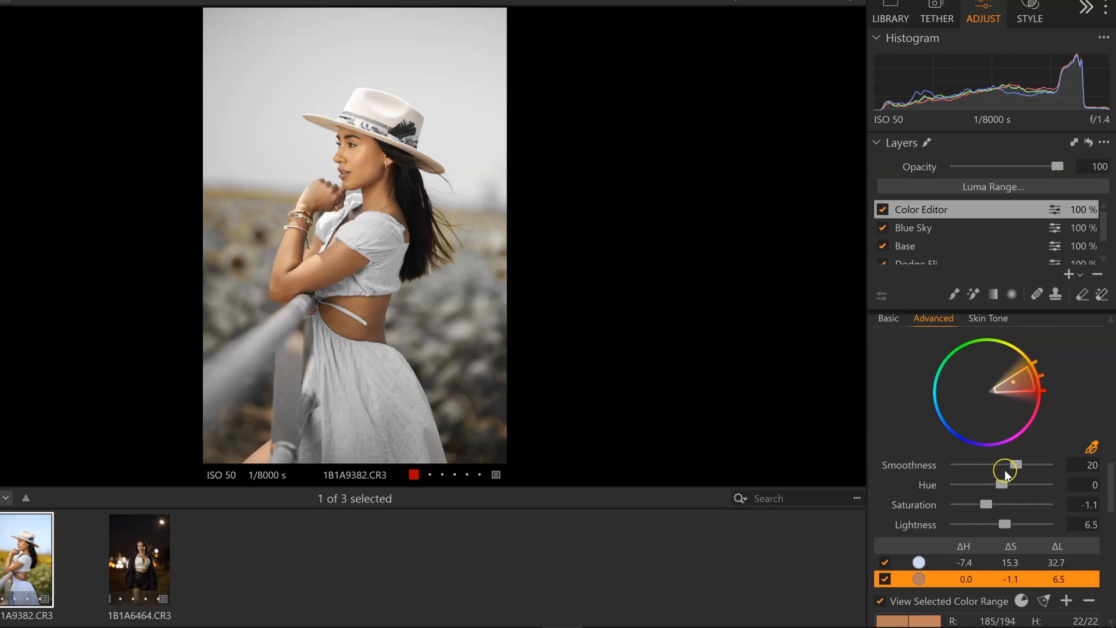
left_click_drag(1016, 465, 1007, 465)
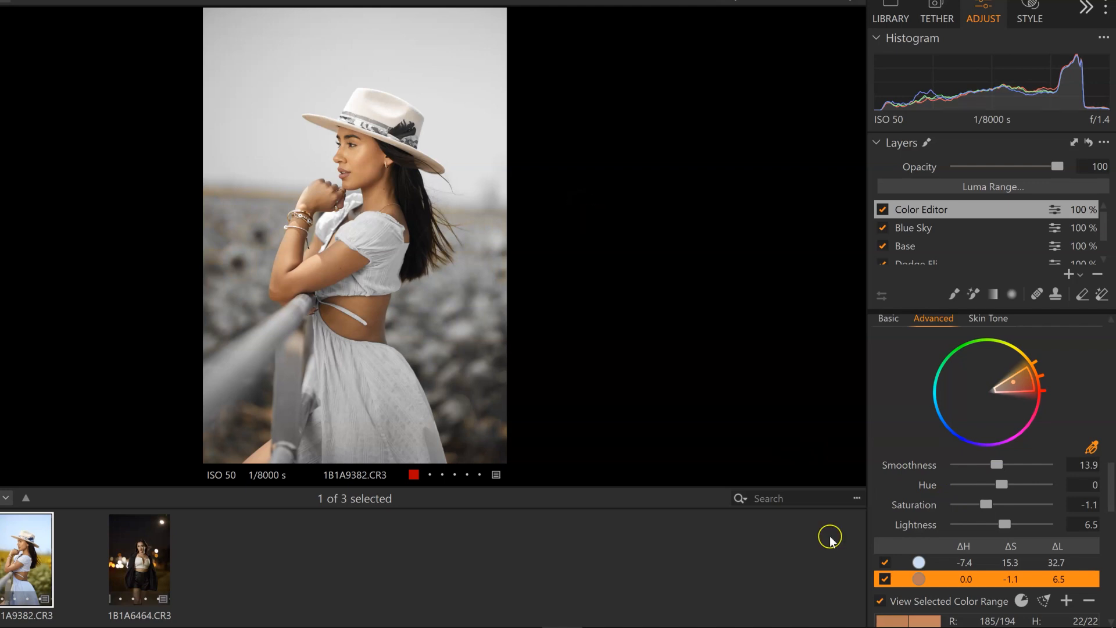
left_click(881, 602)
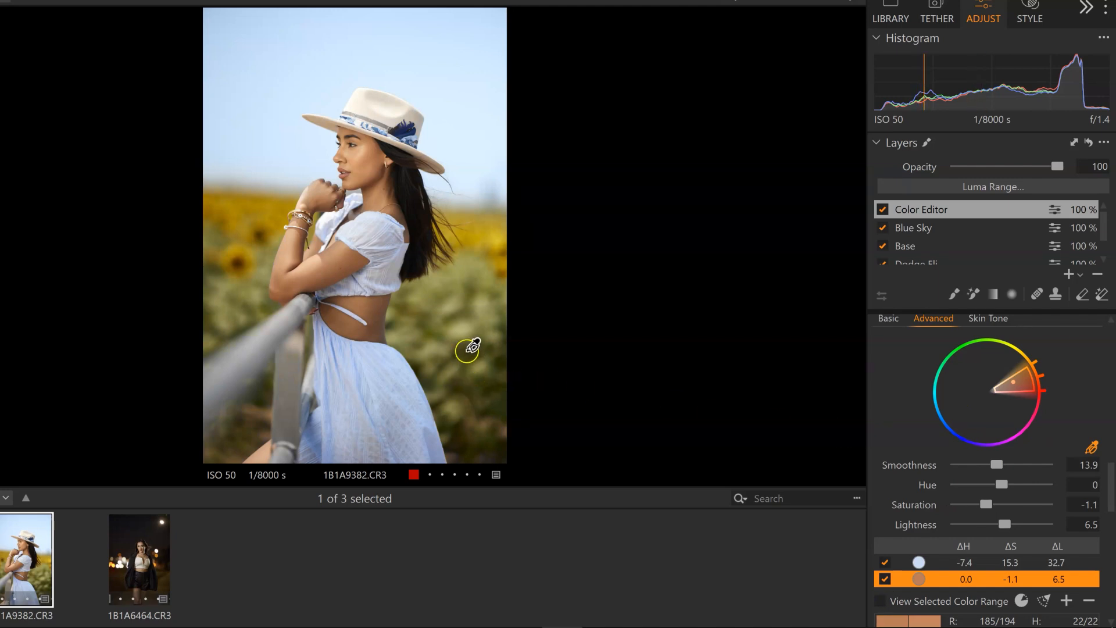
Step: Sample the green foliage as a new range, setting its hue to 2.6, saturation to 9.8 and lightness to -2.2
left_click(467, 354)
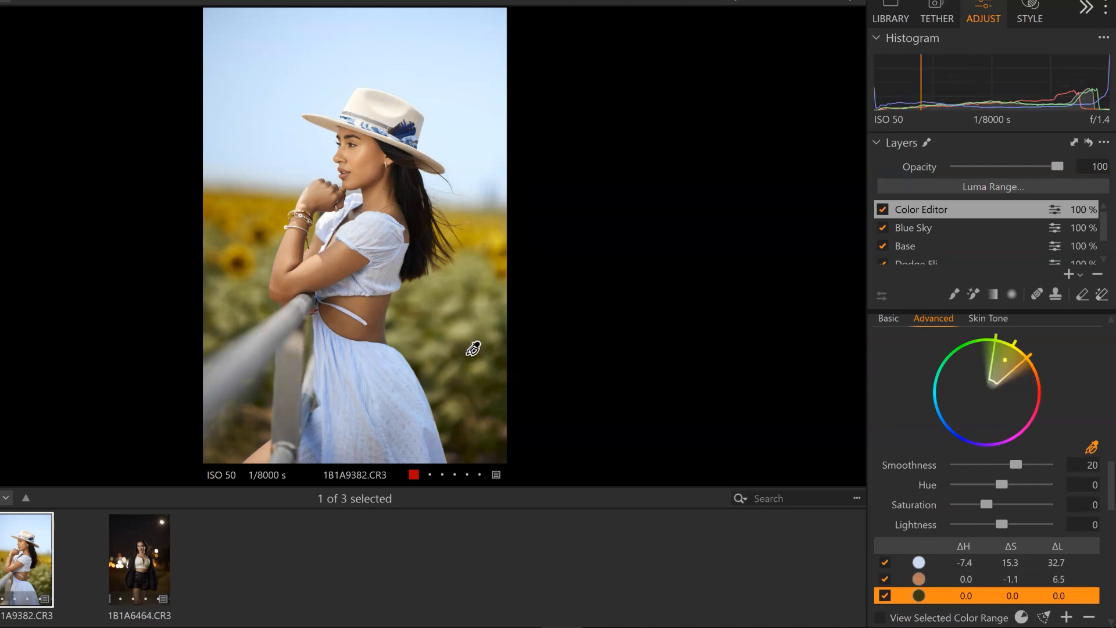
left_click_drag(1002, 487, 992, 509)
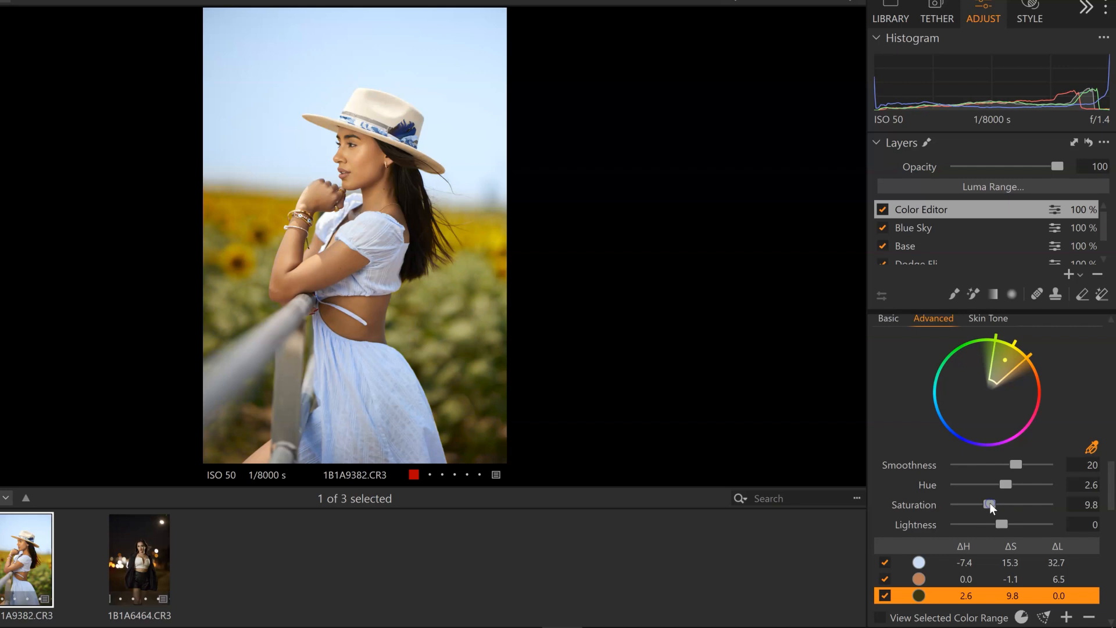
left_click_drag(1002, 524, 1001, 526)
scroll(1111, 499, "down", 3)
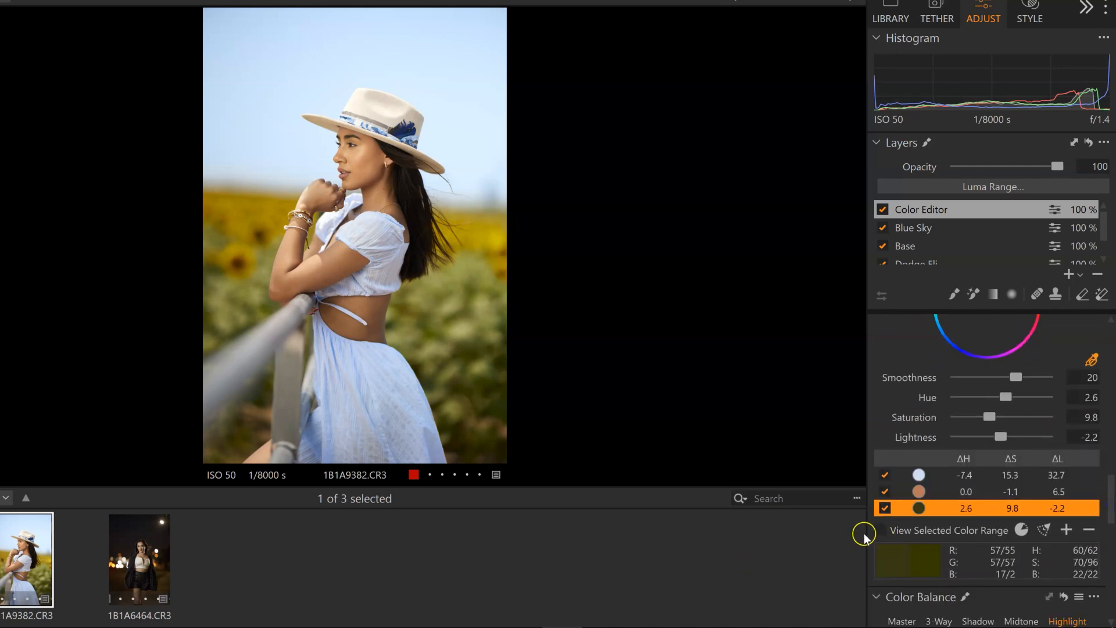
Step: Preview the foliage range, narrow its span to the greens and set its smoothness to 18.2, leaving the preview off
left_click(880, 531)
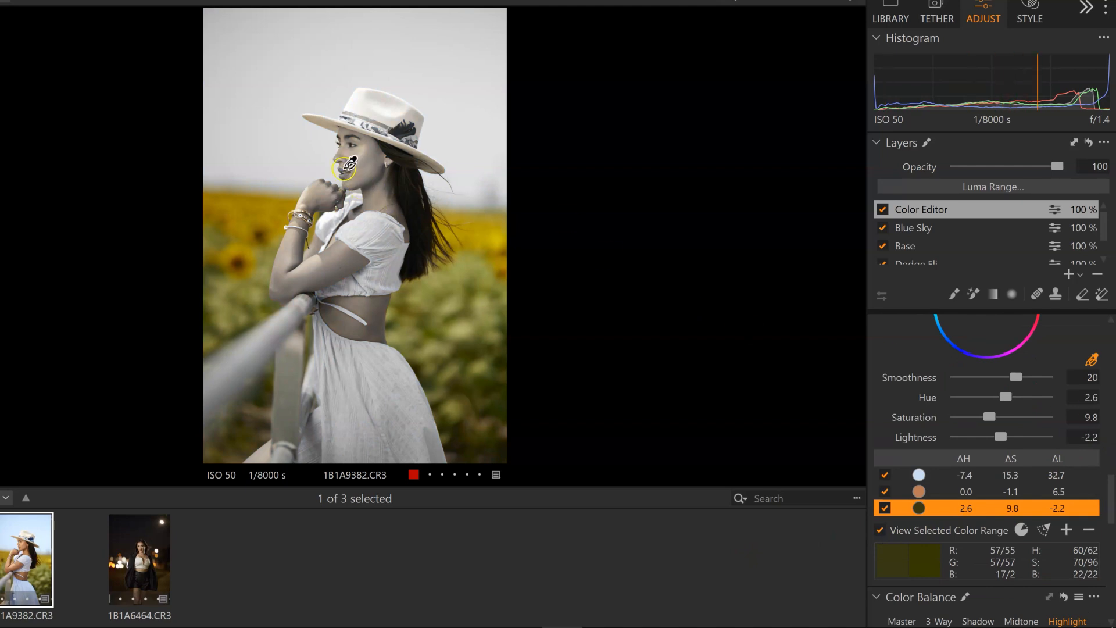
left_click_drag(1110, 507, 1111, 492)
left_click_drag(1025, 373, 1016, 366)
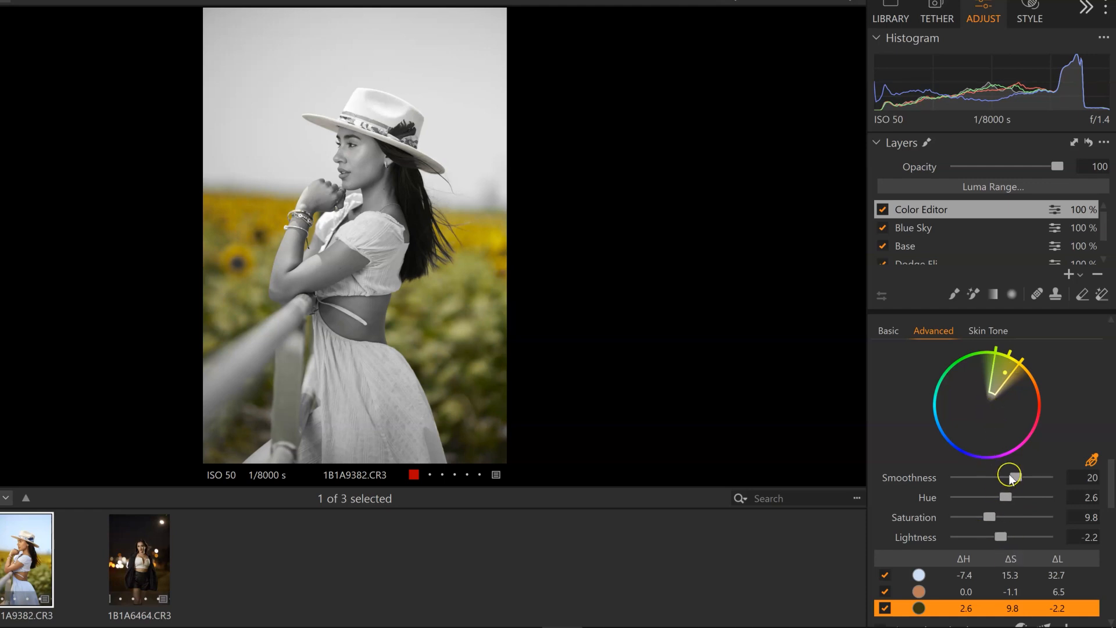
mouse_move(1011, 477)
left_mouse_down()
mouse_move(988, 477)
mouse_move(1011, 477)
left_mouse_up()
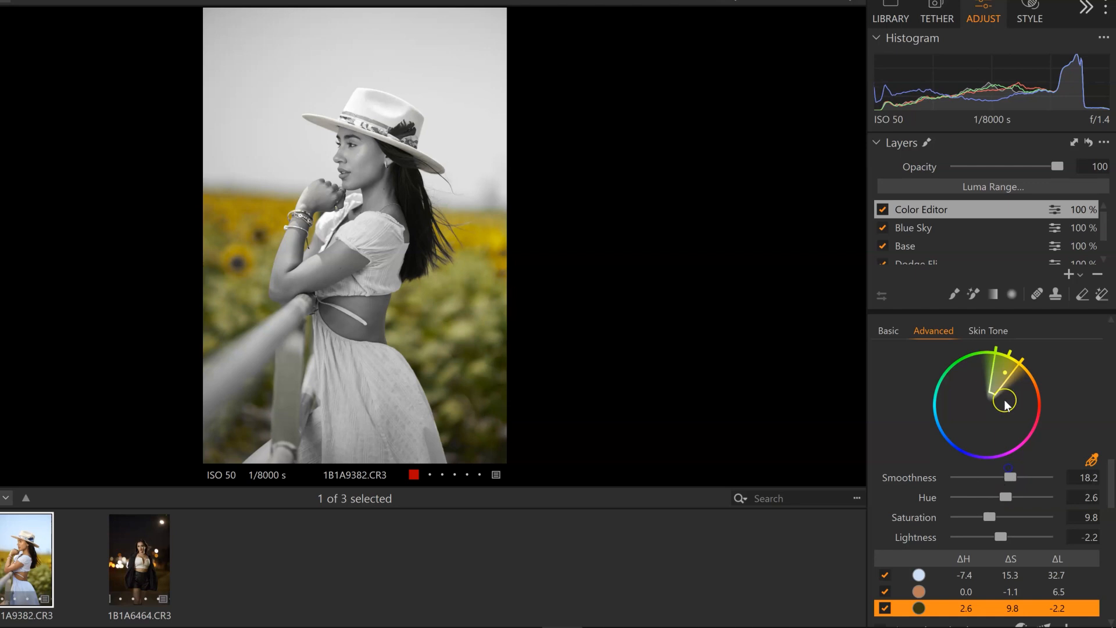
left_click_drag(995, 369, 1001, 367)
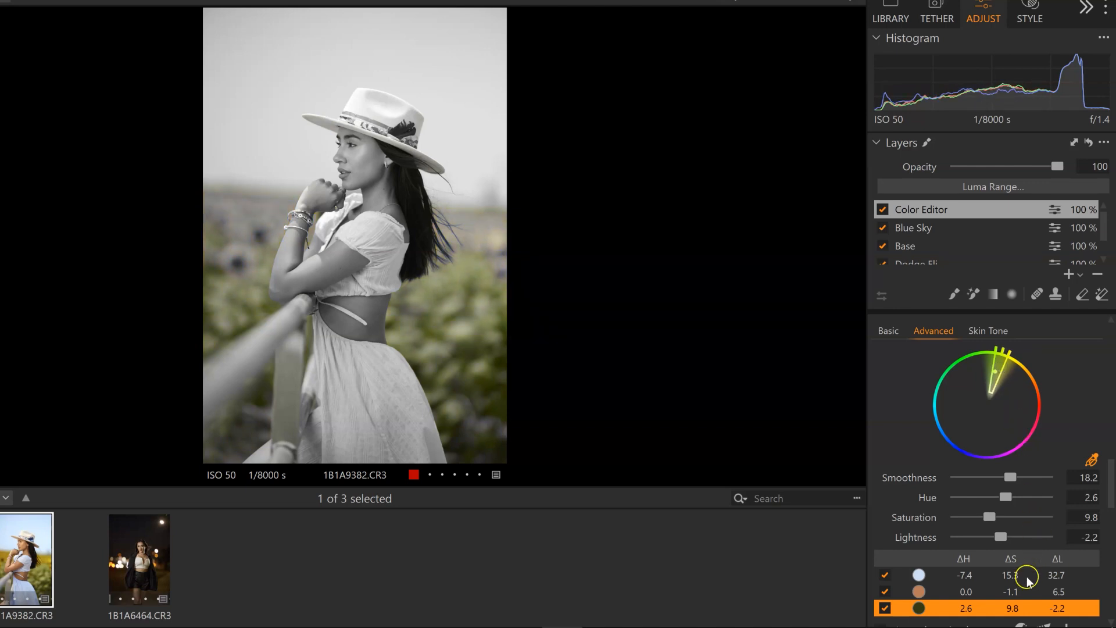
scroll(930, 581, "down", 1)
left_click(881, 591)
Step: Sample the yellow sunflowers as a new color range, preview it, and narrow both sides of its span to the yellows
left_click(1091, 419)
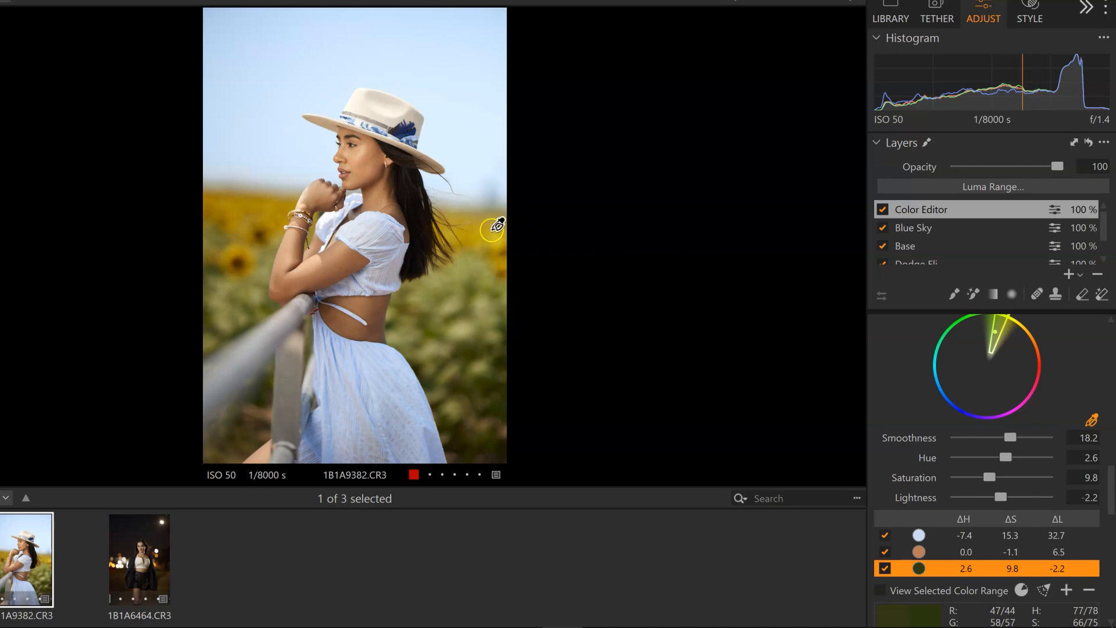
left_click(500, 234)
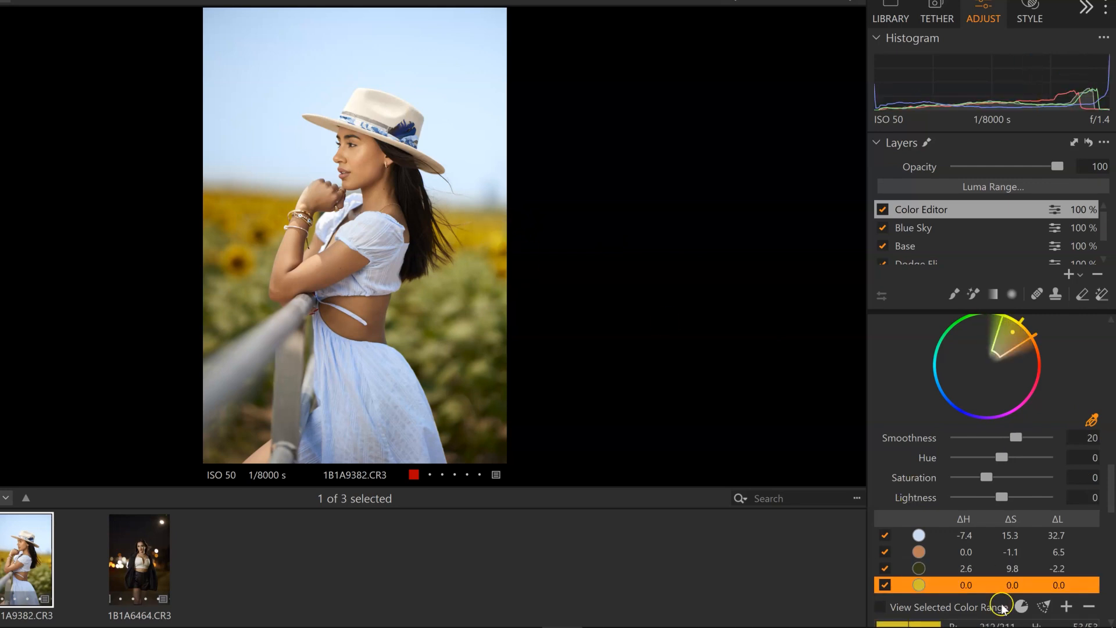
left_click(880, 607)
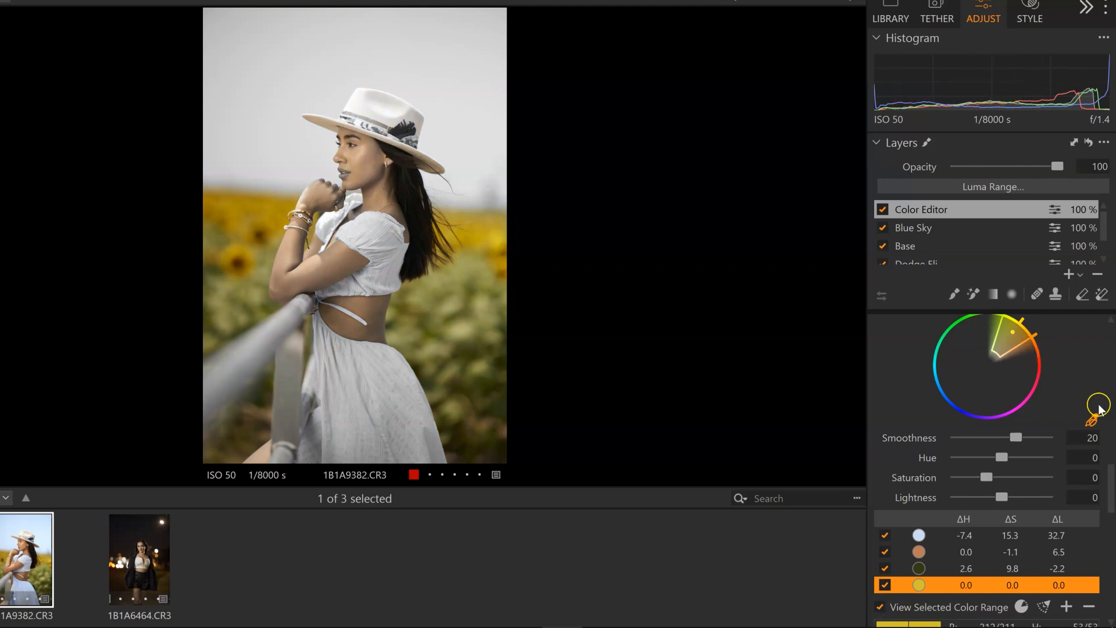
scroll(1111, 459, "up", 2)
scroll(1112, 463, "down", 2)
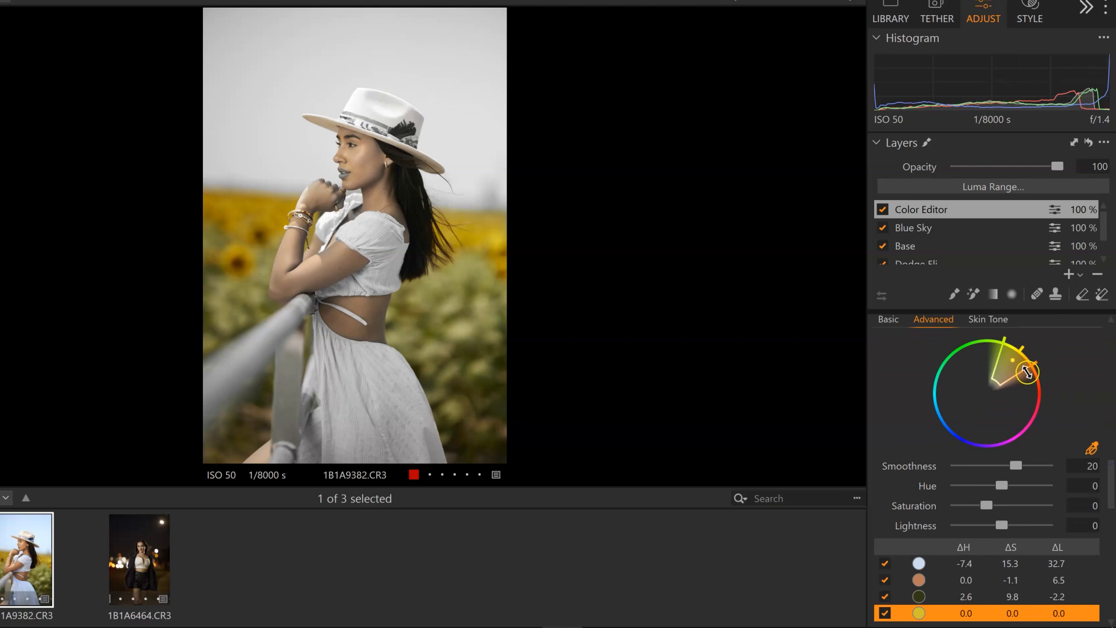
left_click_drag(1026, 371, 1018, 363)
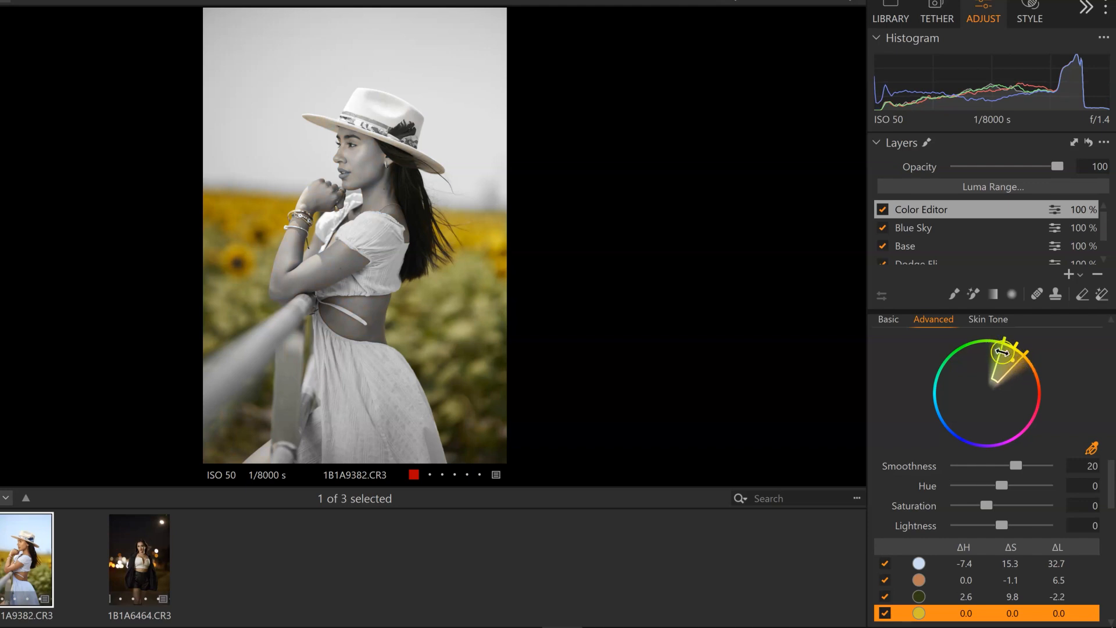
left_click_drag(1006, 356, 1013, 356)
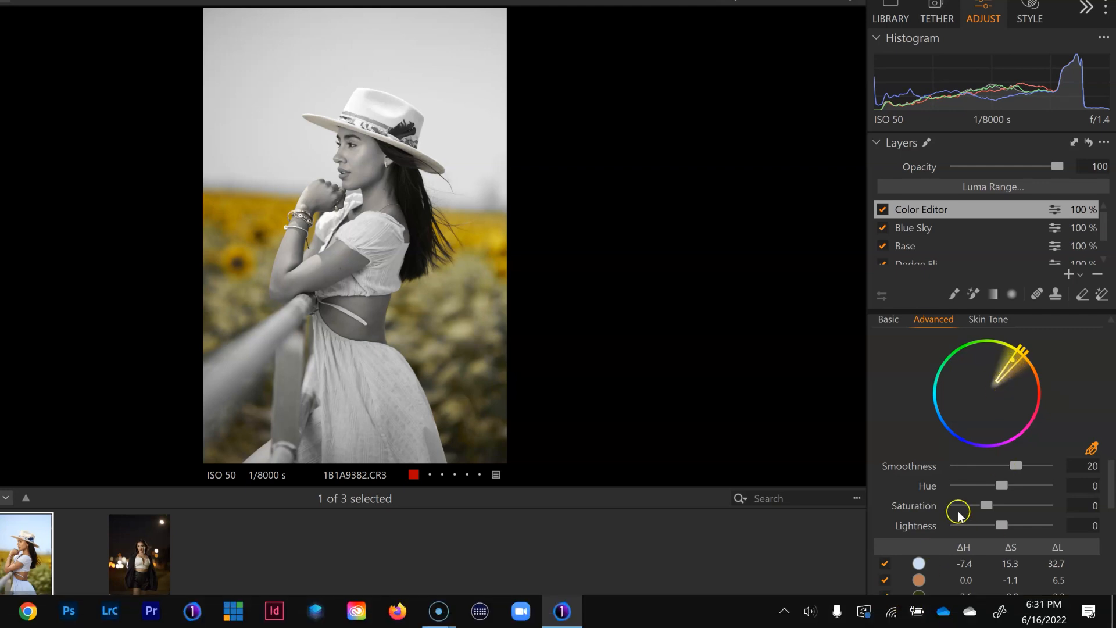
Step: Set the sunflower range's smoothness to 17.4, turn its preview off and raise its lightness to 11.6
scroll(1104, 495, "down", 1)
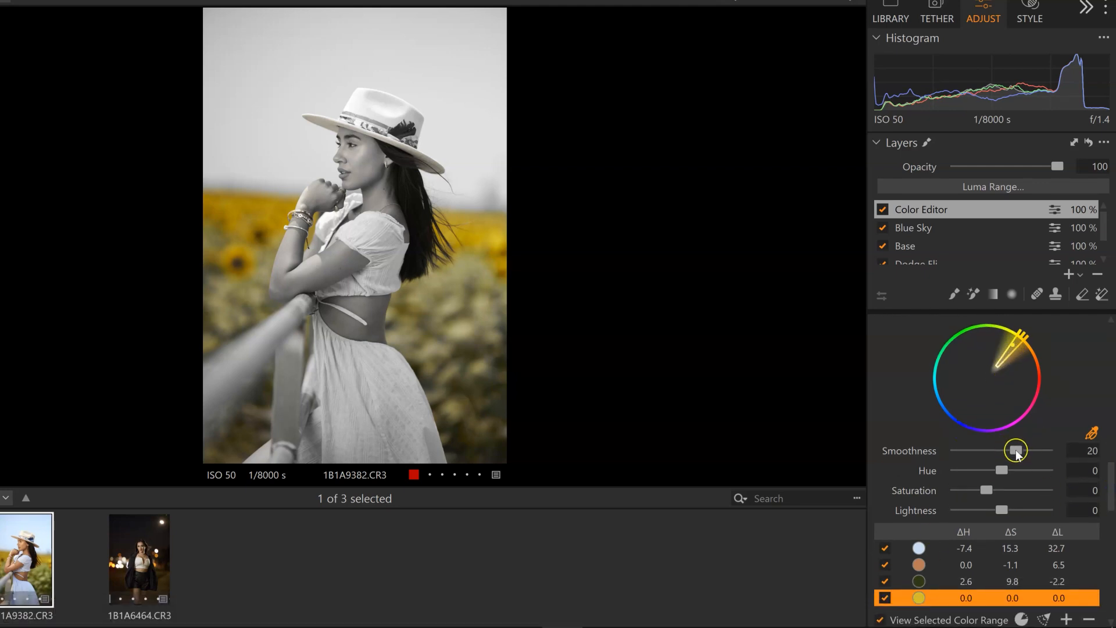
left_click_drag(1015, 451, 1011, 452)
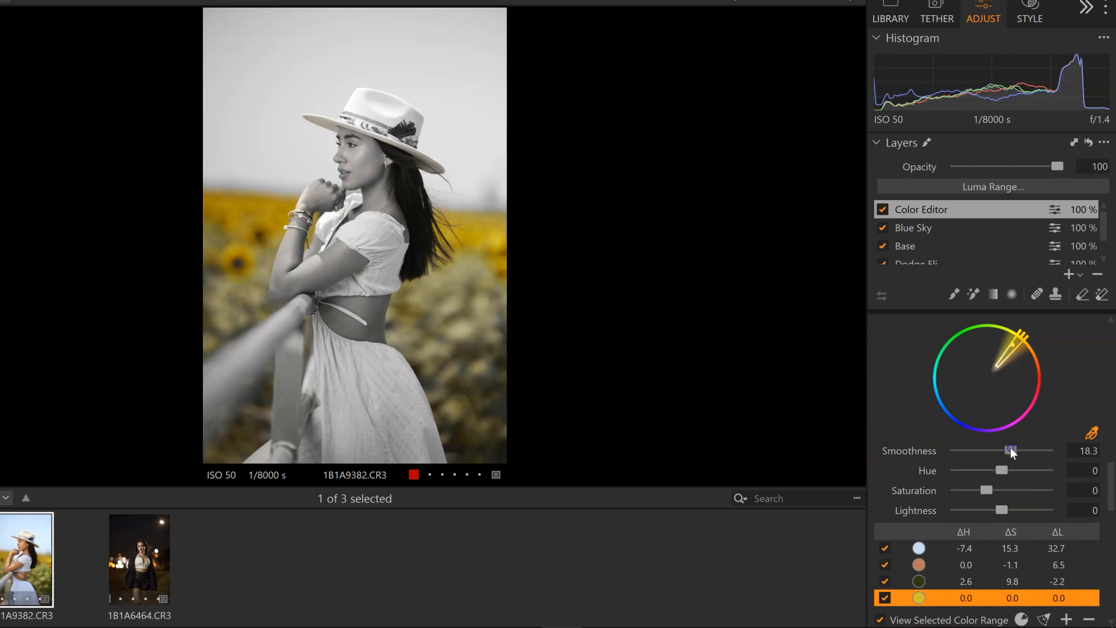
left_click(881, 620)
left_click(999, 510)
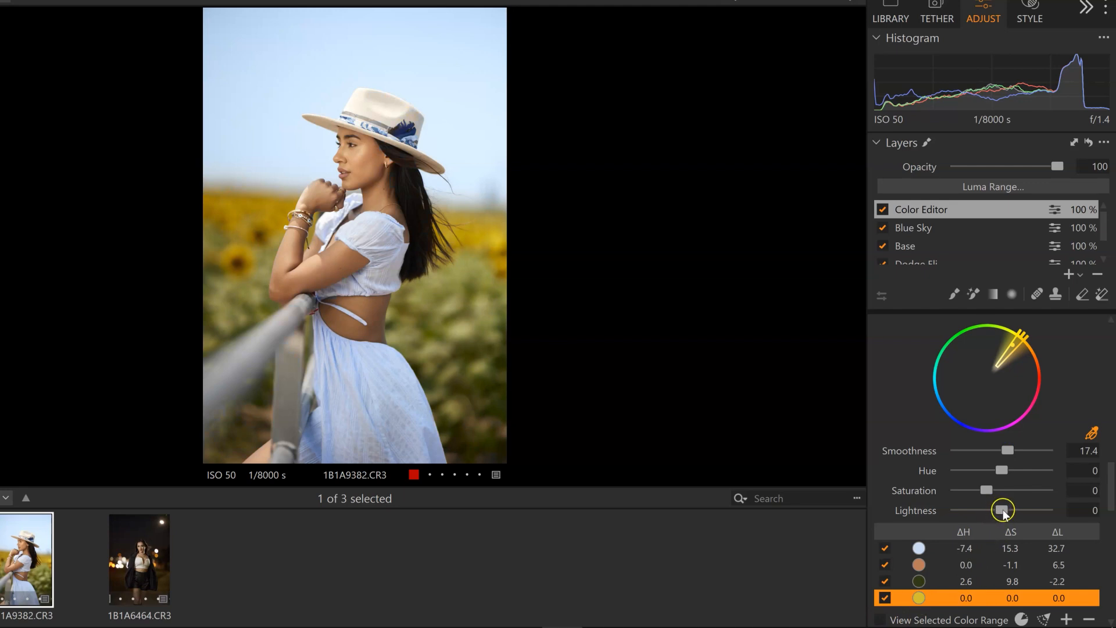
left_click_drag(1003, 511, 1008, 512)
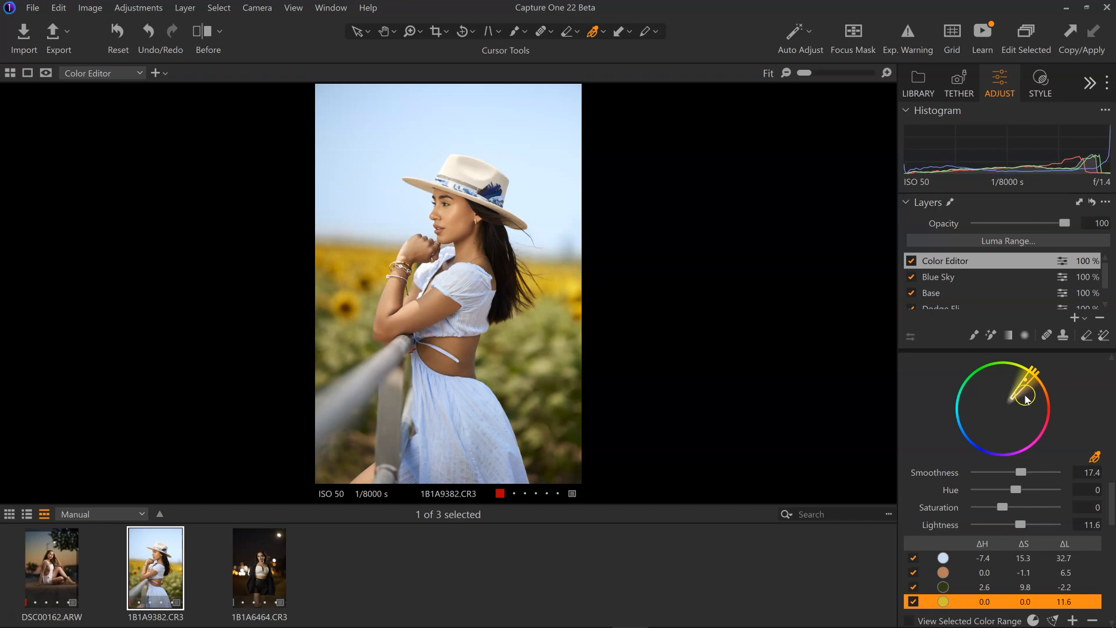
Step: Compare the portrait with the Color Editor layer disabled and enabled, and sweep the Before/After split across it, ending on the full After view
left_click(912, 261)
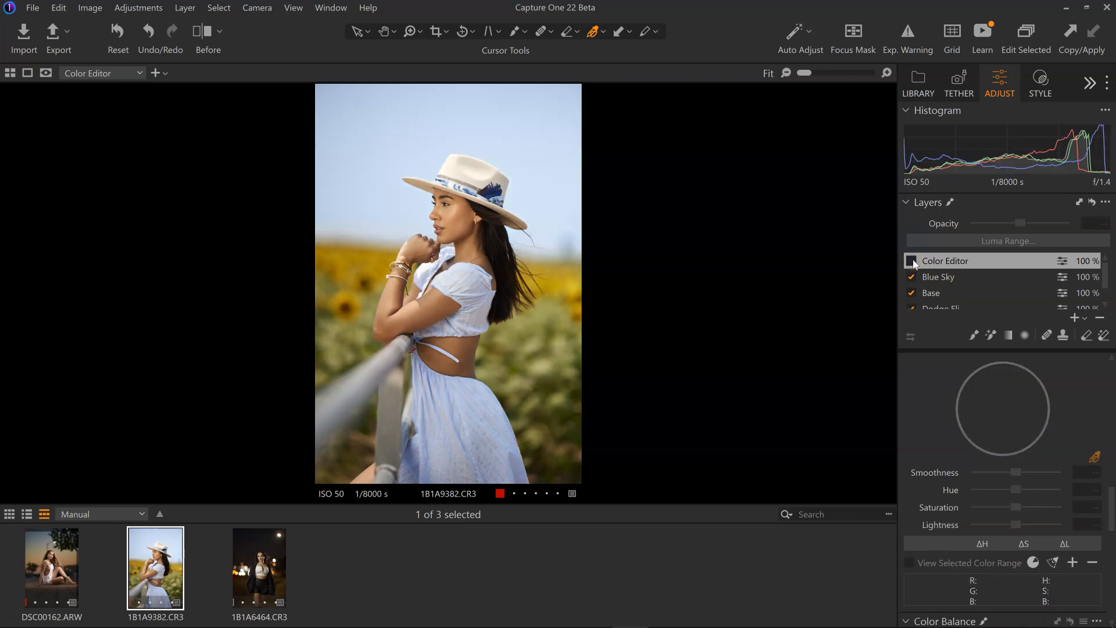
left_click(911, 261)
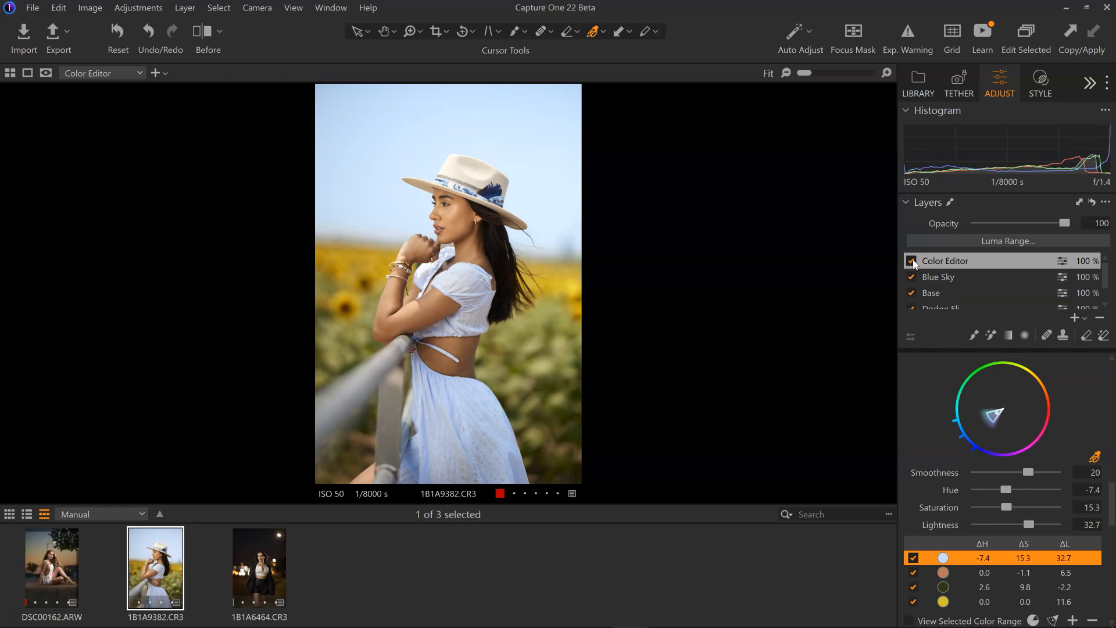
left_click(207, 33)
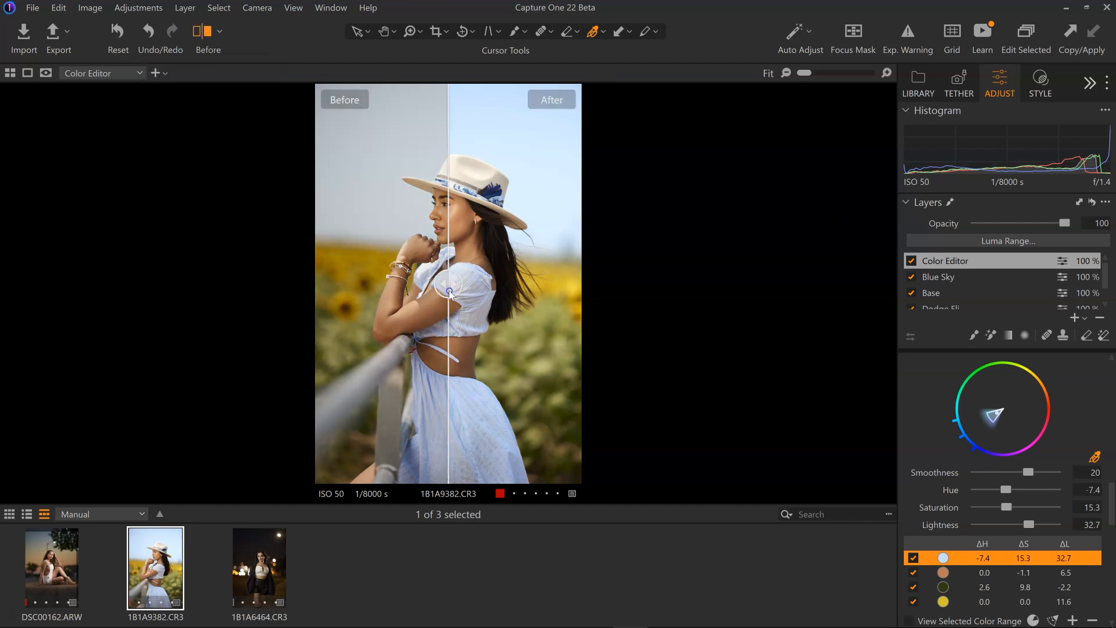
left_click_drag(449, 292, 691, 319)
left_click_drag(574, 284, 440, 317)
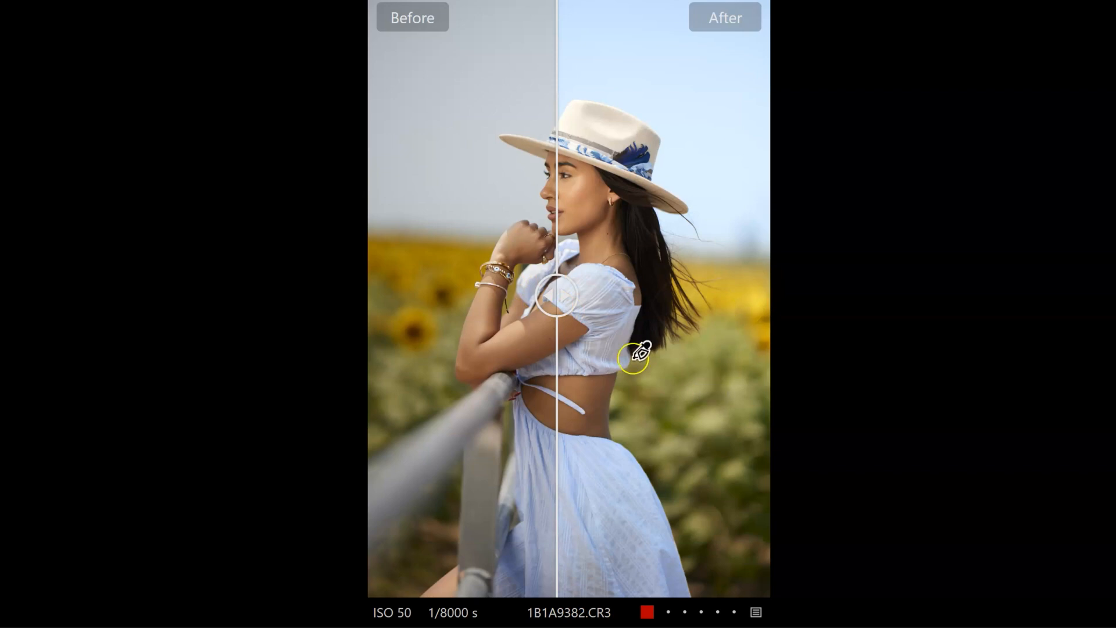
left_click_drag(547, 294, 335, 291)
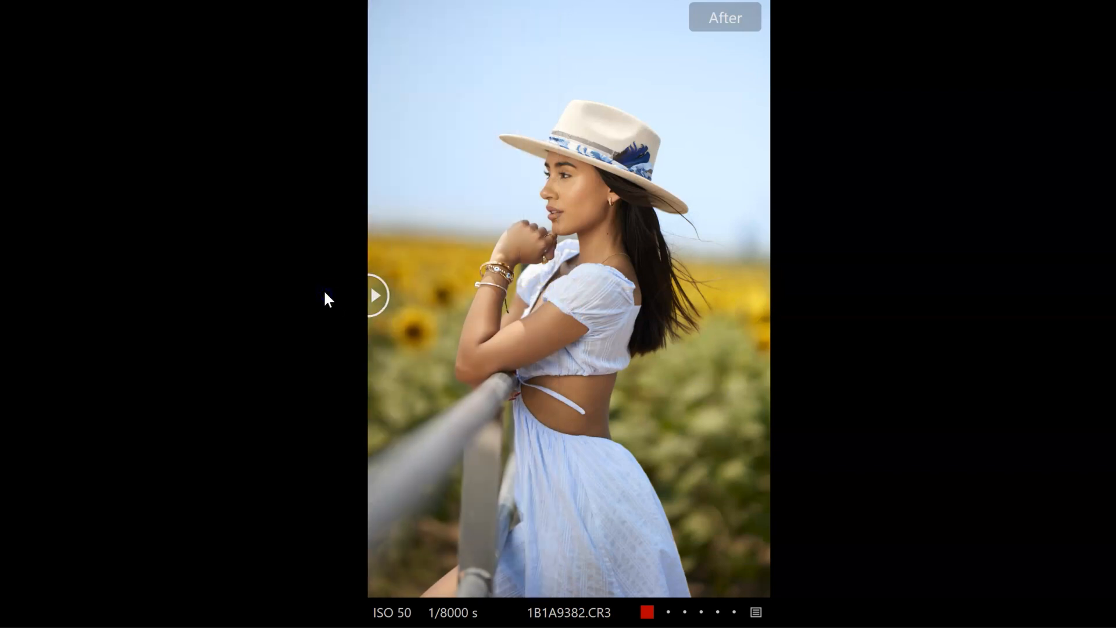